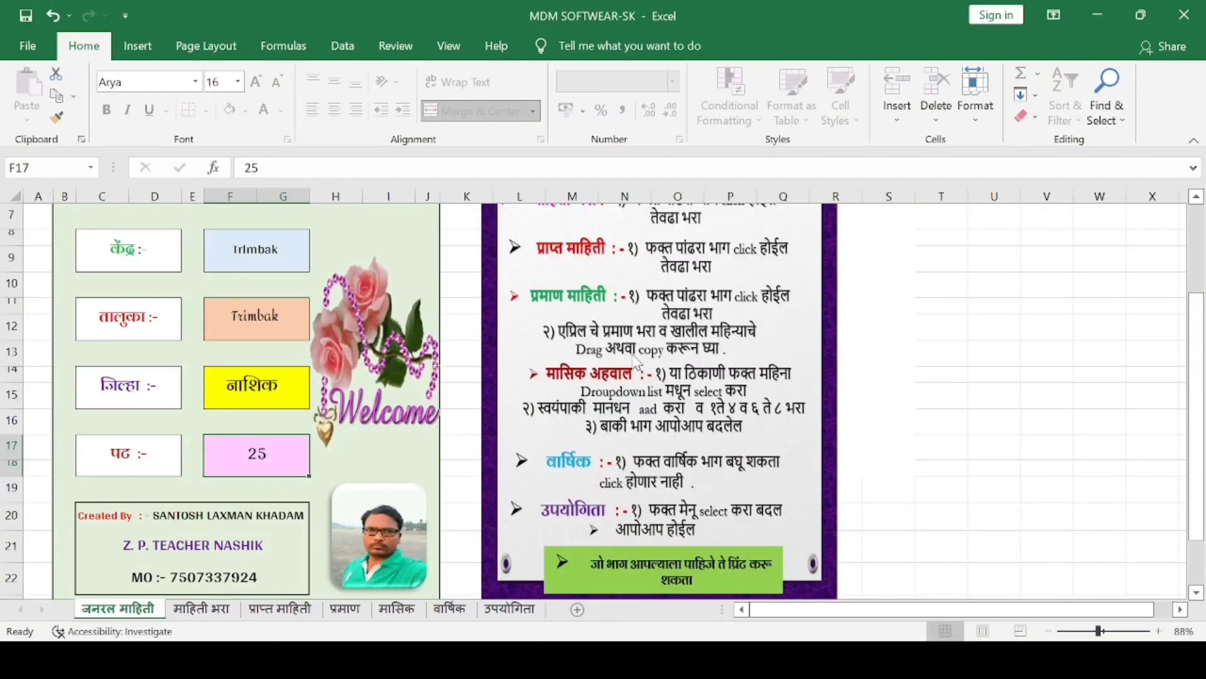
- Review the school details on the जनरल माहिती sheet: centre Trimbak, district नाशिक, value 25
scroll(471, 468, down, 2)
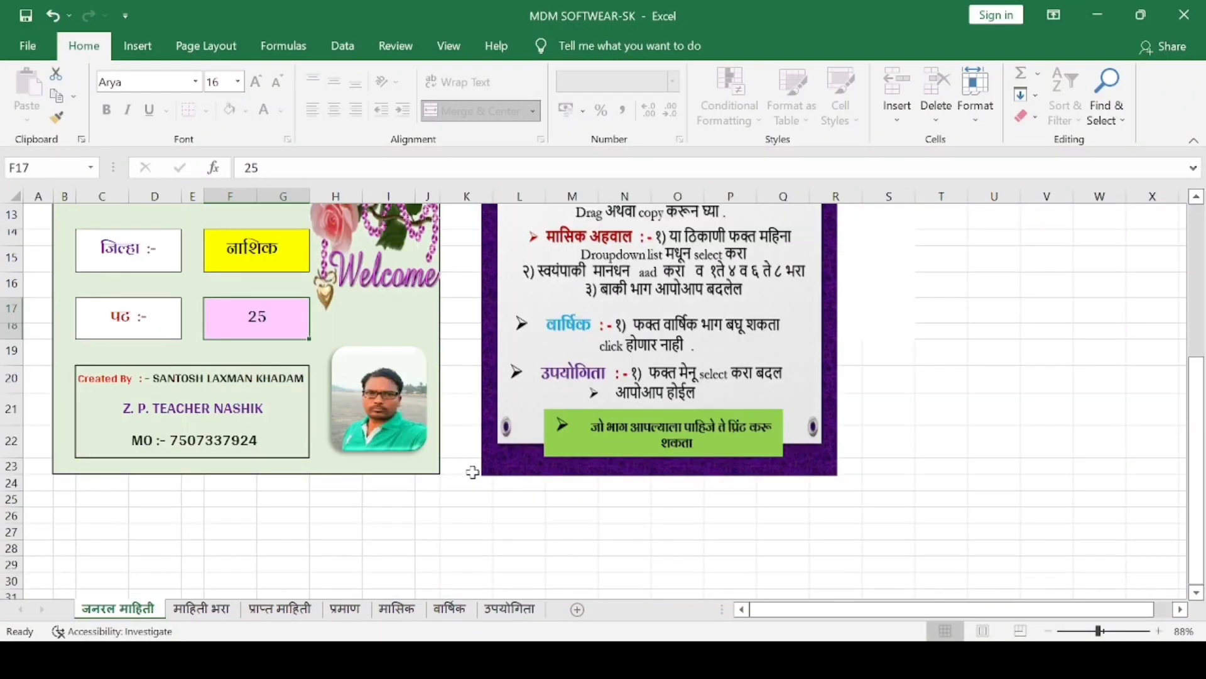
scroll(478, 473, up, 2)
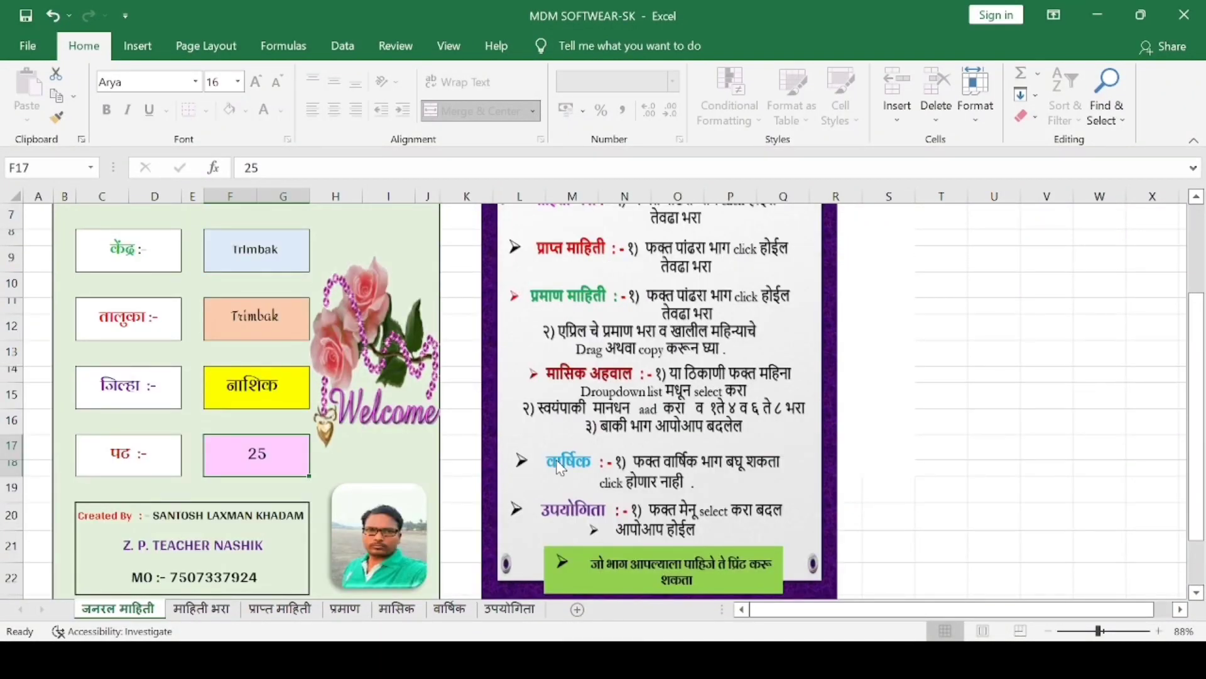
scroll(559, 468, up, 1)
scroll(559, 468, up, 1)
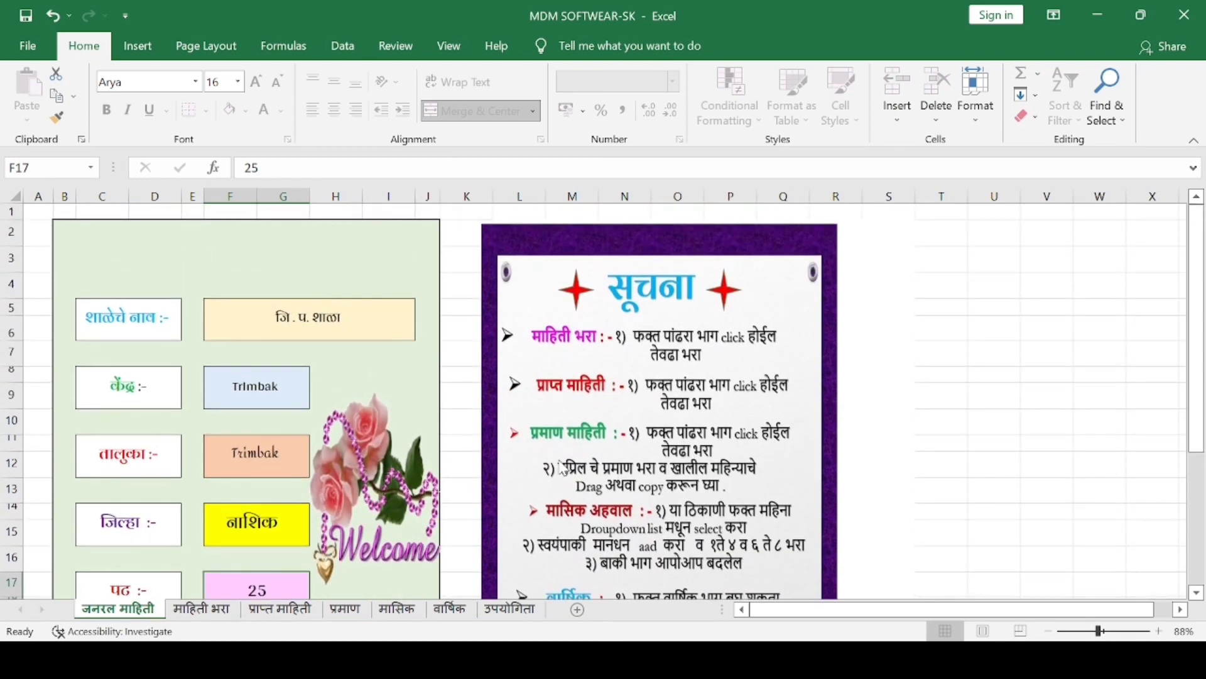
scroll(562, 468, down, 2)
scroll(562, 468, up, 2)
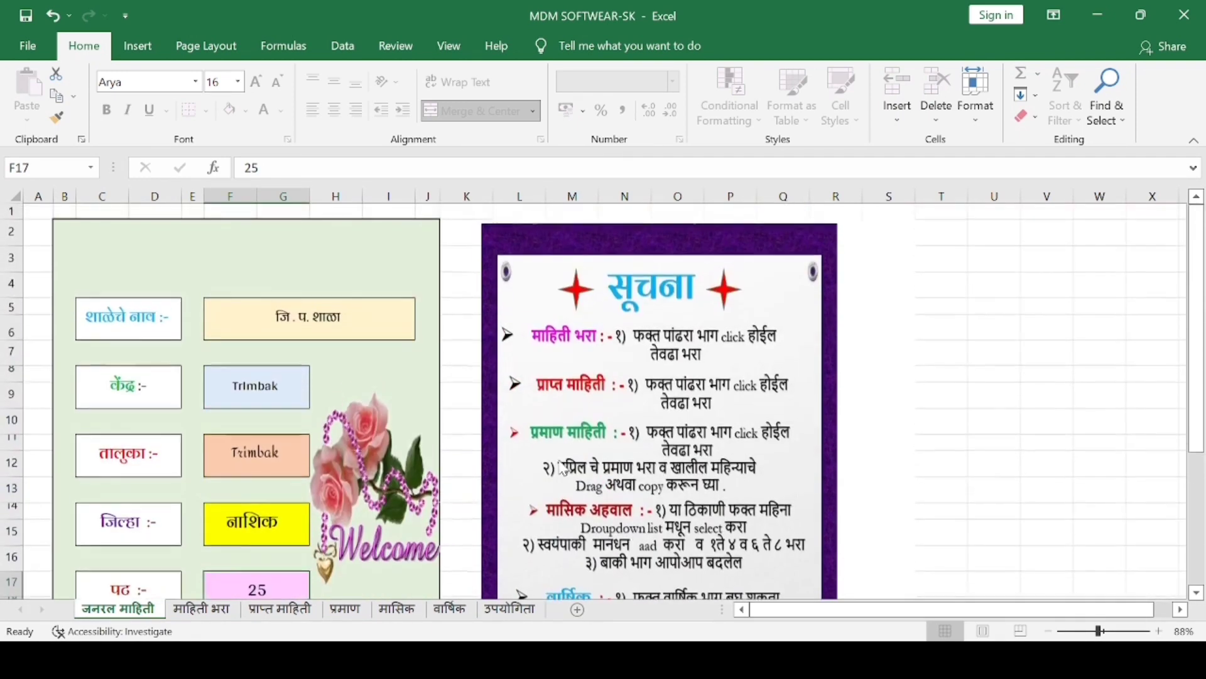
click(357, 331)
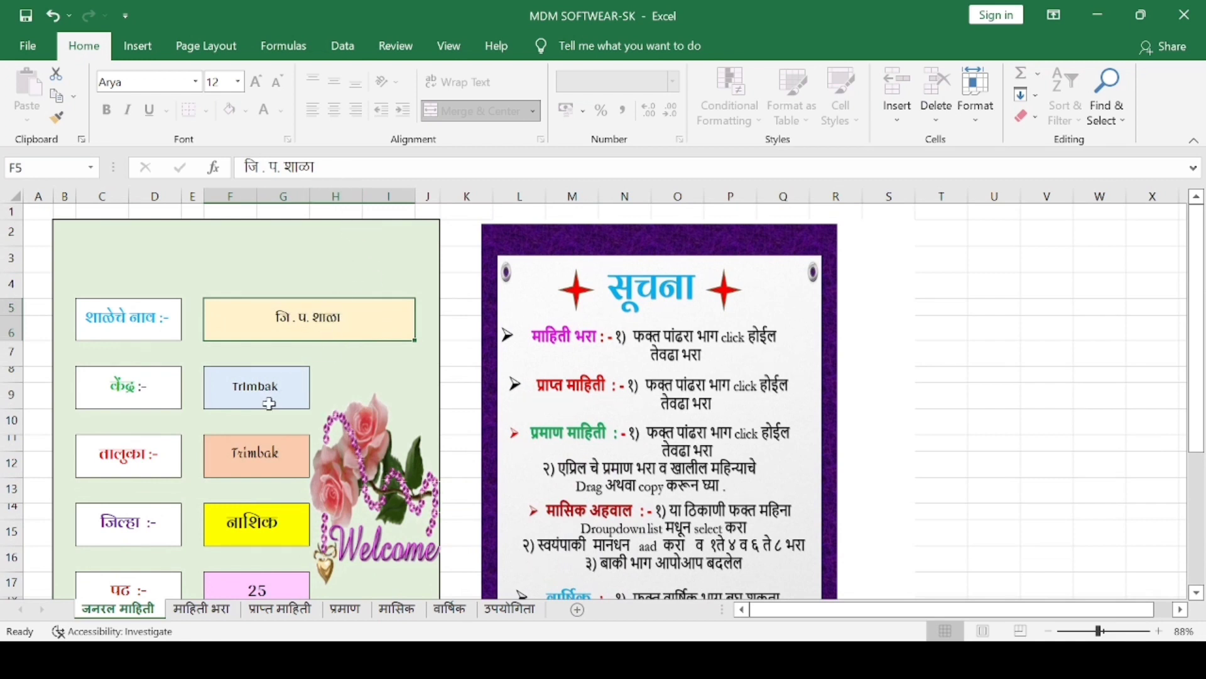
scroll(274, 326, down, 1)
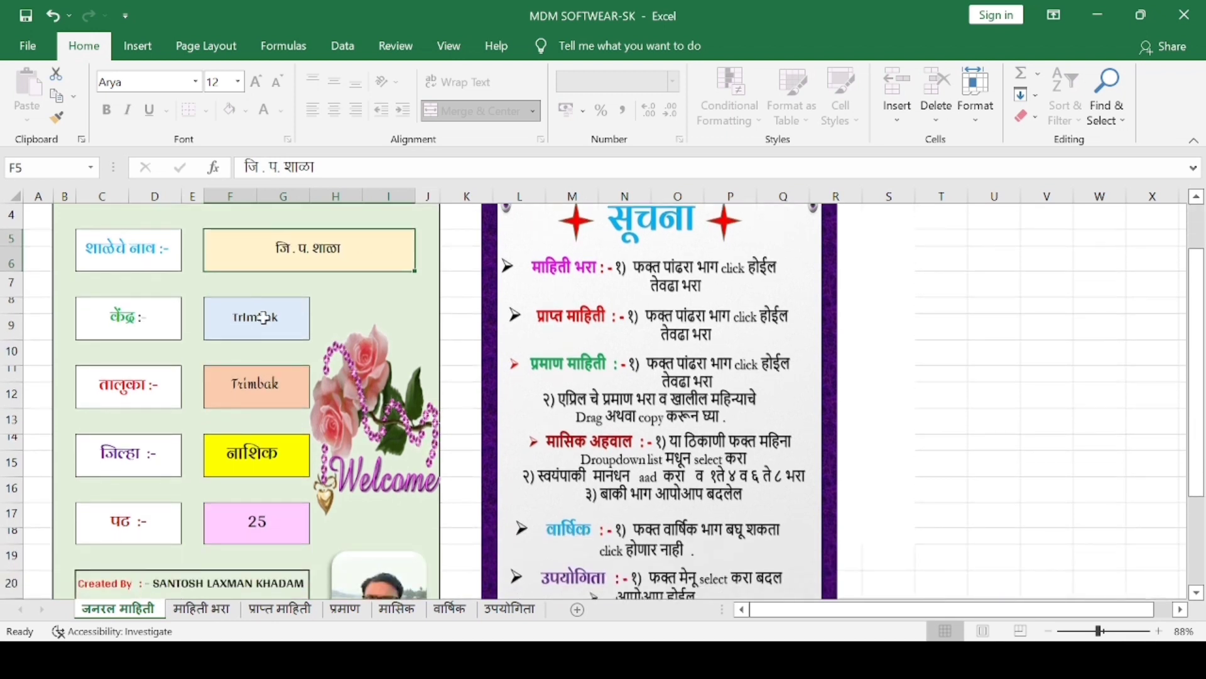
click(264, 317)
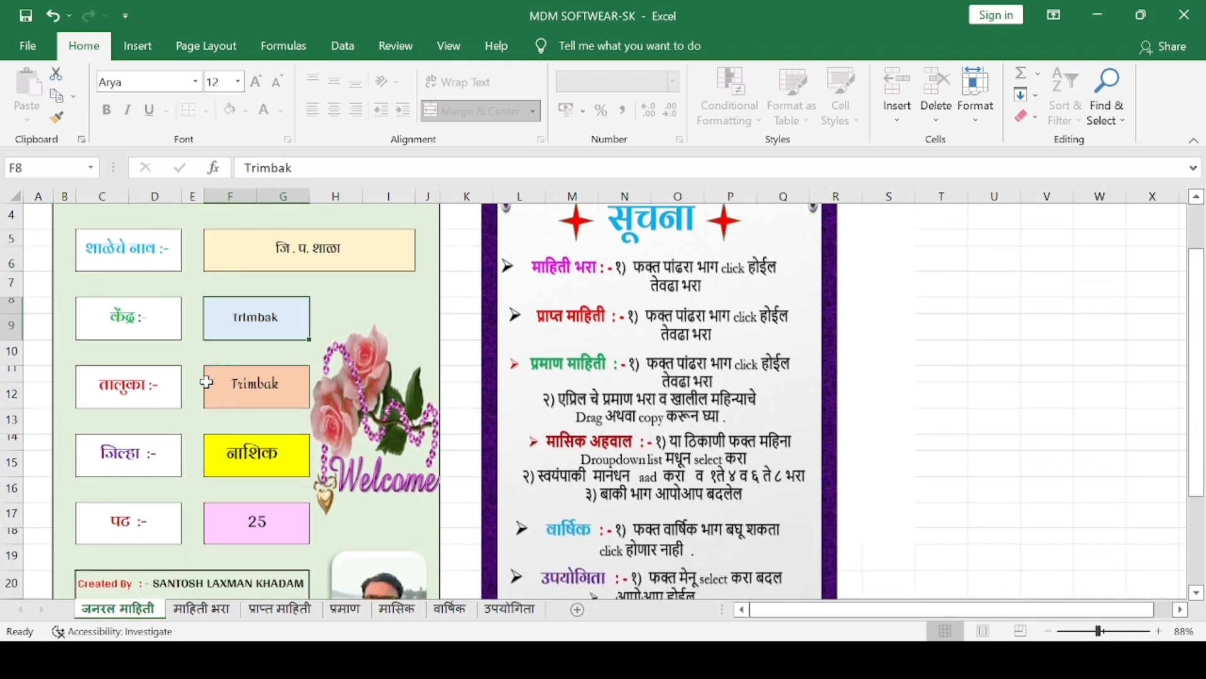
click(260, 377)
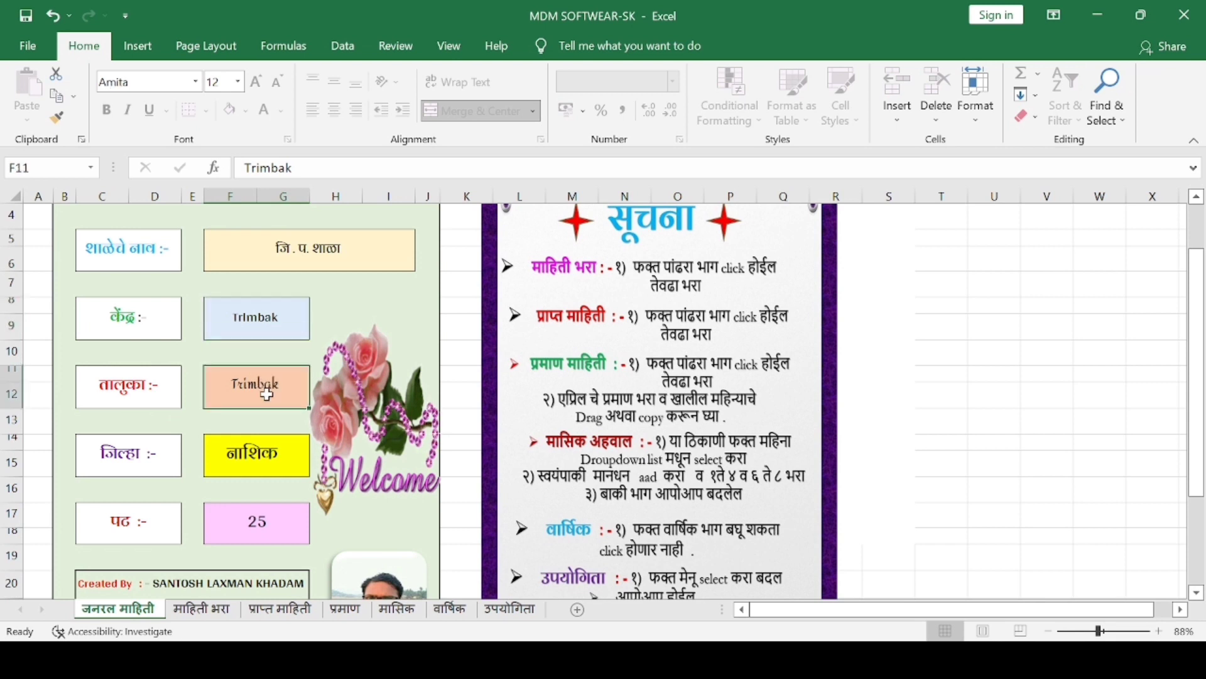
click(258, 456)
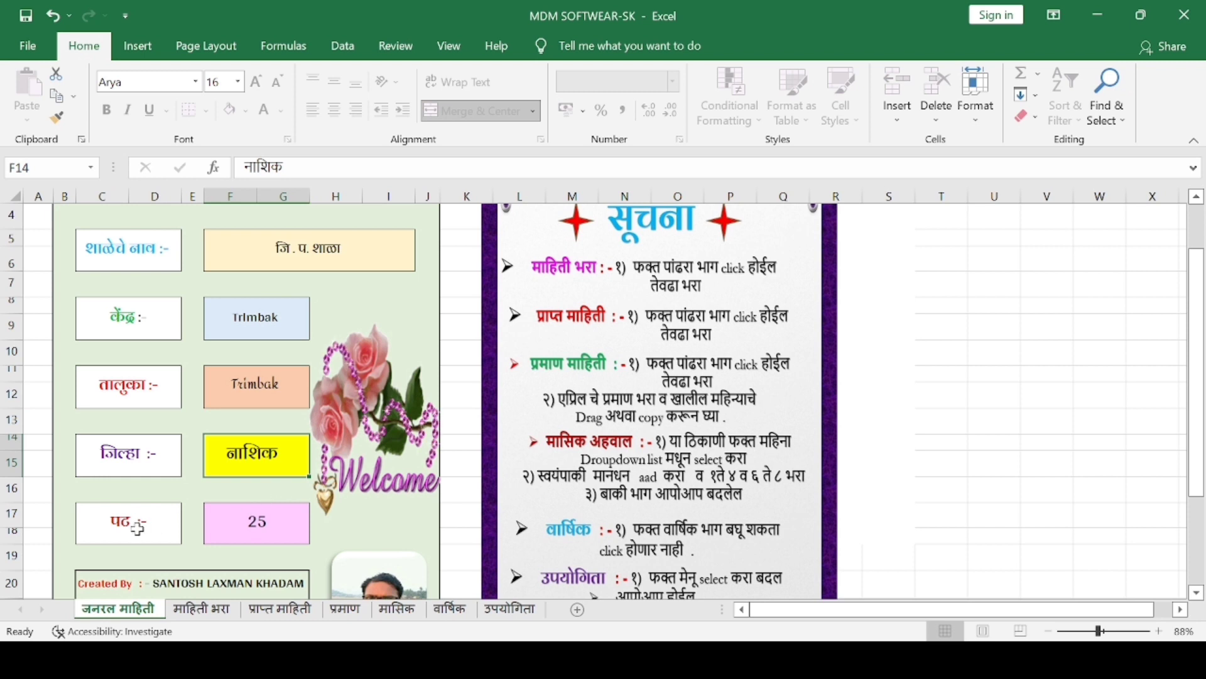
click(244, 522)
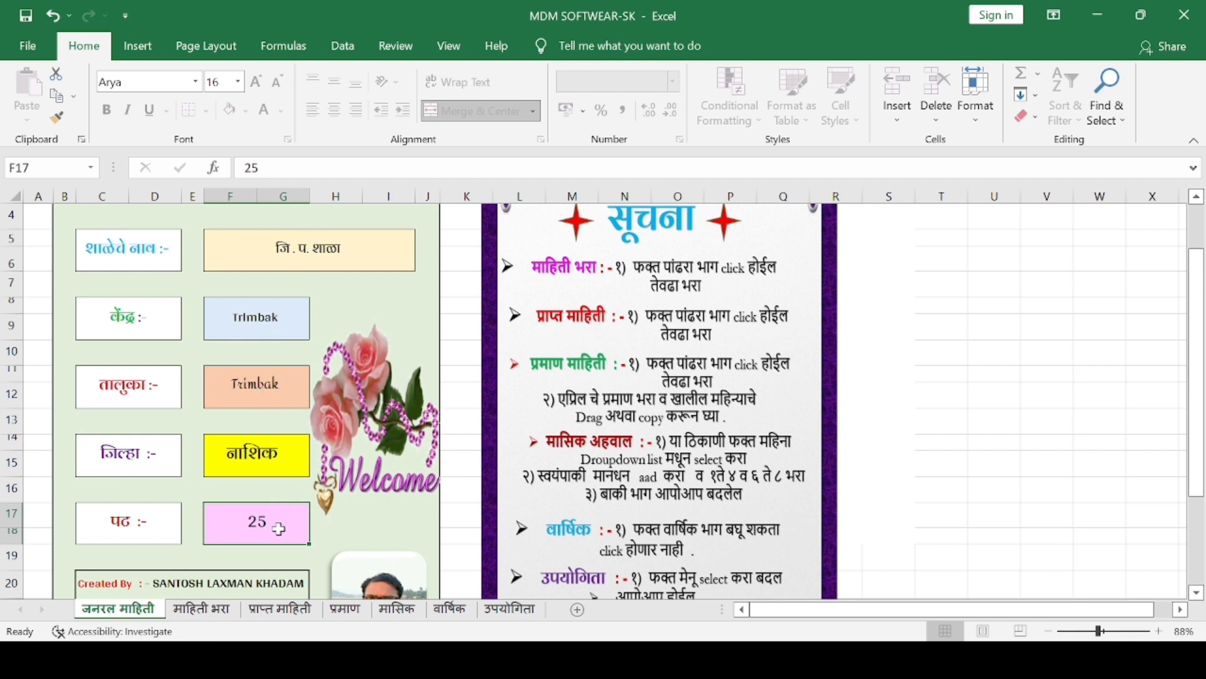
- Switch to the माहिती भरा data-entry sheet
scroll(278, 529, down, 2)
scroll(348, 466, up, 2)
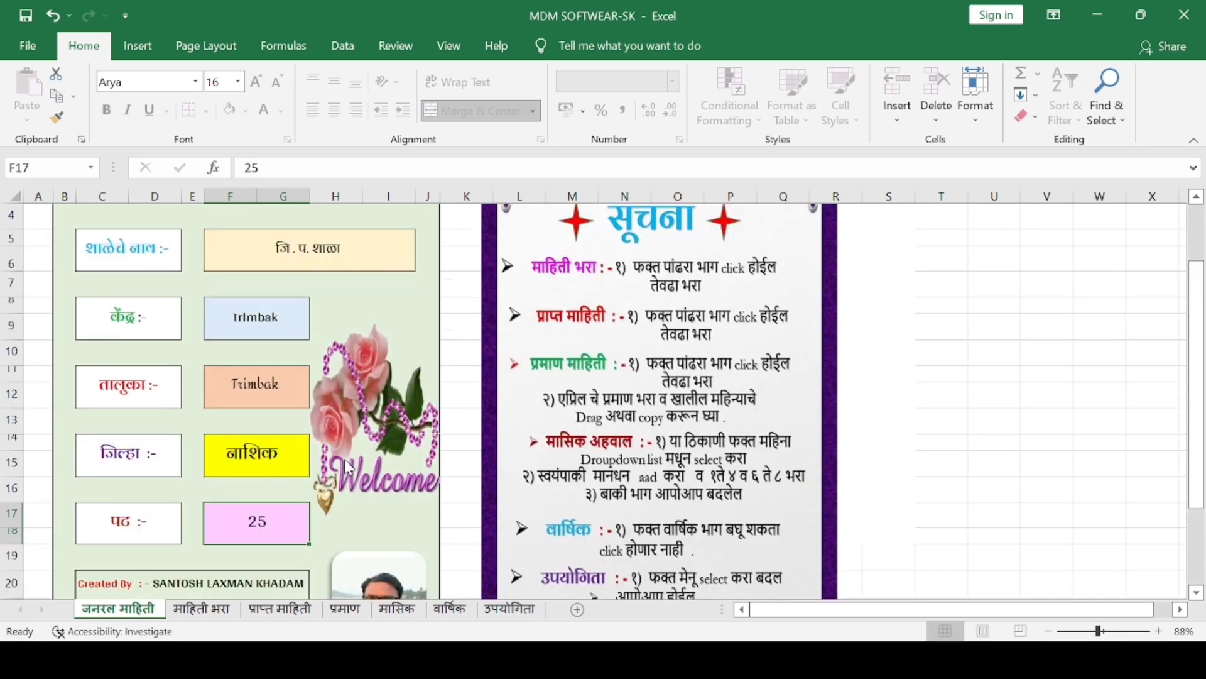
scroll(347, 466, up, 1)
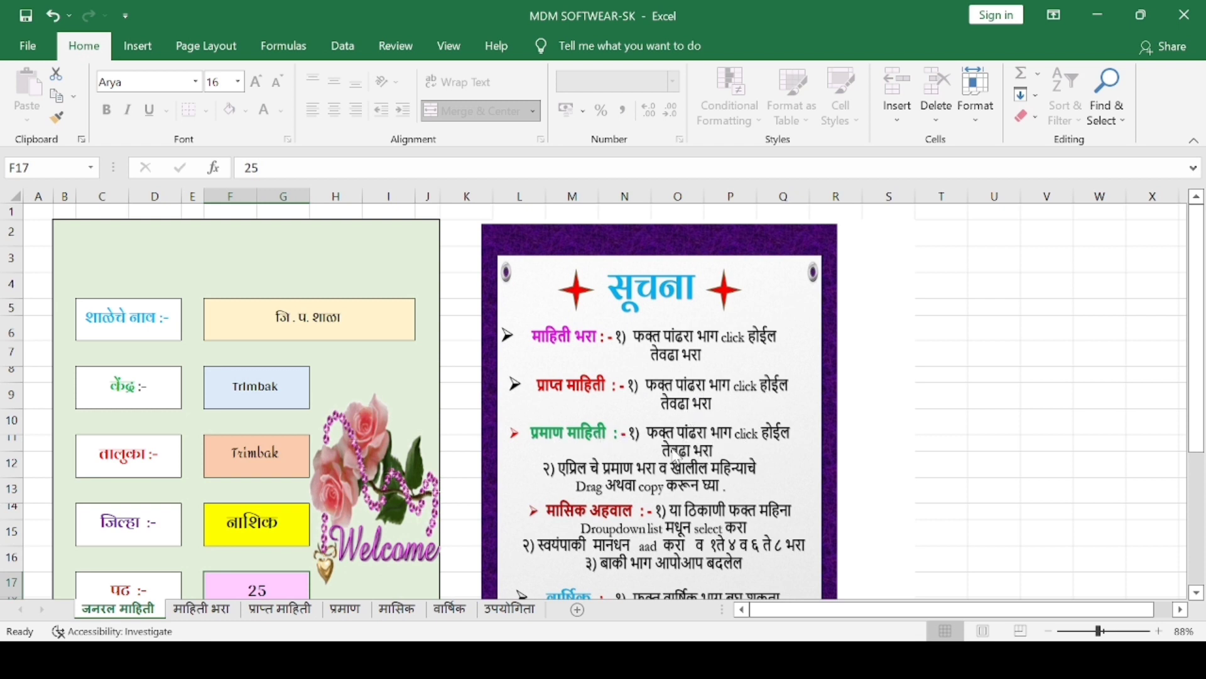
scroll(677, 462, down, 2)
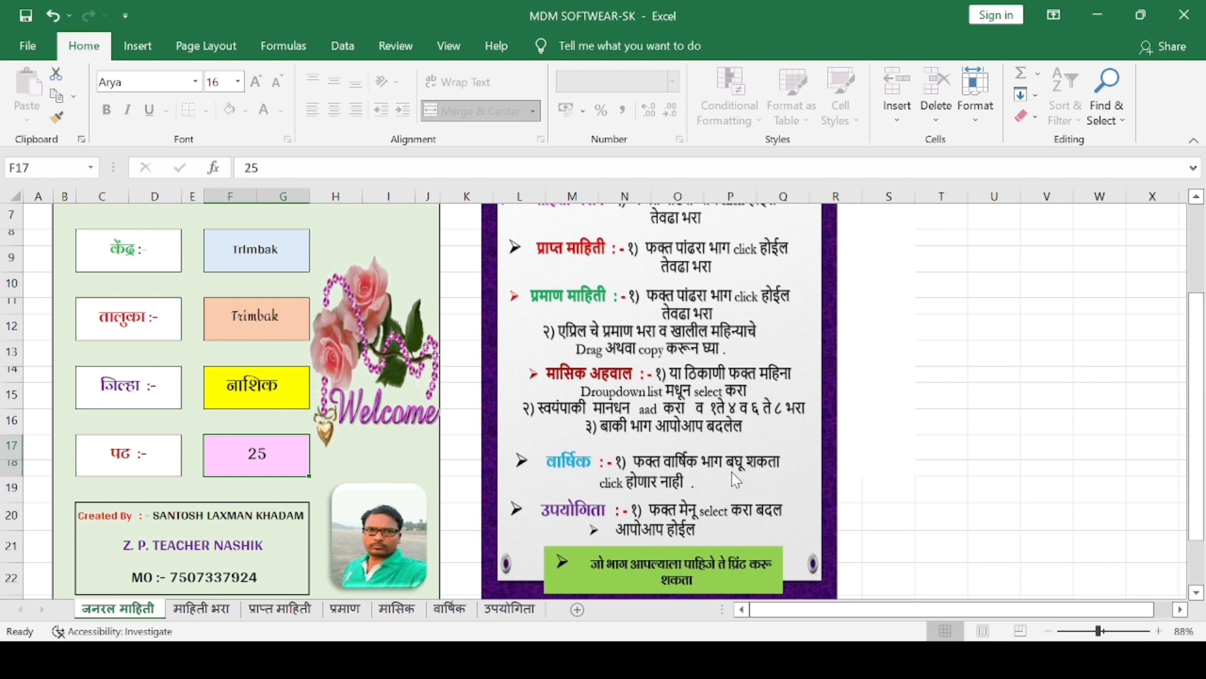
scroll(656, 484, down, 1)
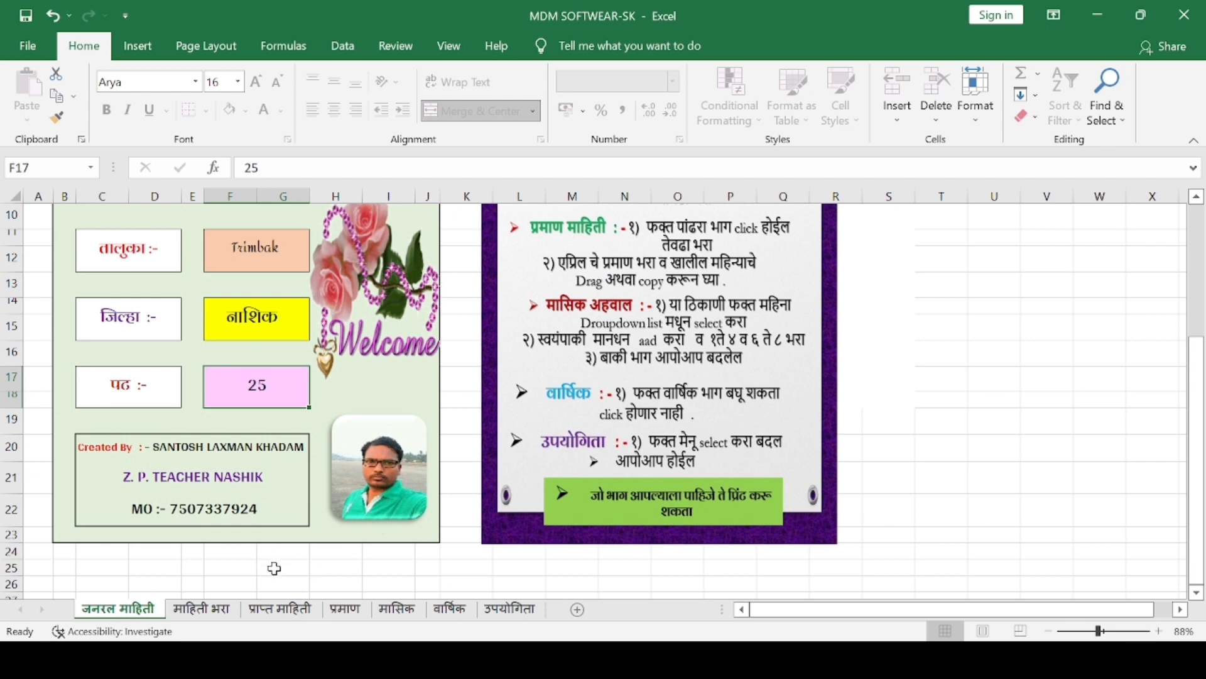
click(203, 609)
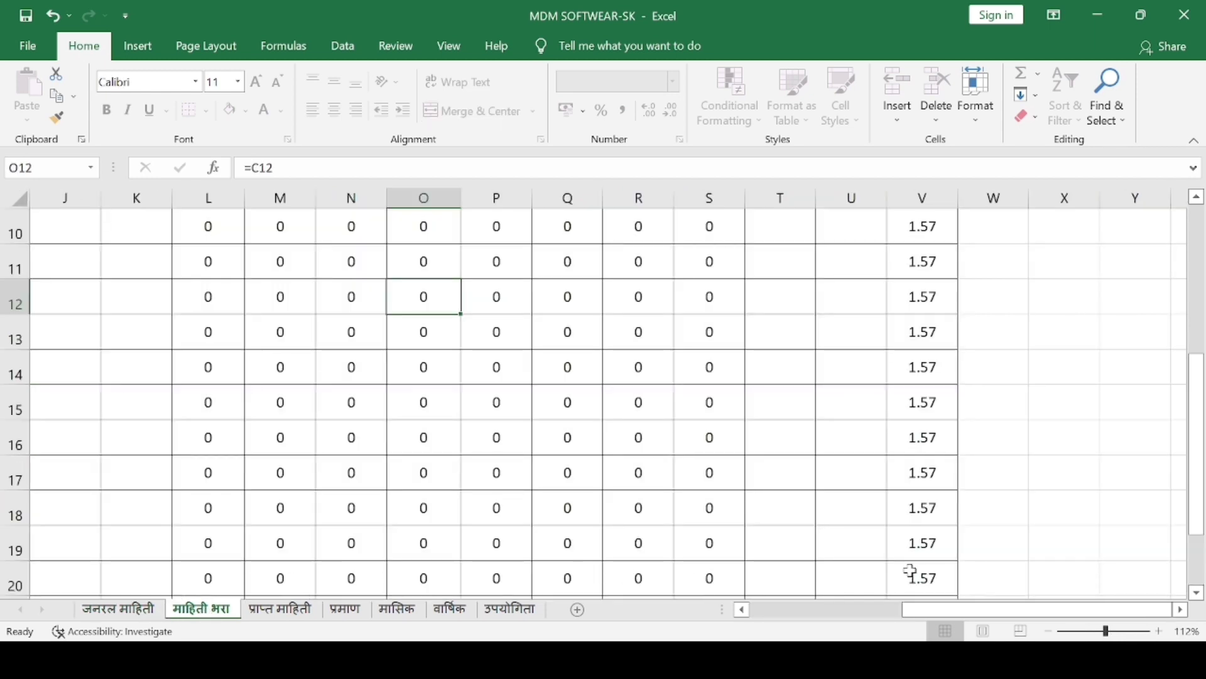
- Enter previous balances 5, 4, 3, 4, 5 in C8:G8, correcting H8 from 98 to 6
click(762, 608)
scroll(544, 431, up, 3)
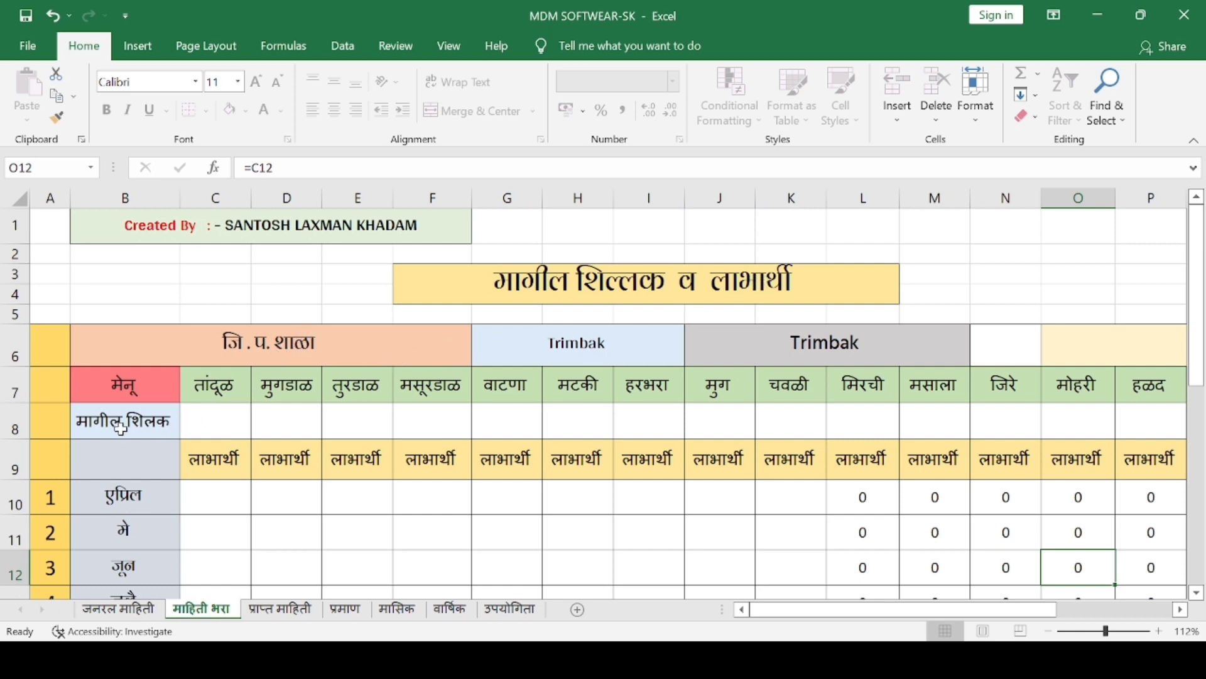
click(225, 414)
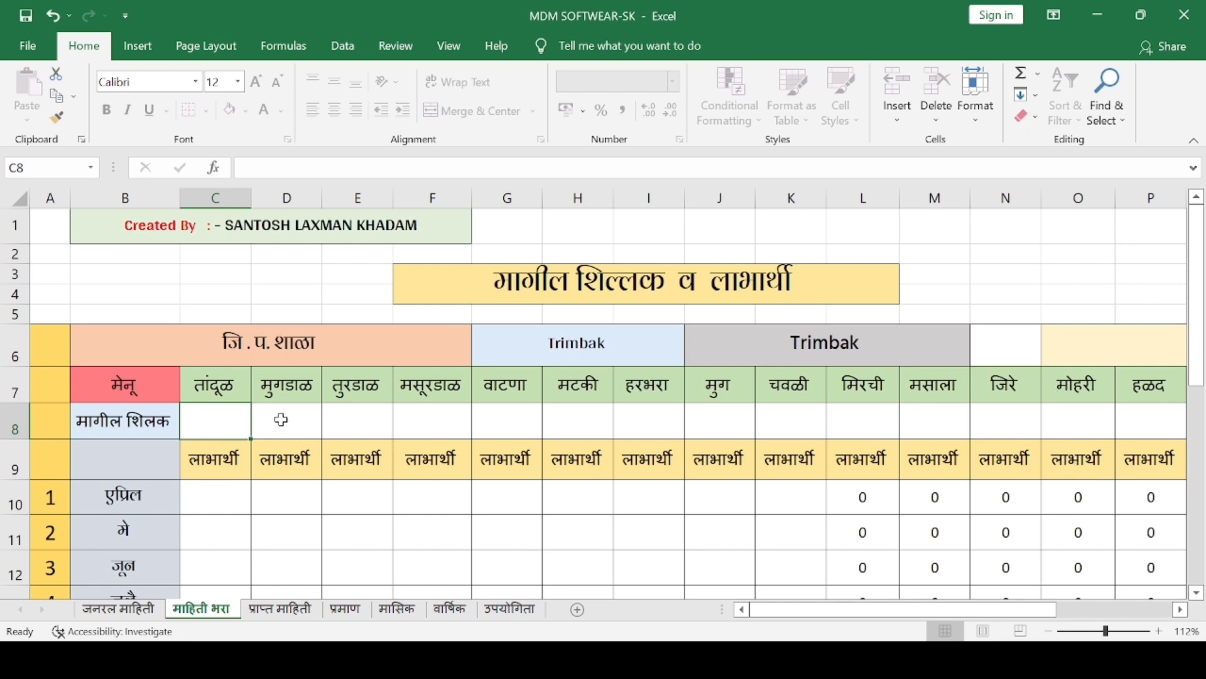
text(5)
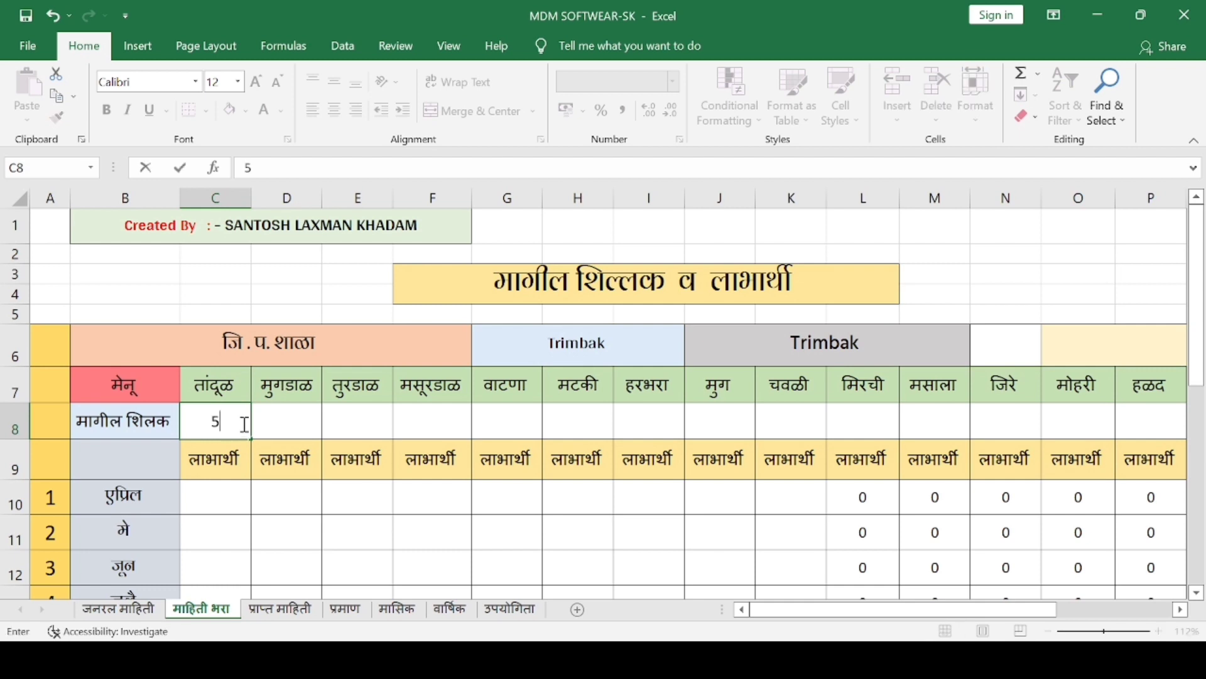
click(287, 432)
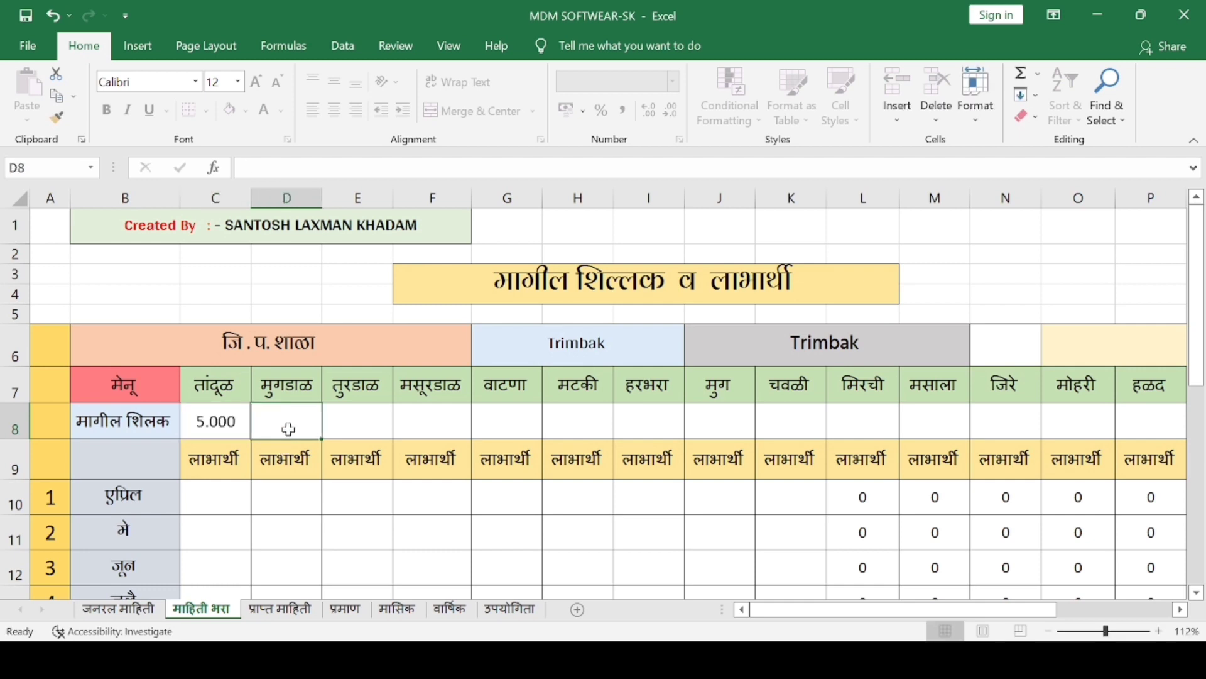
text(4)
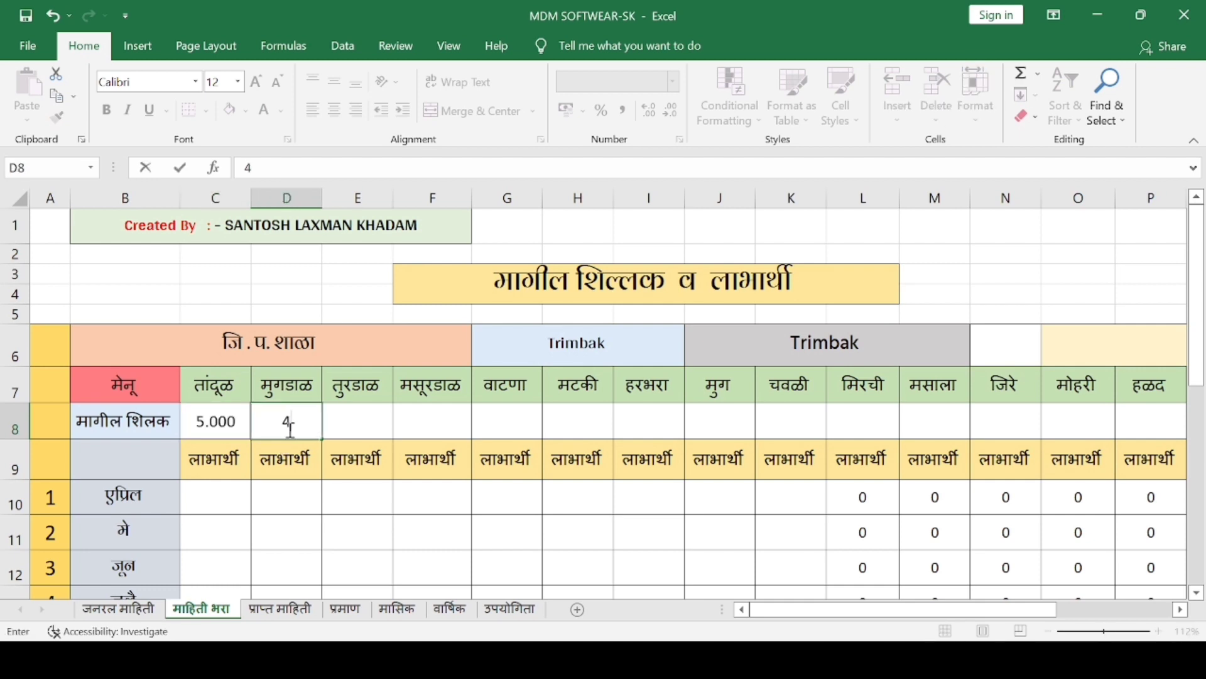
click(336, 423)
text(3)
key(Tab)
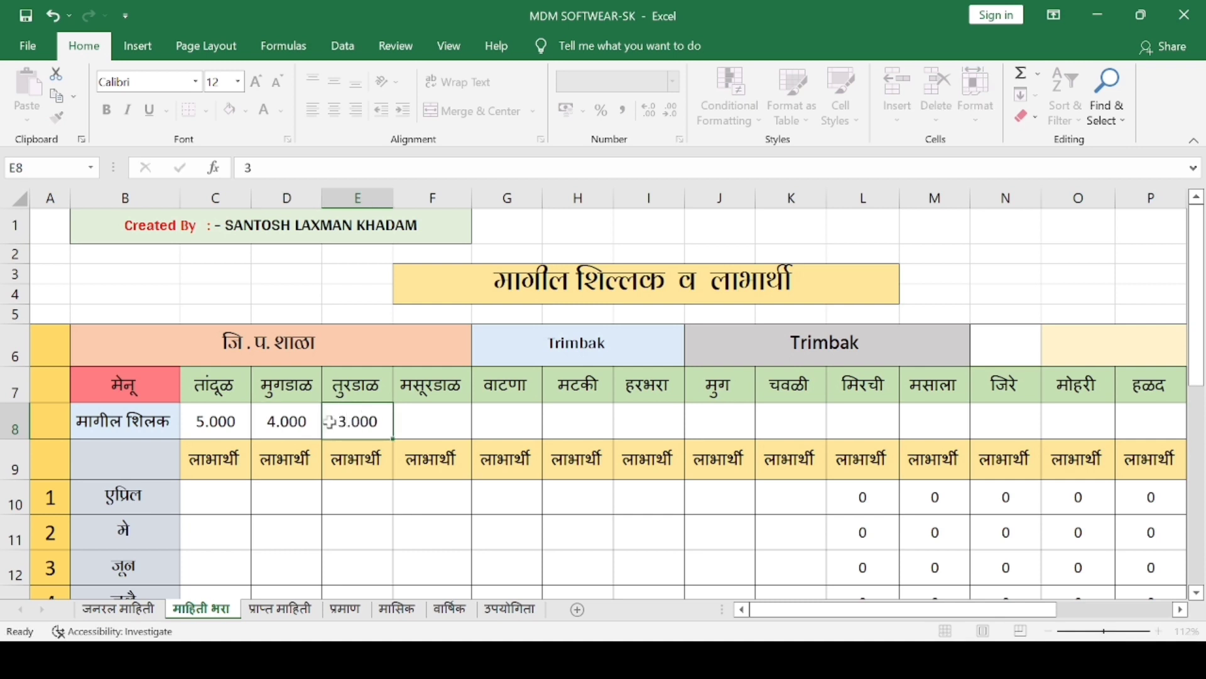
text(4)
key(ctrl+Return)
key(Tab)
text(5)
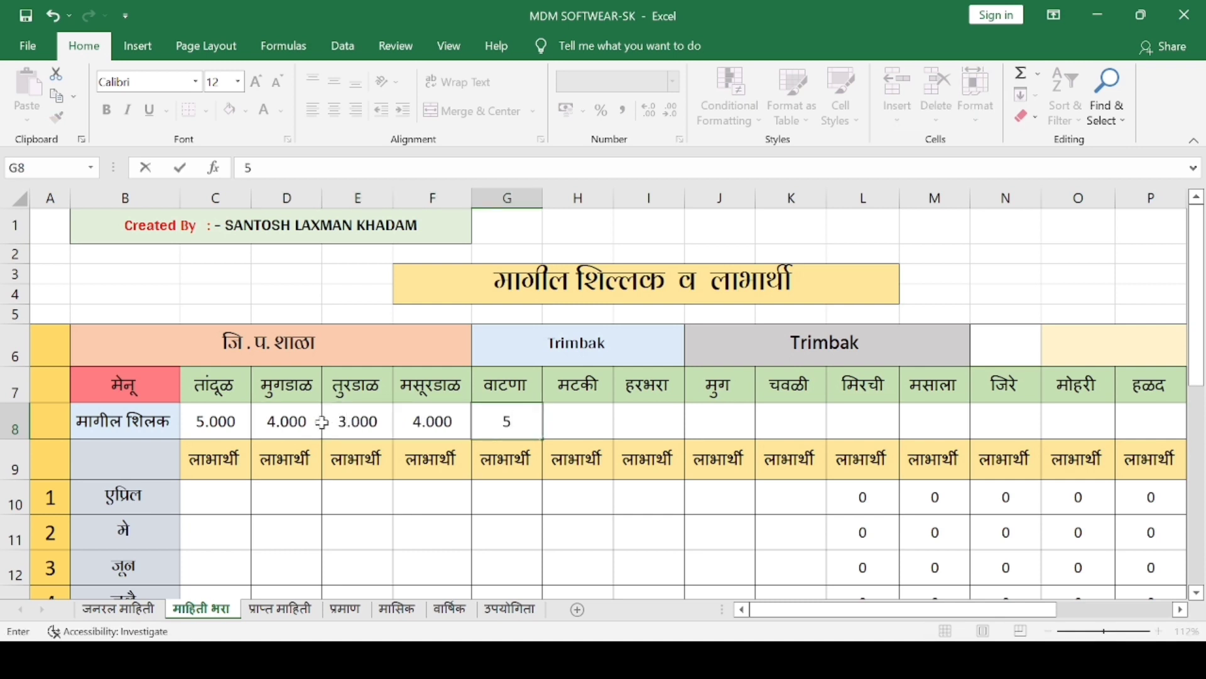
key(Tab)
text(98)
key(Tab)
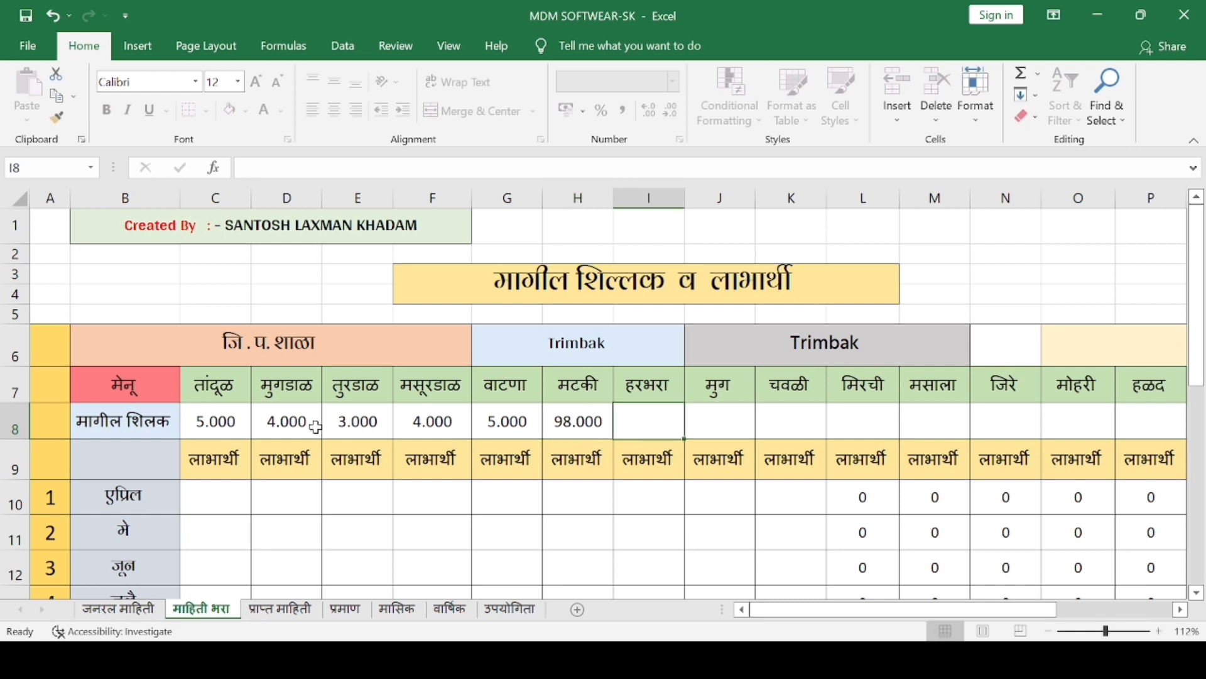
click(561, 419)
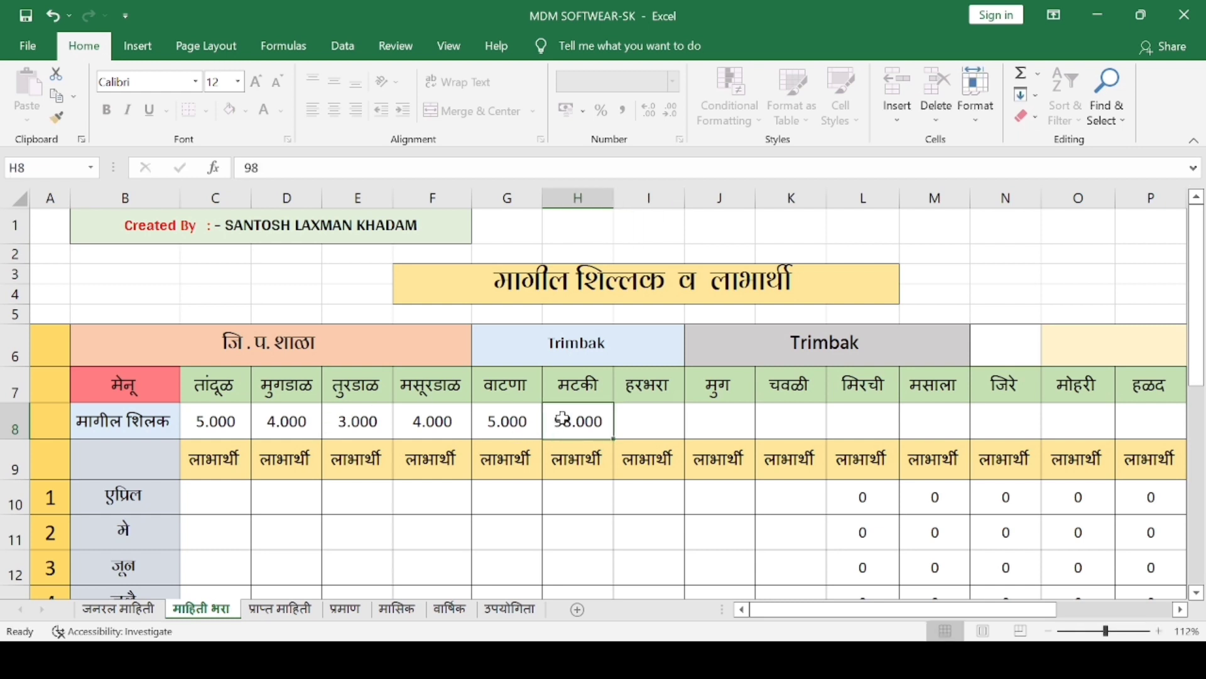
key(BackSpace)
key(Tab)
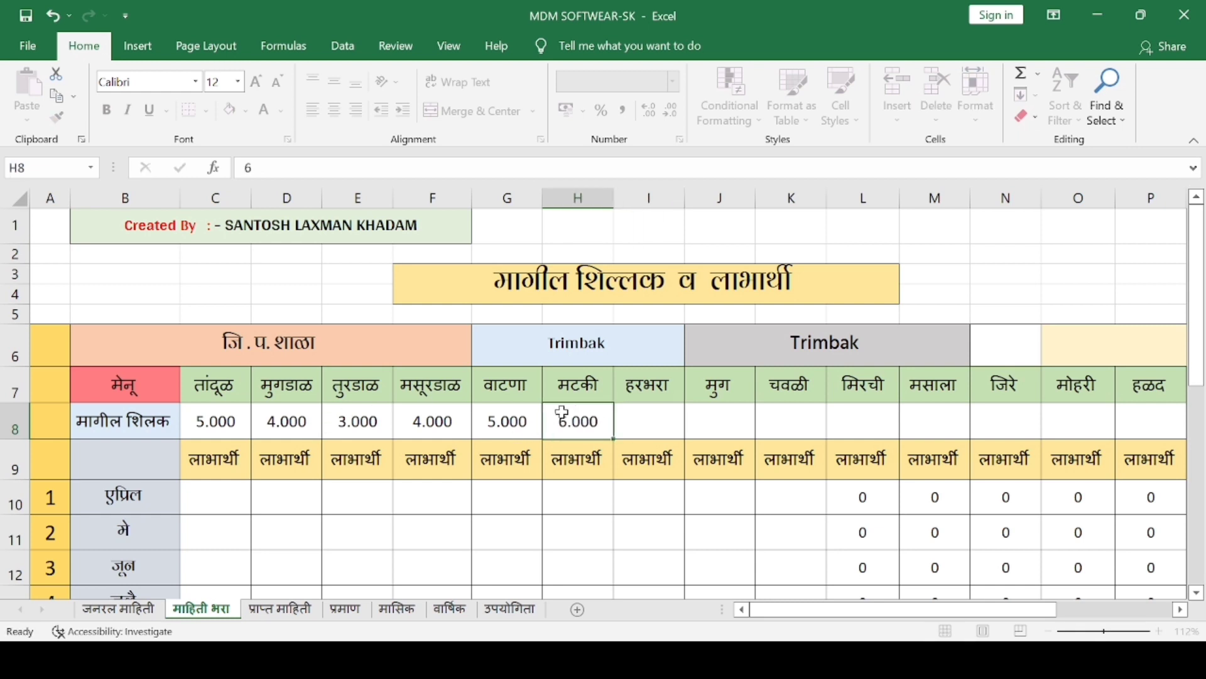
- Enter the remaining previous balances across I8:S8, starting 8, 6, 5, 2, 4, 3
text(8)
key(Tab)
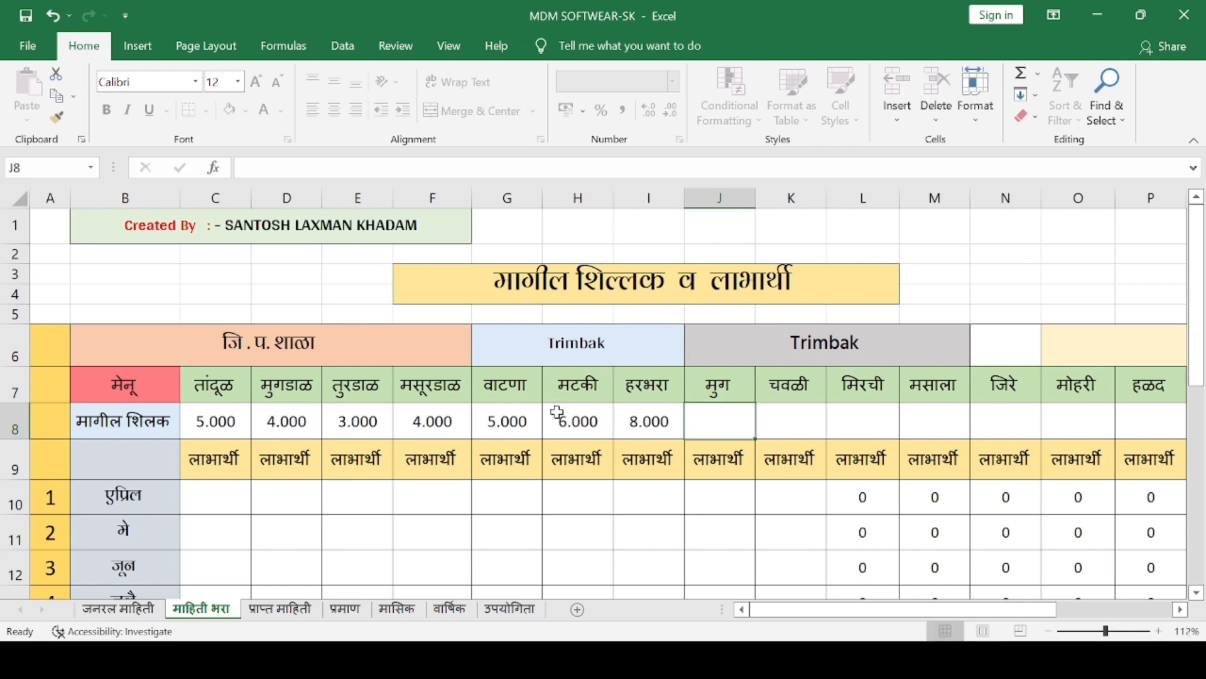
text(6)
key(Tab)
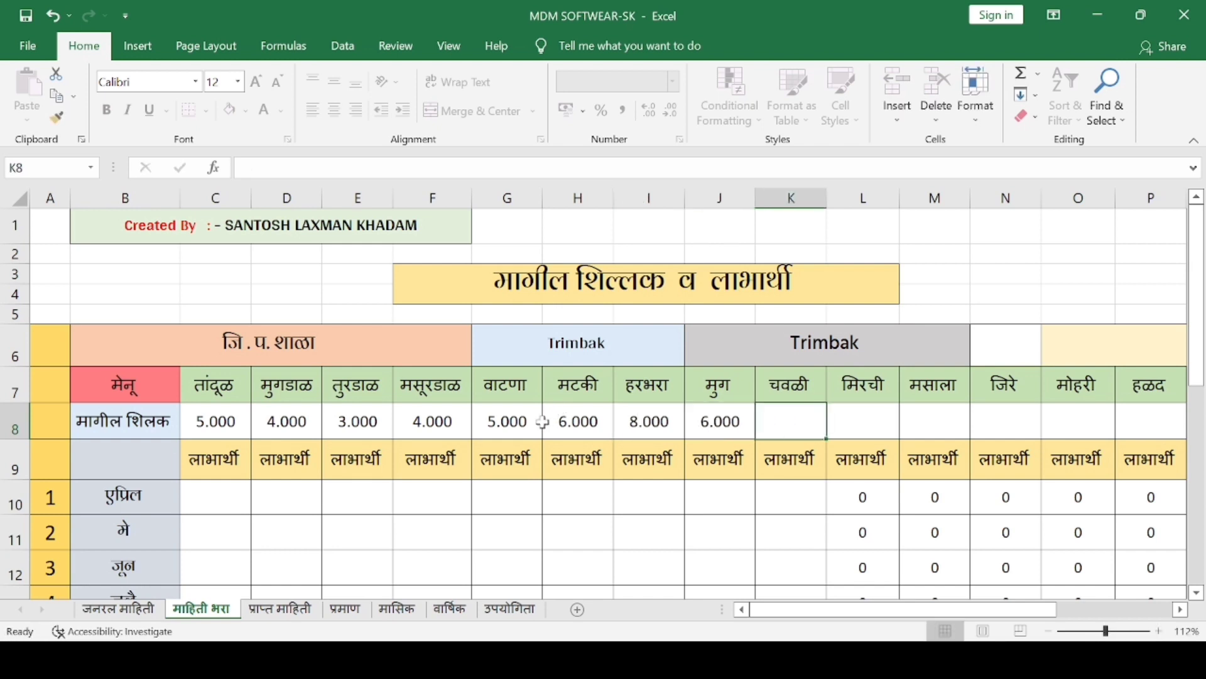
text(5)
key(Tab)
text(2)
key(Tab)
text(4)
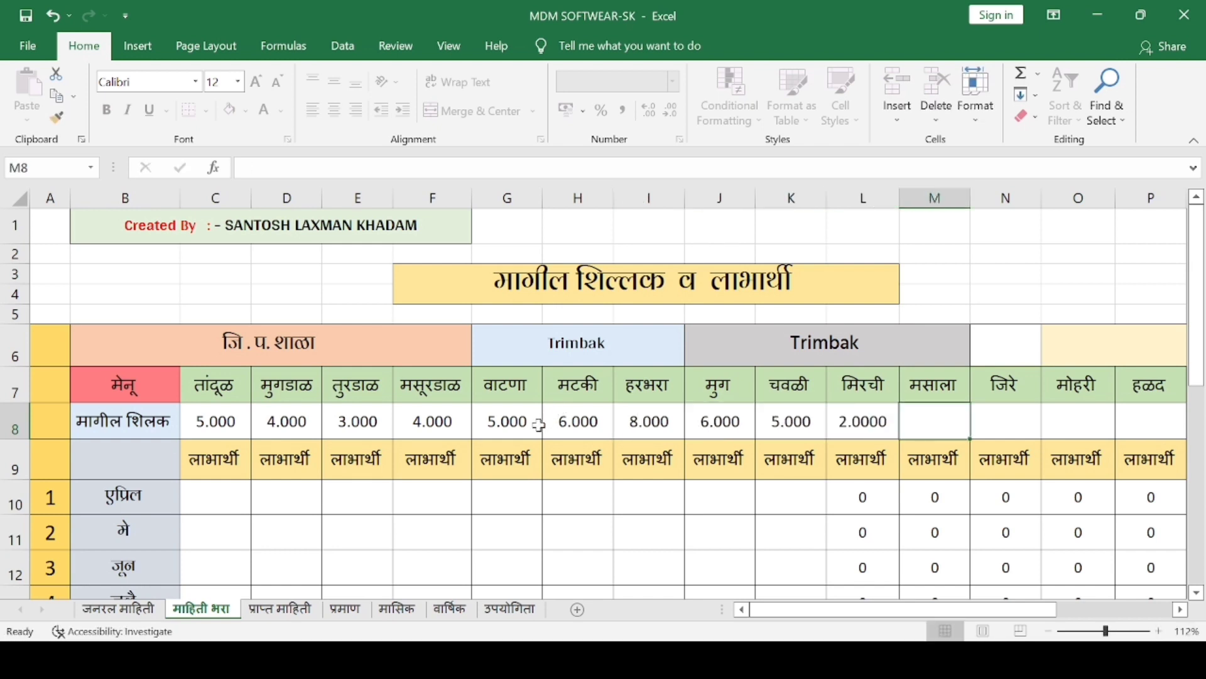
key(Tab)
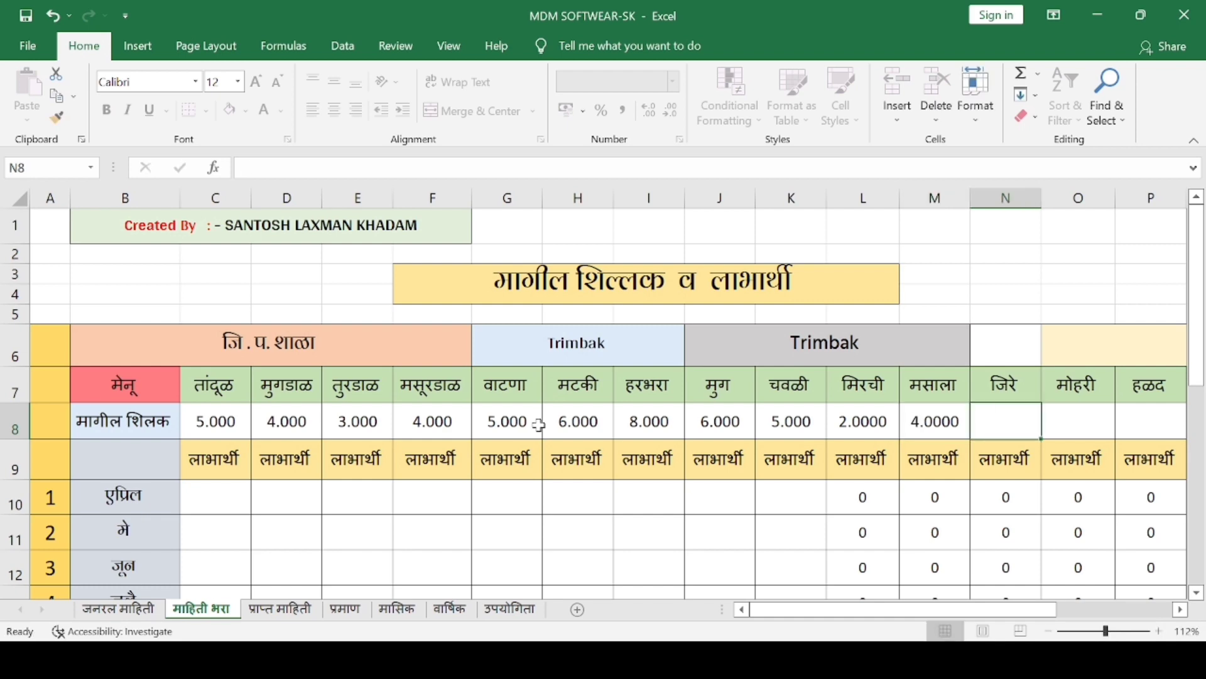
text(3)
key(Tab)
text(2)
key(Tab)
text(3)
key(Tab)
text(2)
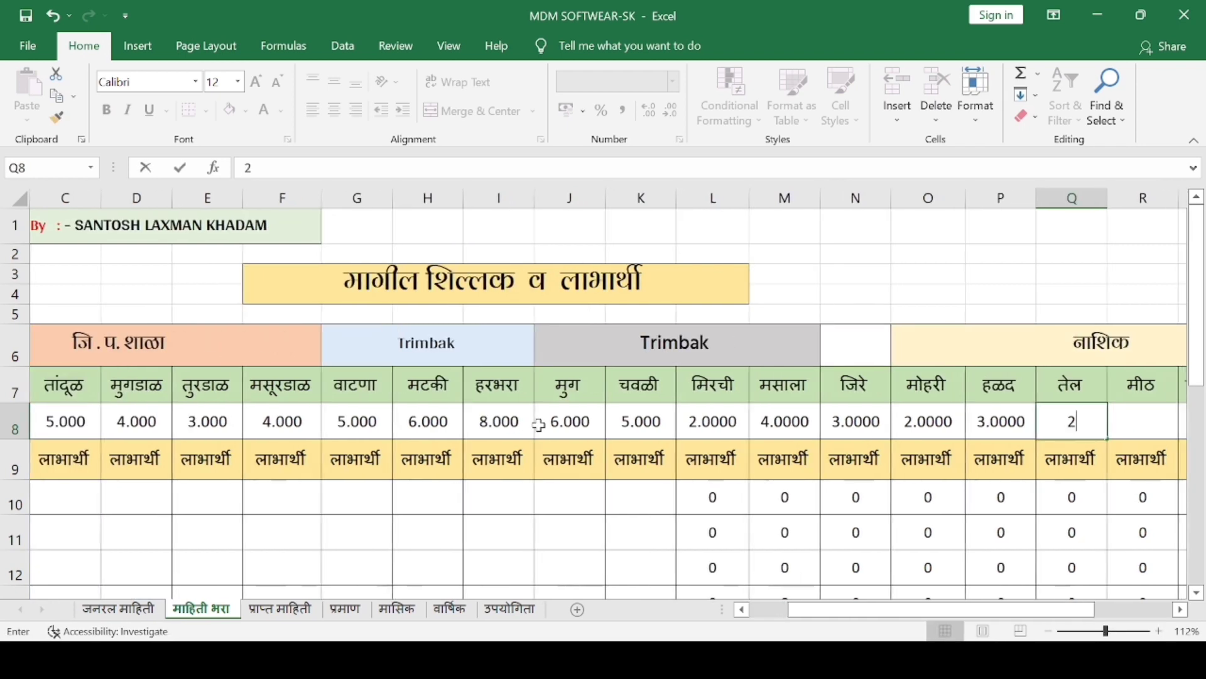
key(Tab)
text(3)
key(Tab)
text(2)
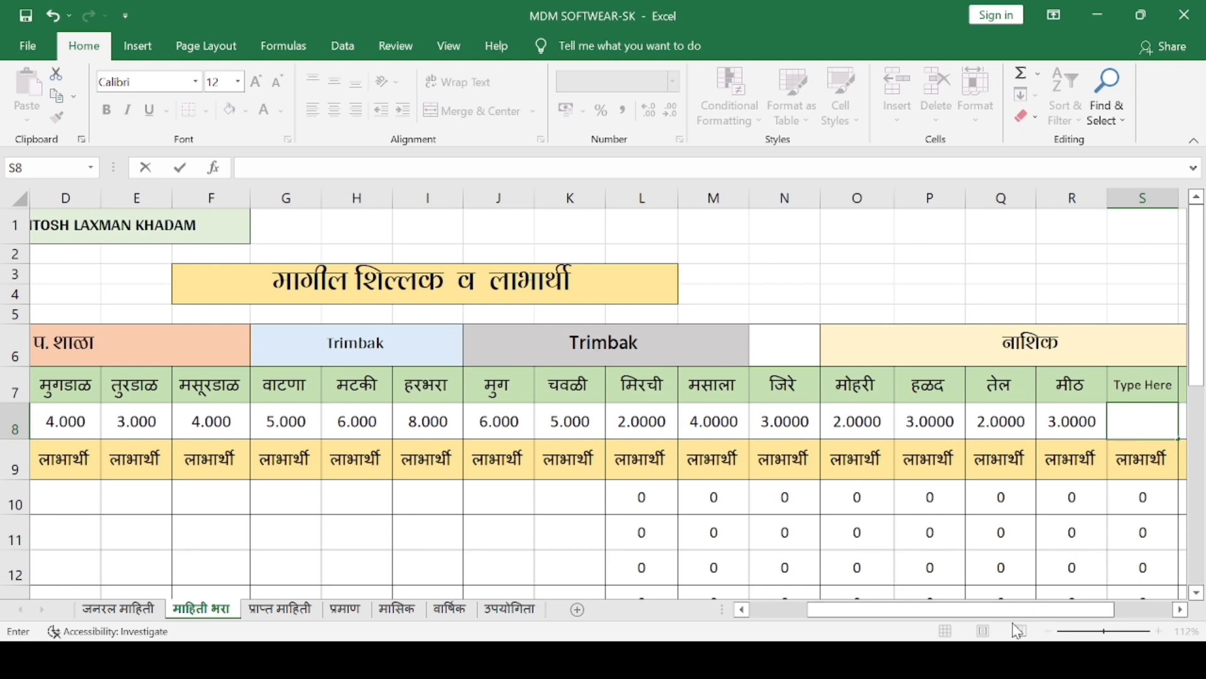
- Enter June beneficiary counts 44, 5, 5 and 6 for the first four items in row 12
drag(1018, 609, 759, 574)
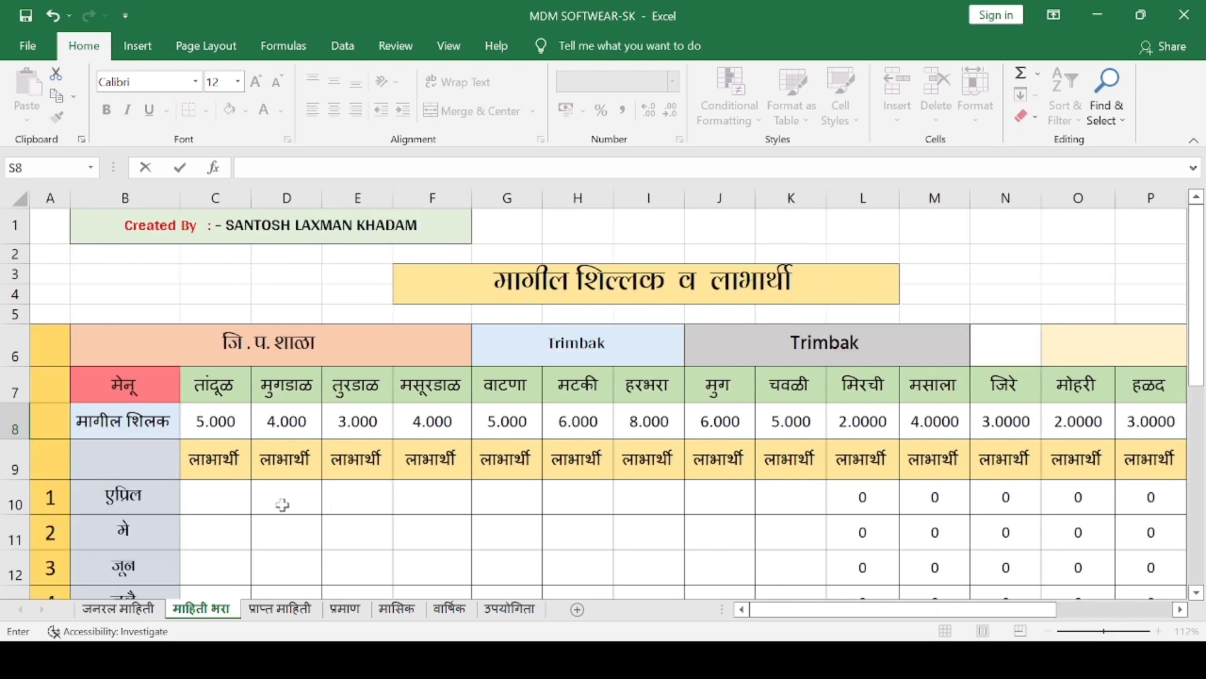
scroll(283, 505, down, 1)
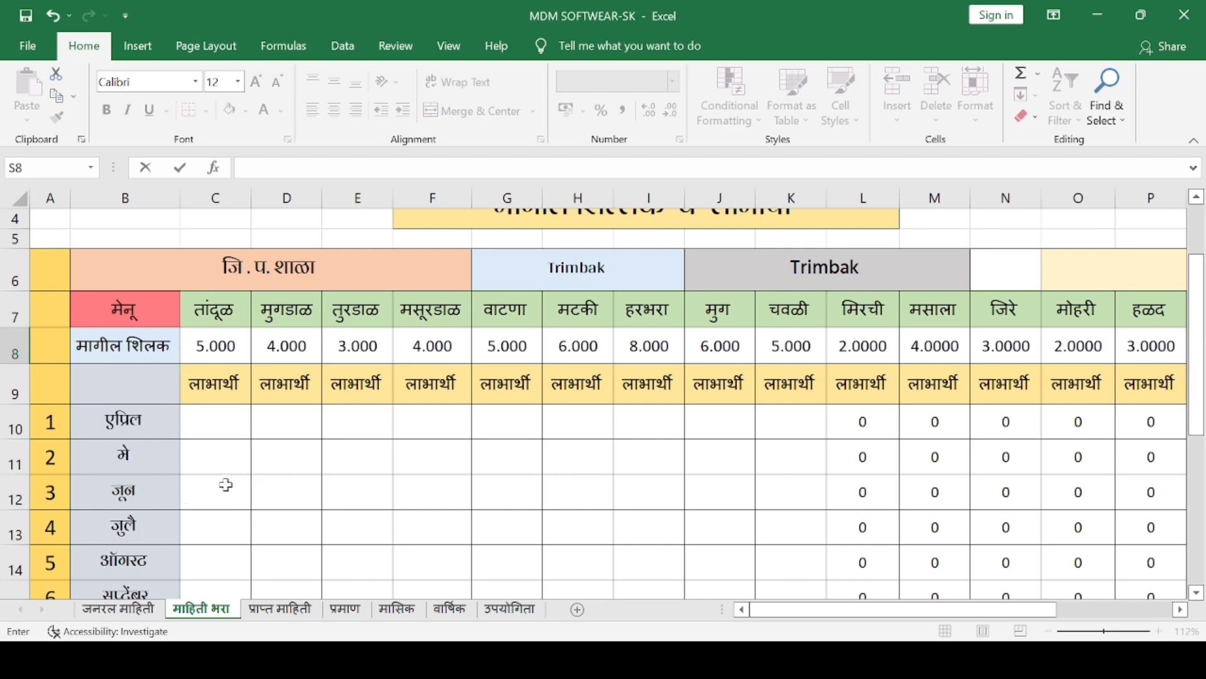
scroll(235, 498, down, 1)
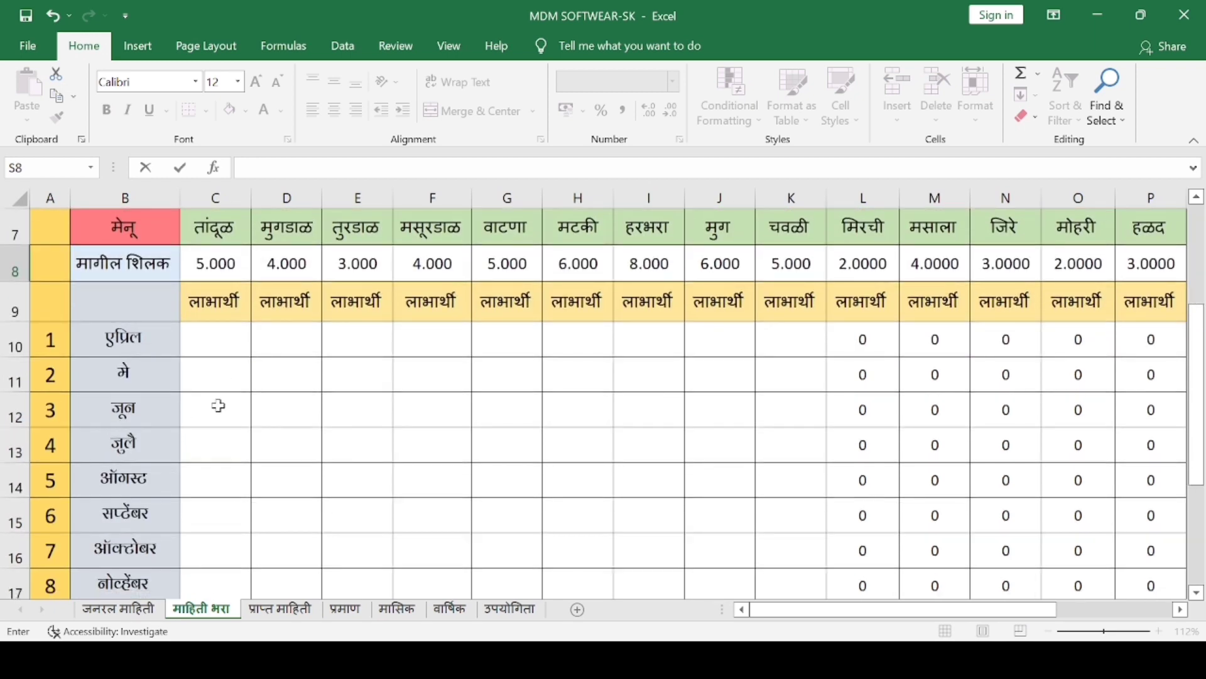
click(216, 408)
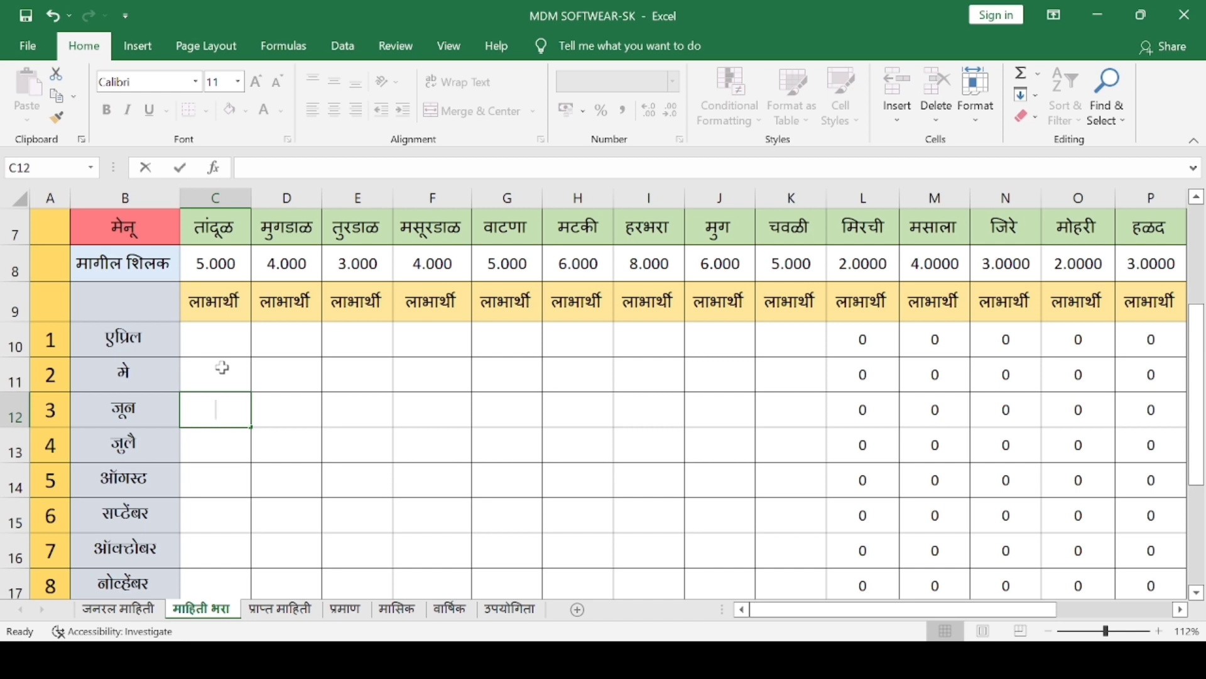
text(44)
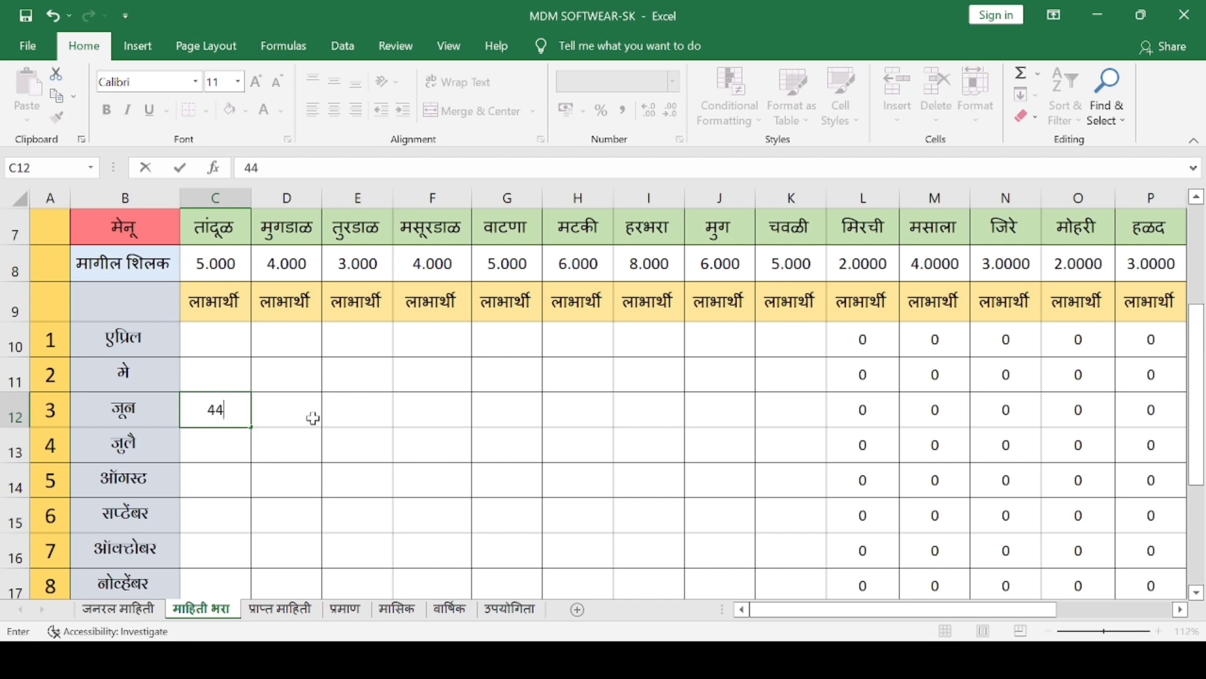
click(293, 404)
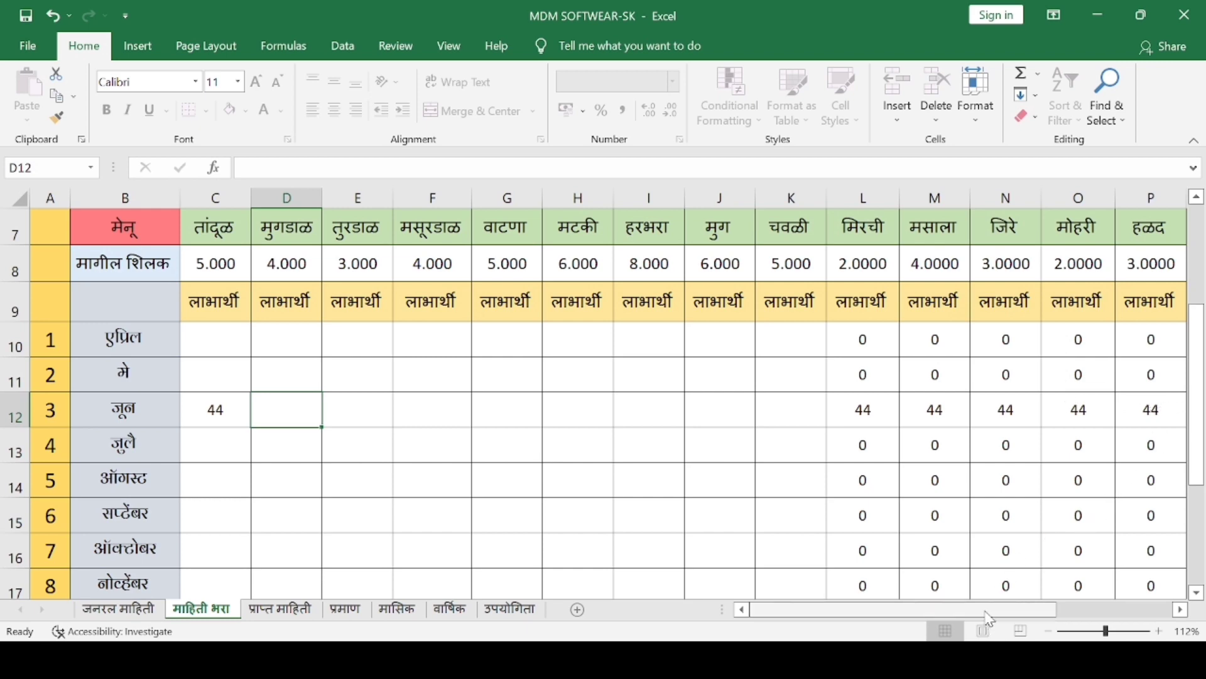
mouse_move(989, 613)
mouse_down()
mouse_move(1099, 606)
mouse_move(987, 606)
mouse_up()
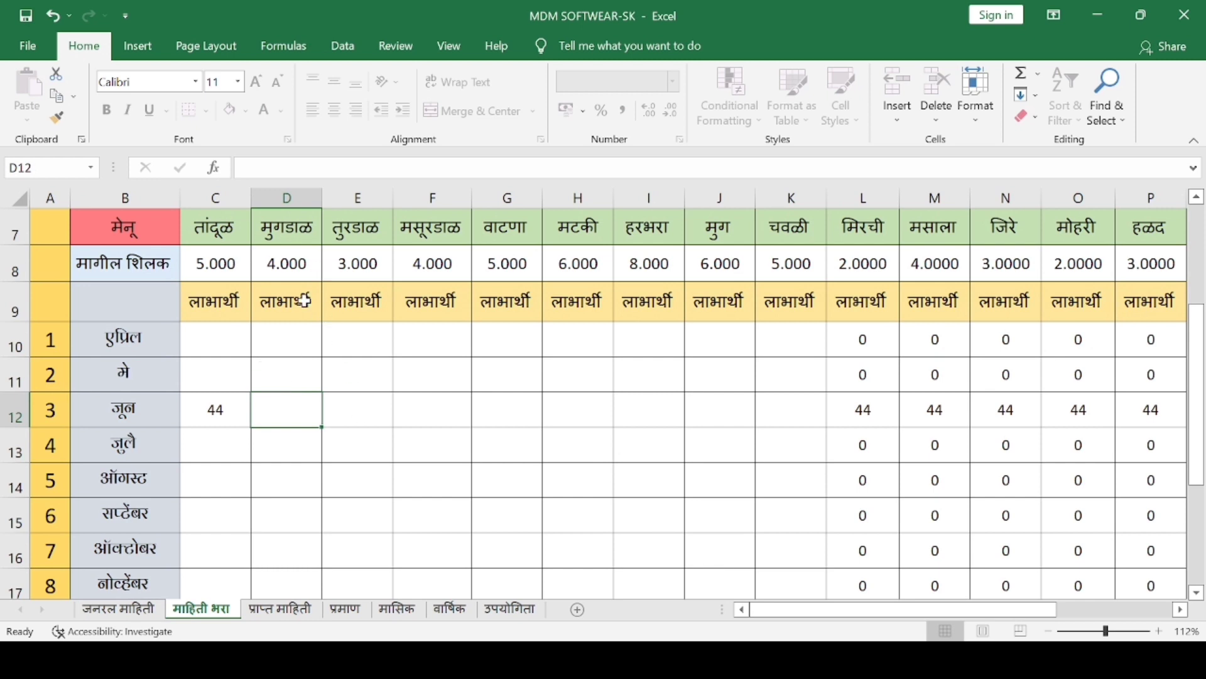
text(5)
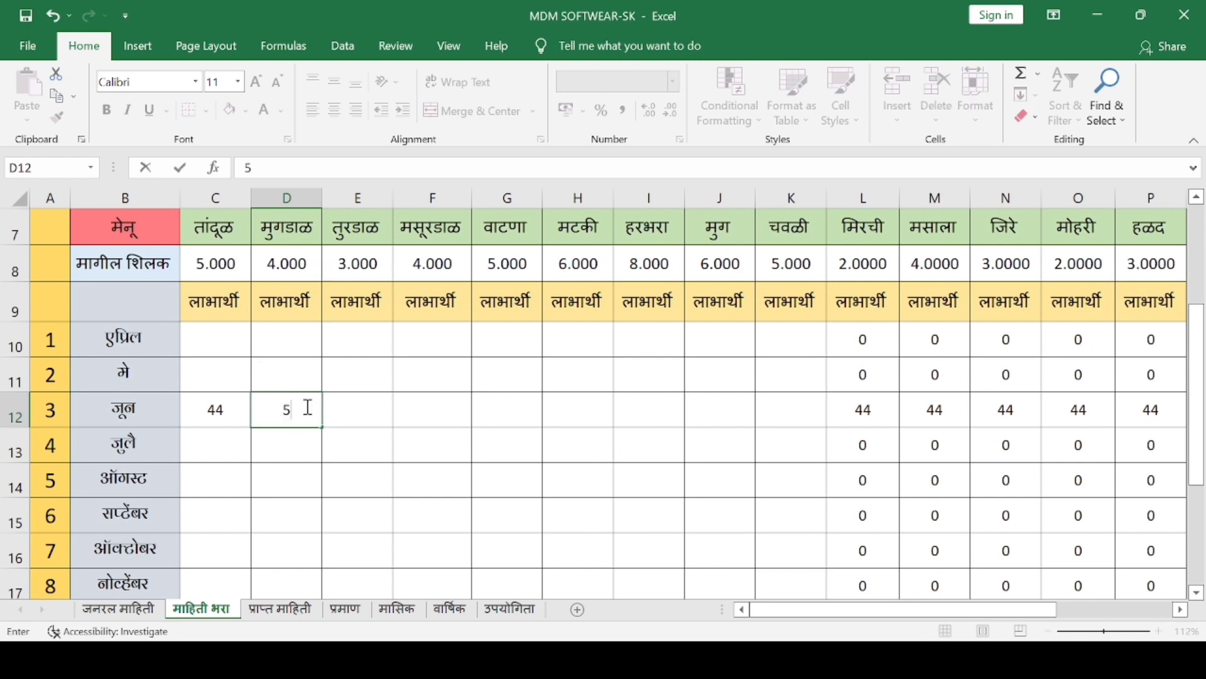
click(355, 410)
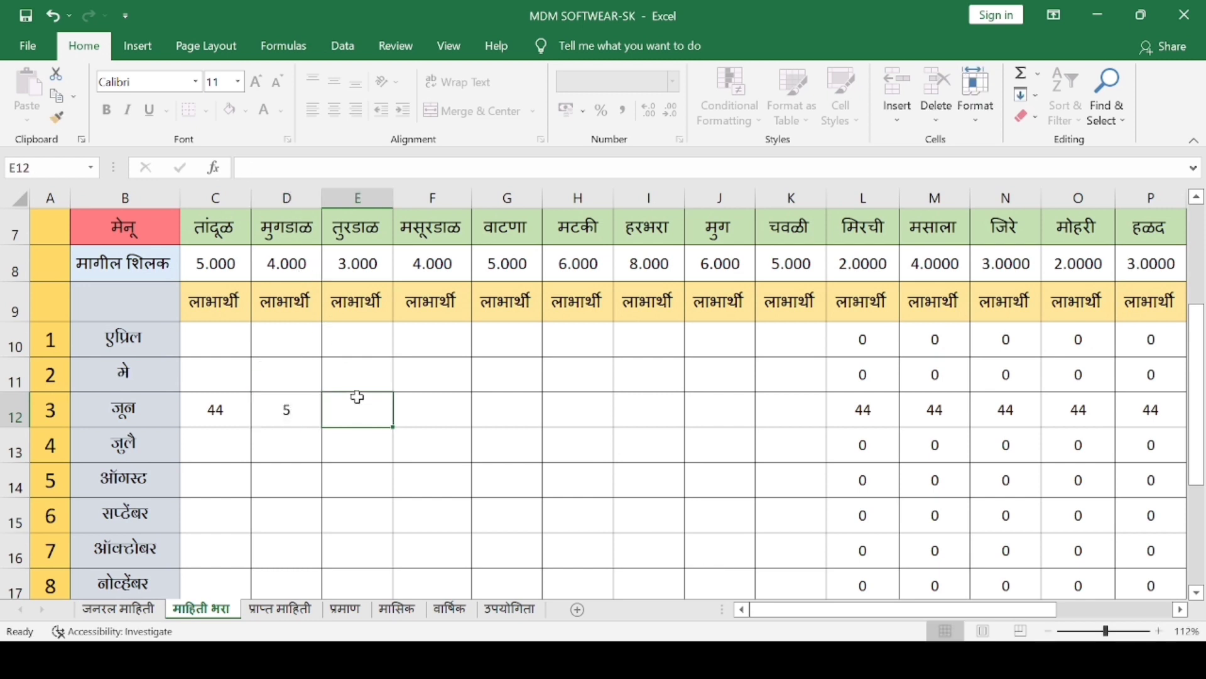
text(5)
key(Tab)
text(6)
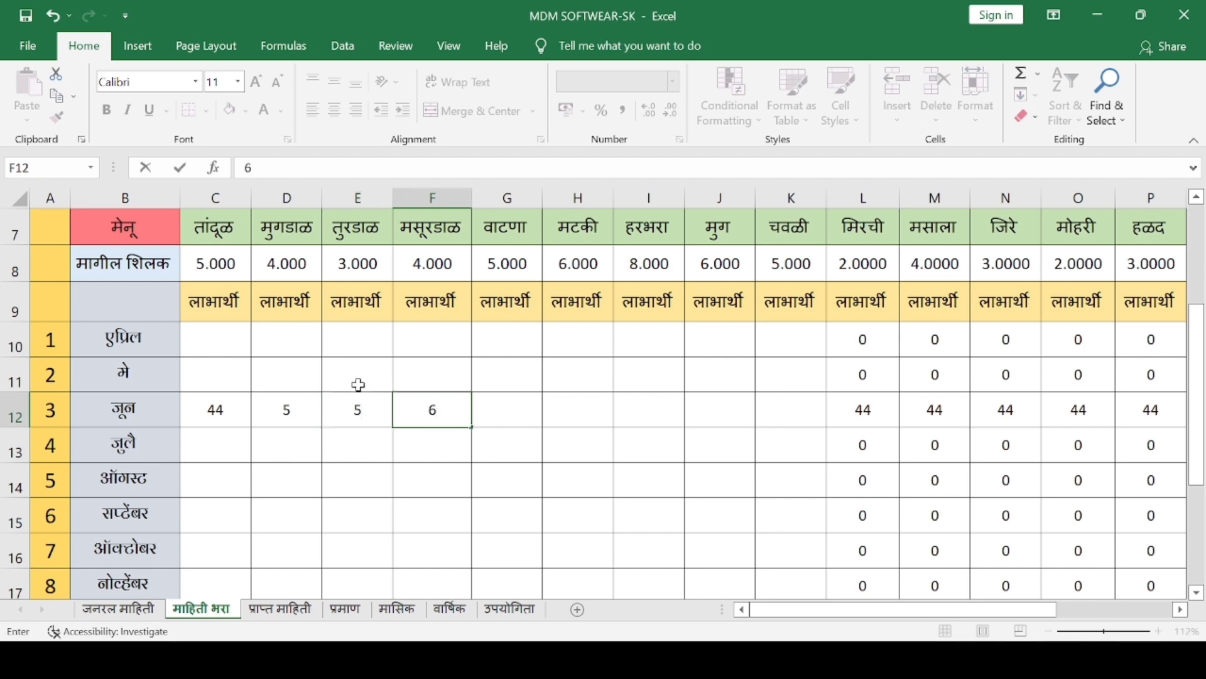
key(Tab)
key(Tab)
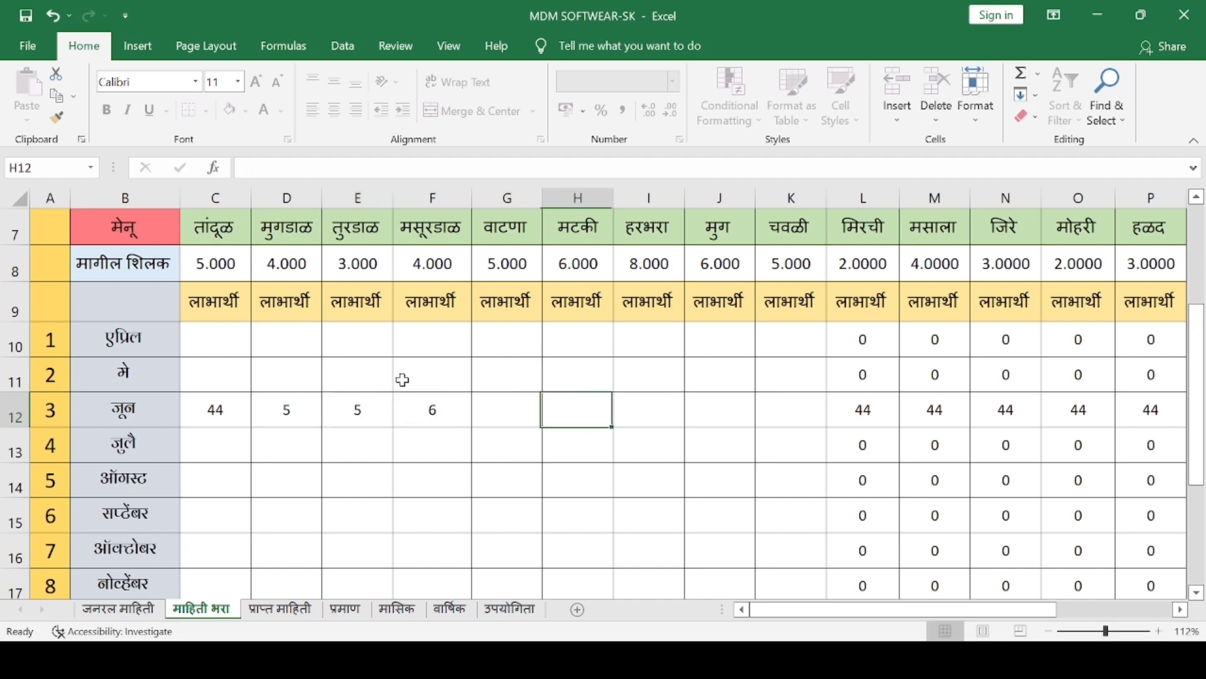
- Enter June counts 1, 5, 3, 6 and 9 for वाटणा through चवळी
key(Left)
text(1)
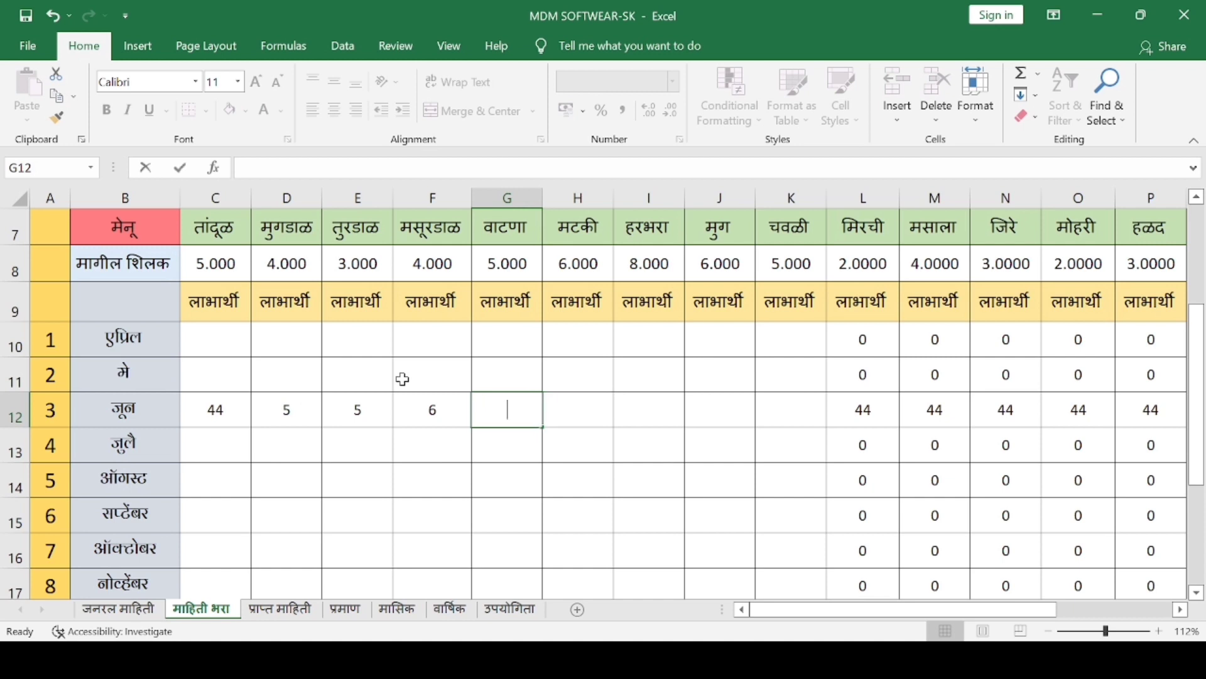
key(Tab)
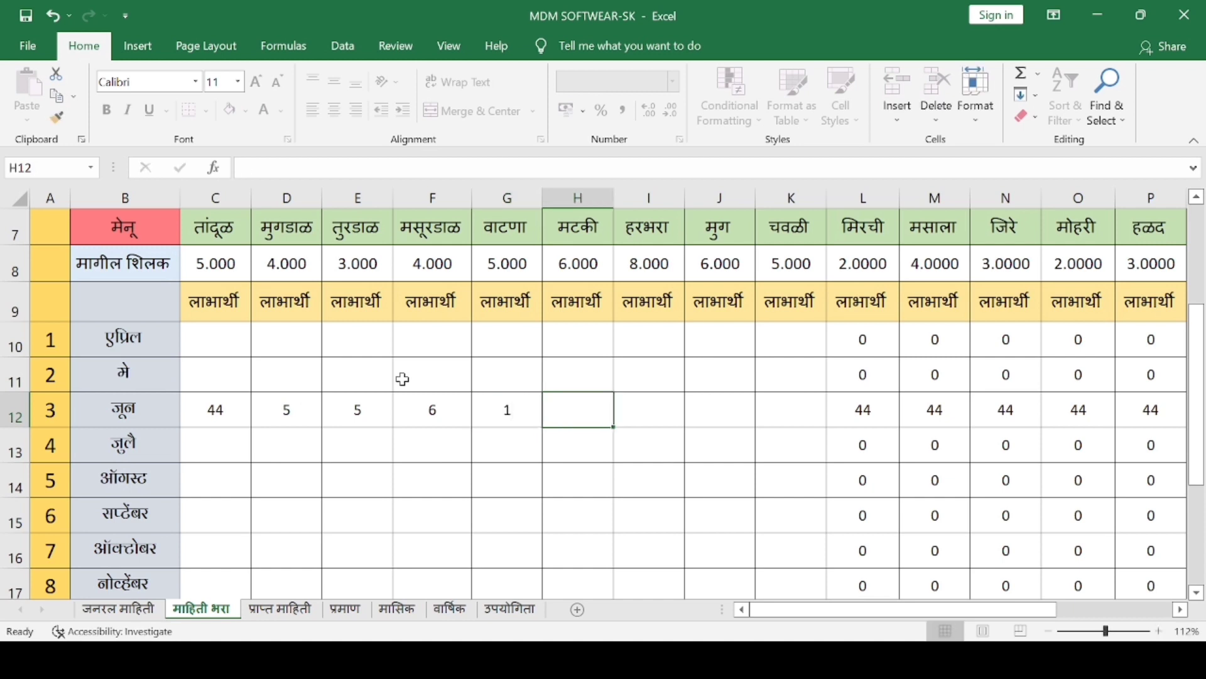
text(5)
key(Tab)
text(3)
key(Tab)
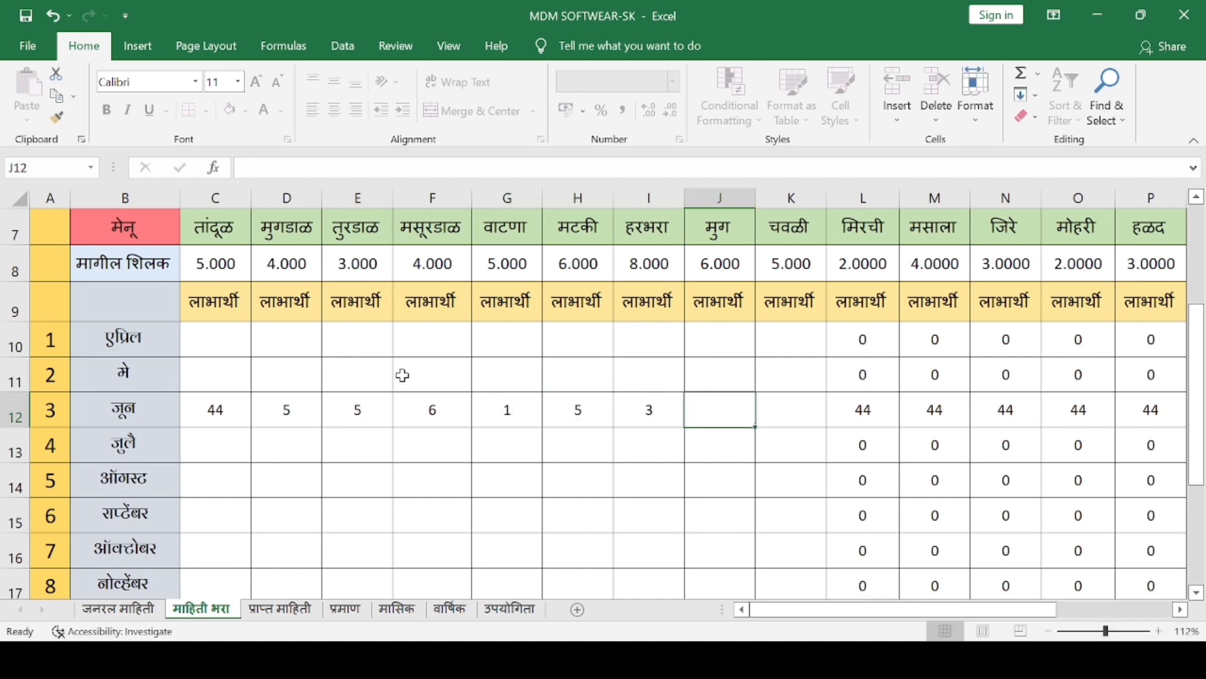
text(6)
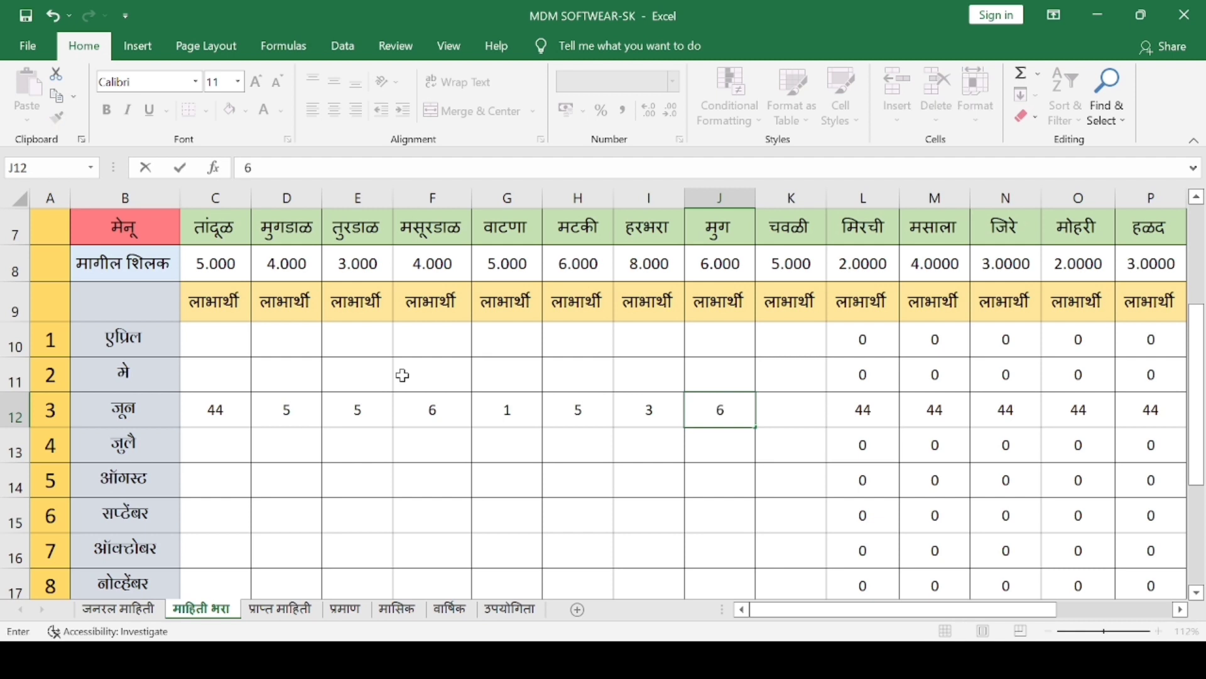
key(Tab)
text(9)
key(Tab)
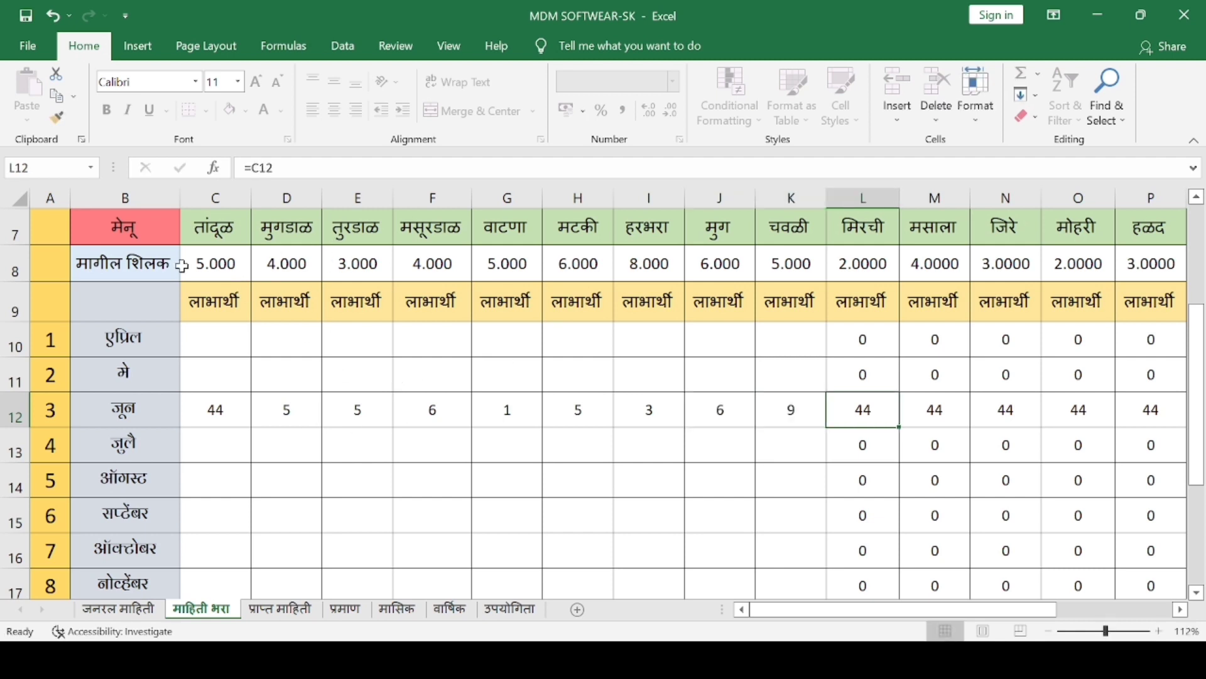
scroll(624, 355, up, 2)
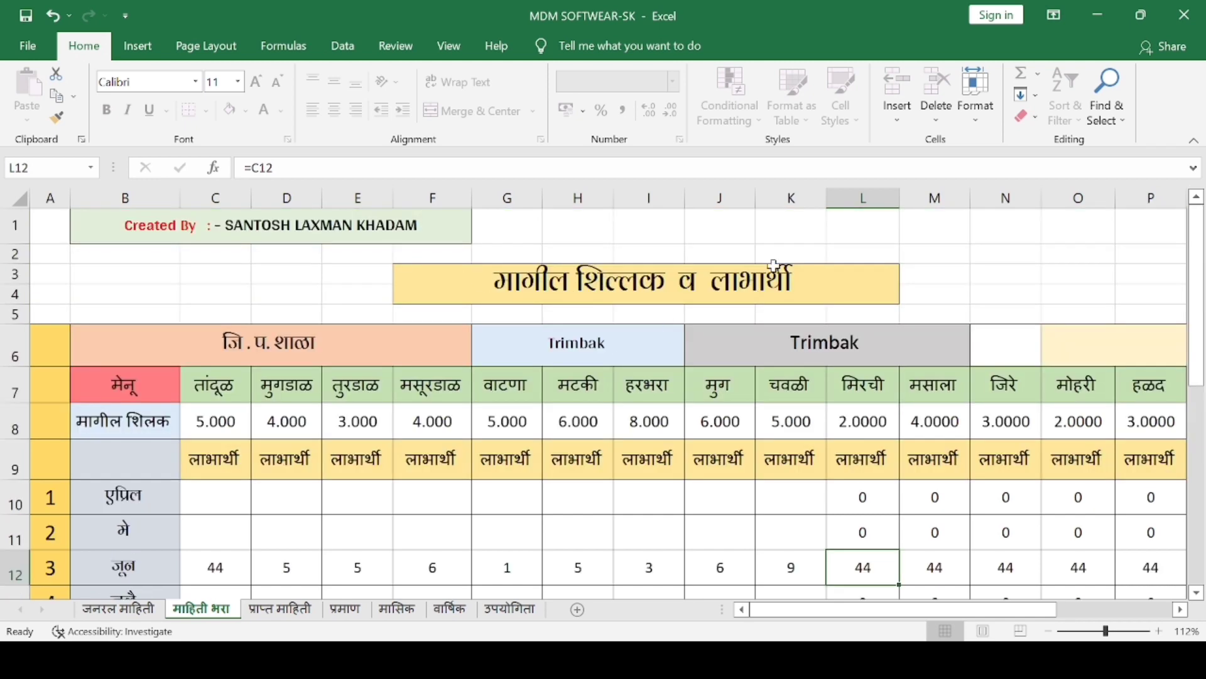
scroll(419, 519, down, 1)
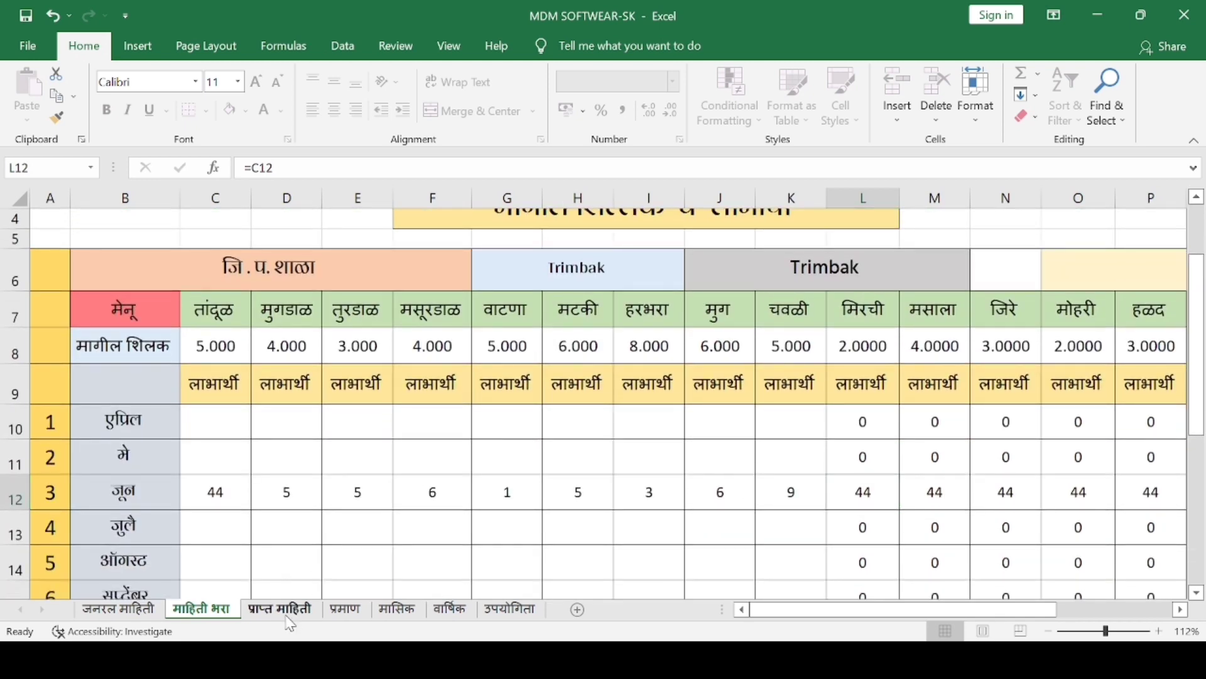
- On the प्राप्त माहिती sheet, enter June quantities 50, 5, 6, 3, 8, 6, 2, 3 for तांदूळ through मुग
click(304, 597)
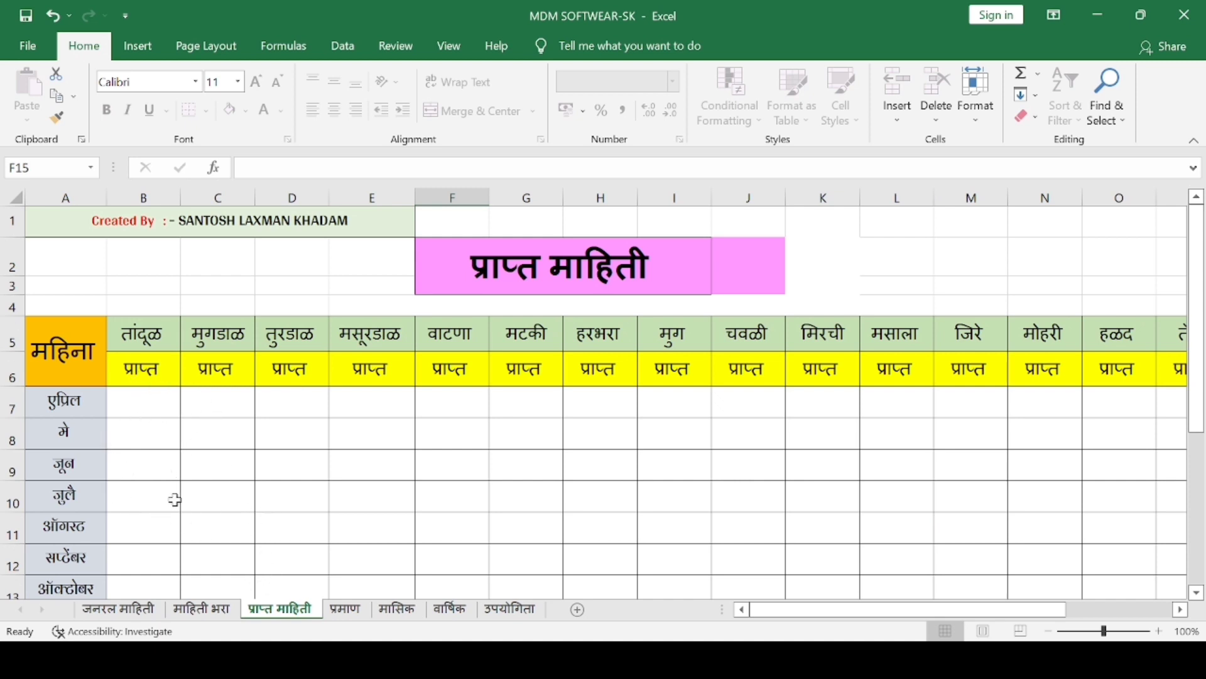
click(201, 608)
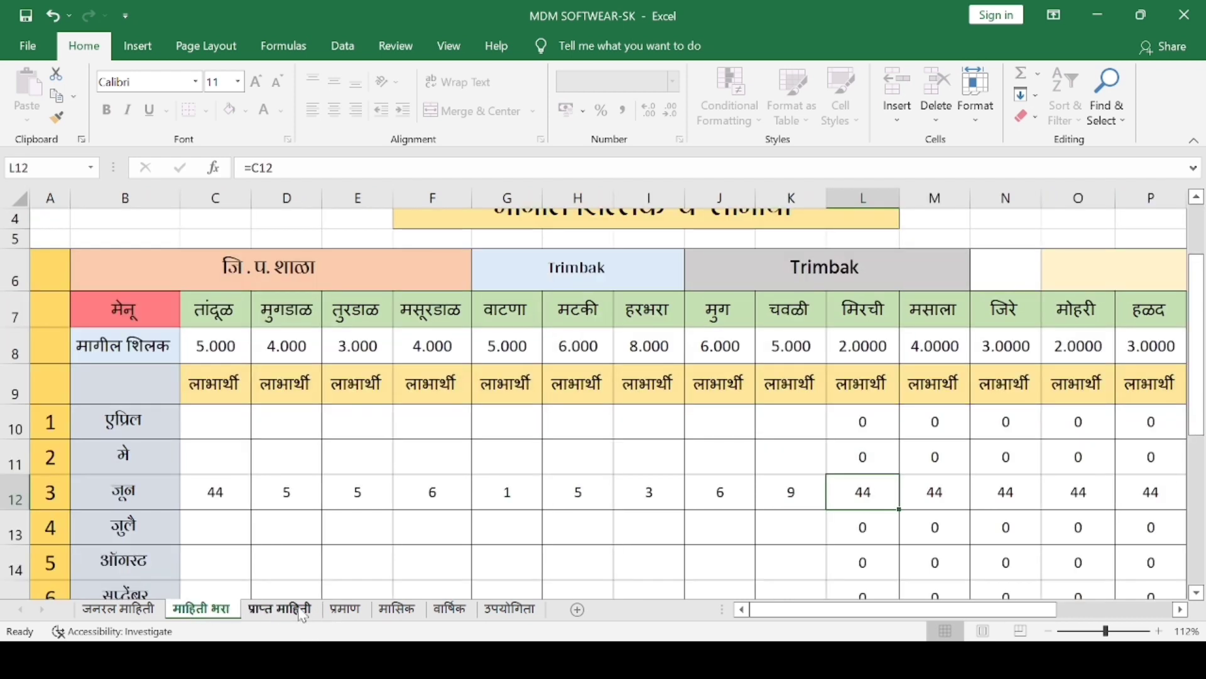
click(294, 610)
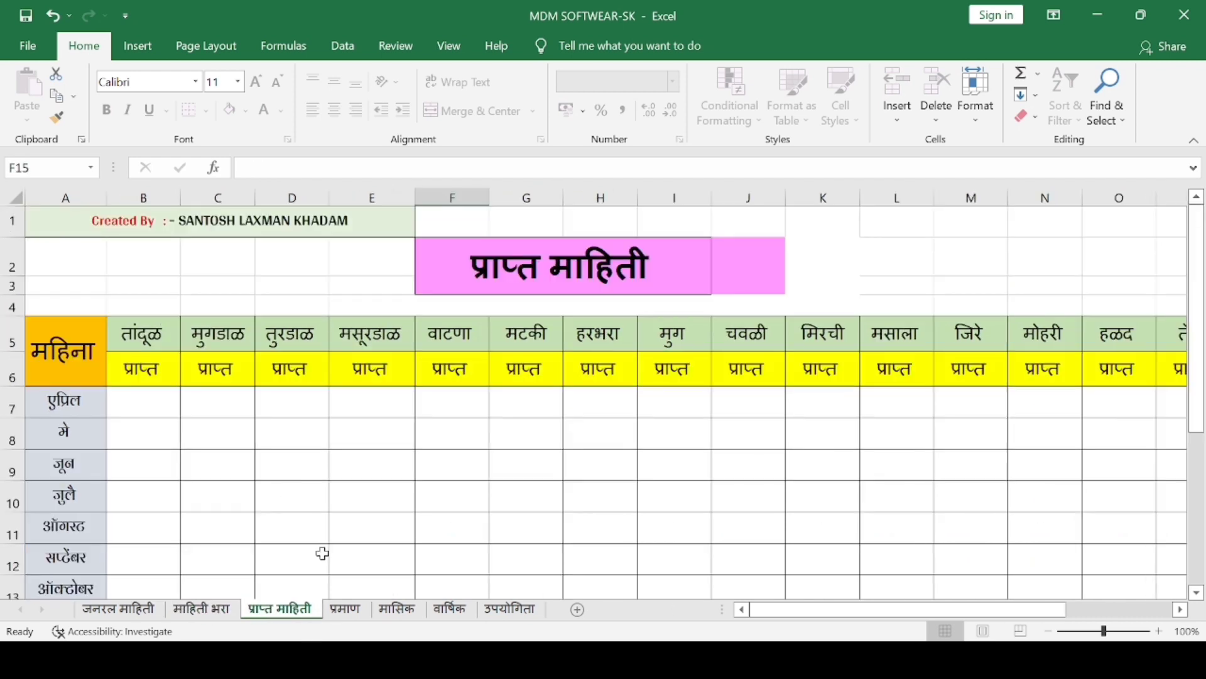
click(132, 468)
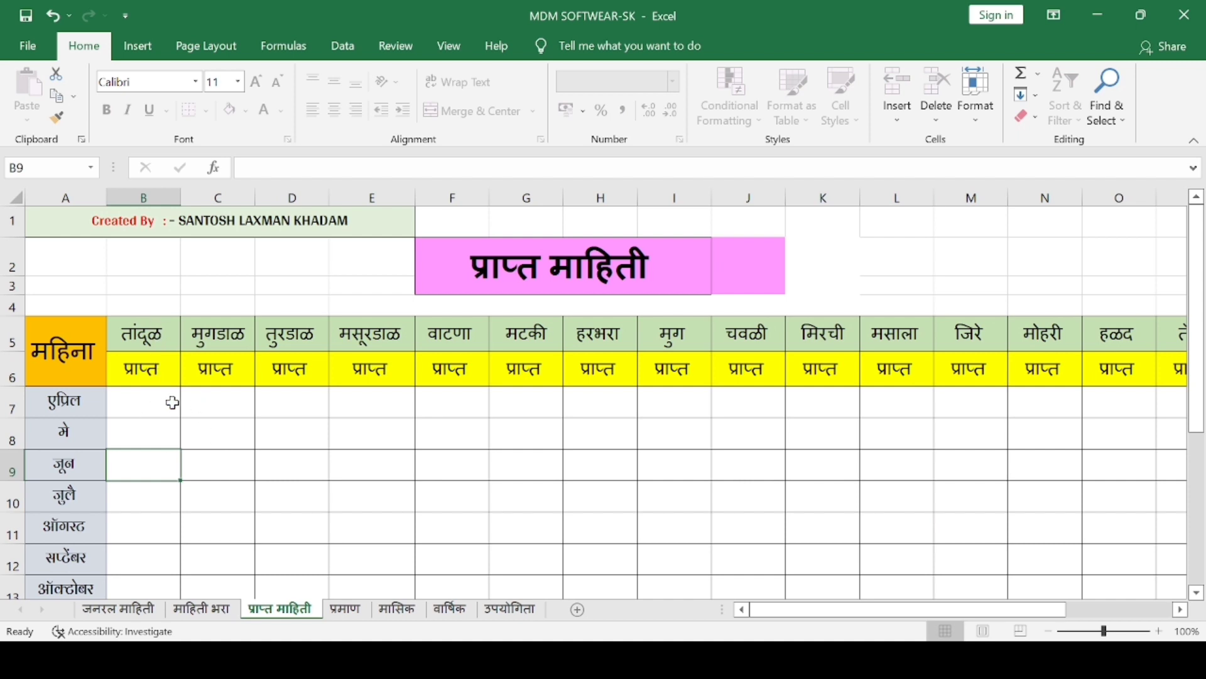
text(50)
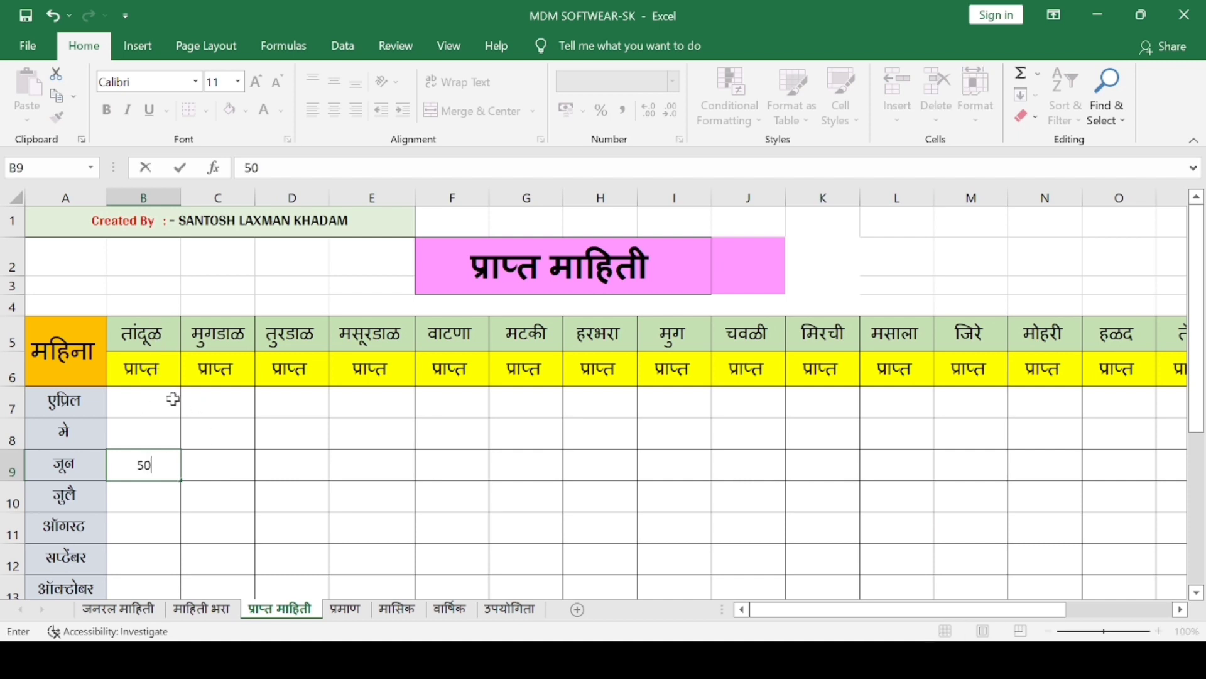
key(Tab)
text(5)
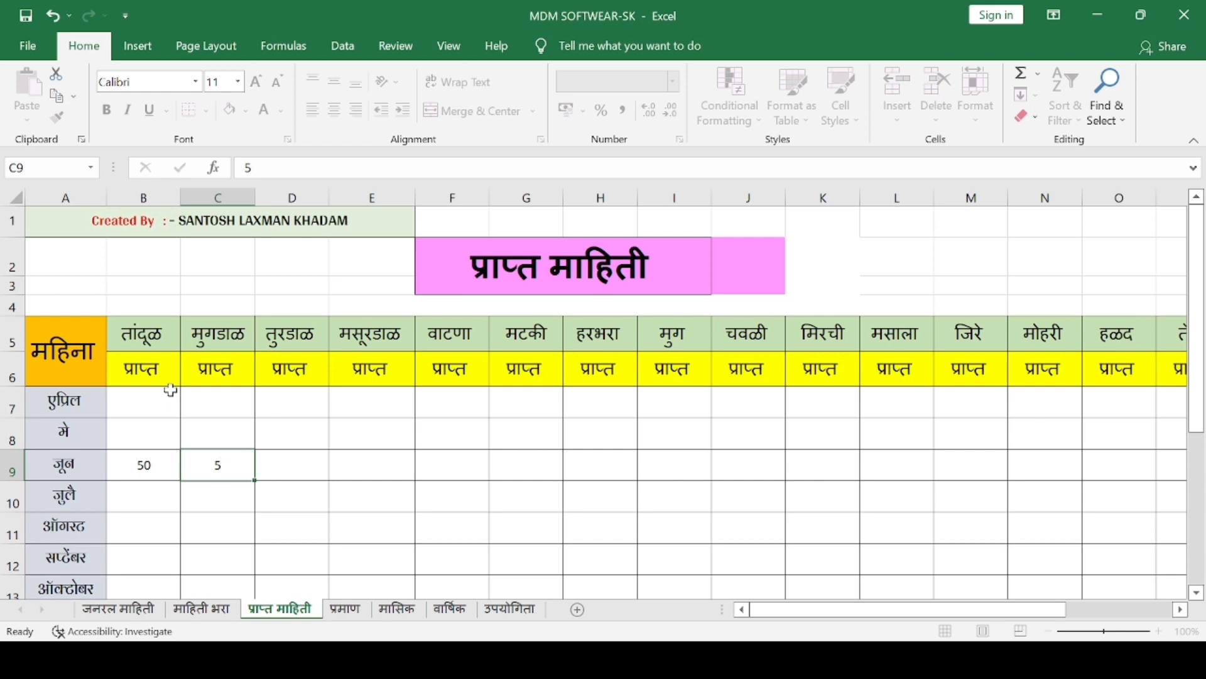
key(Tab)
text(6)
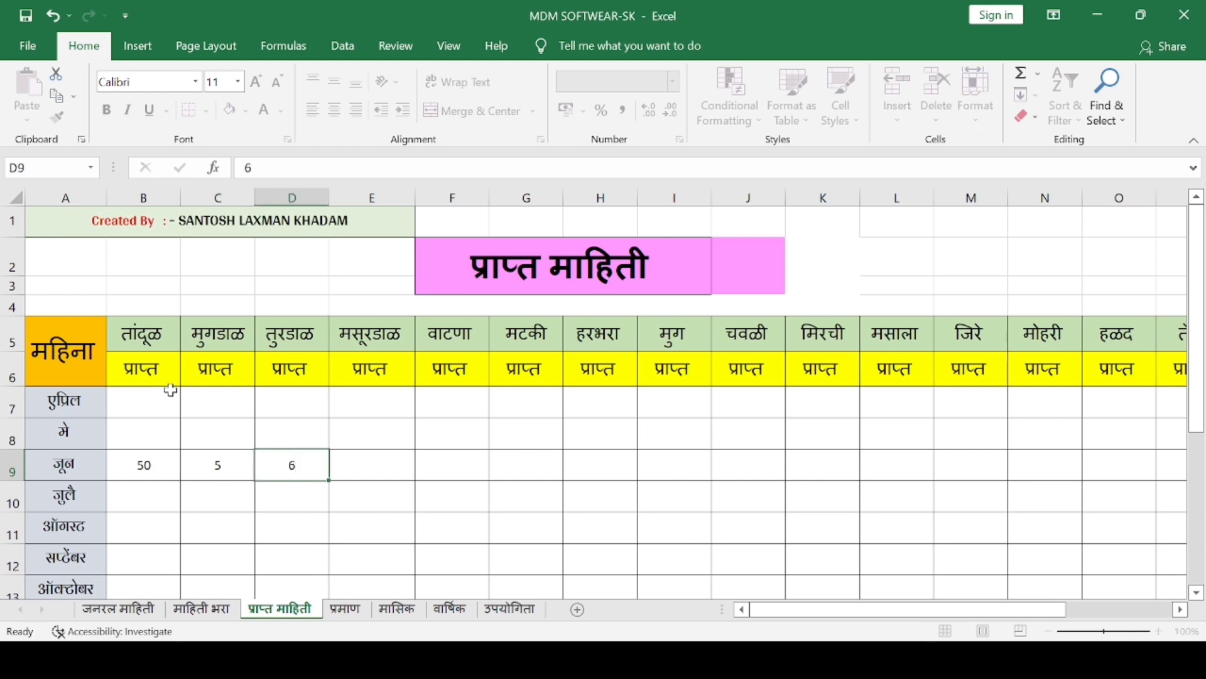
key(Tab)
text(3)
key(Tab)
text(8)
key(Tab)
text(6)
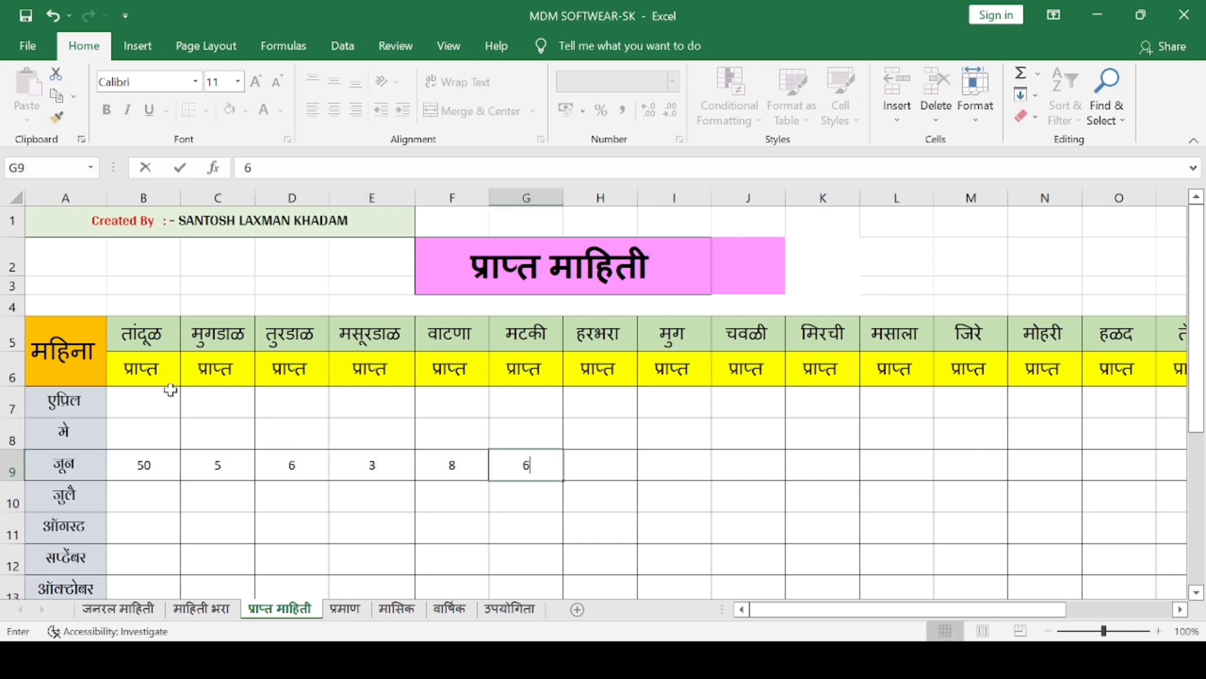
key(Tab)
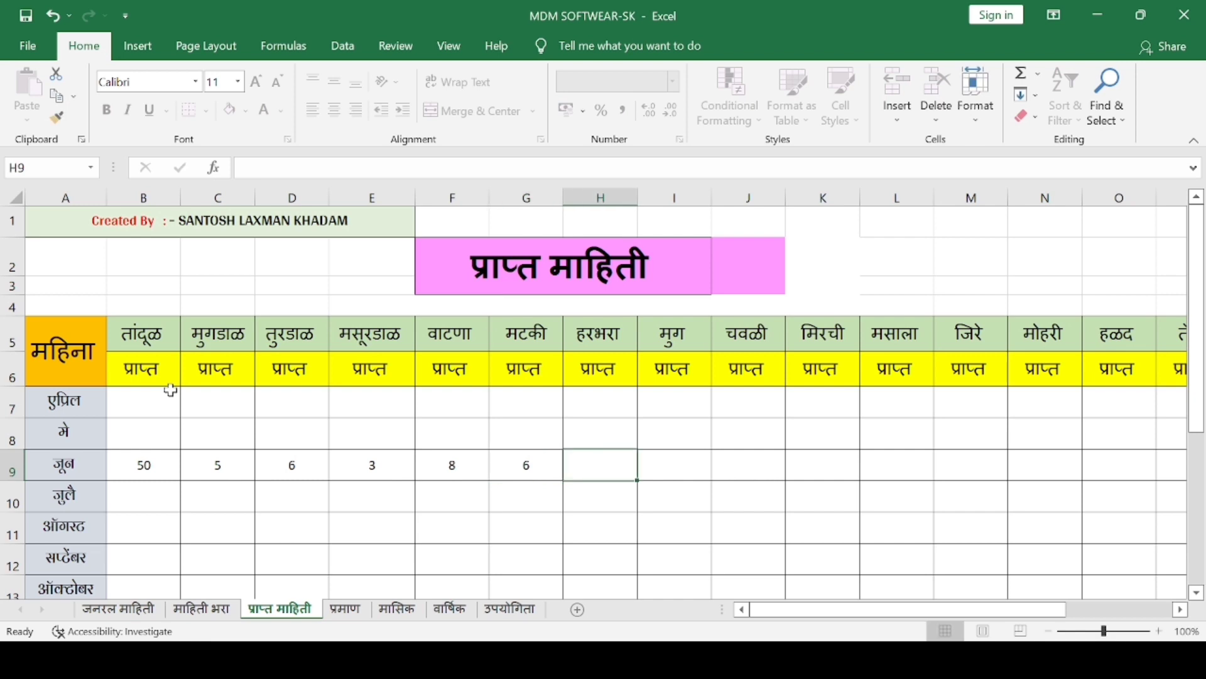
text(2)
key(Tab)
text(3)
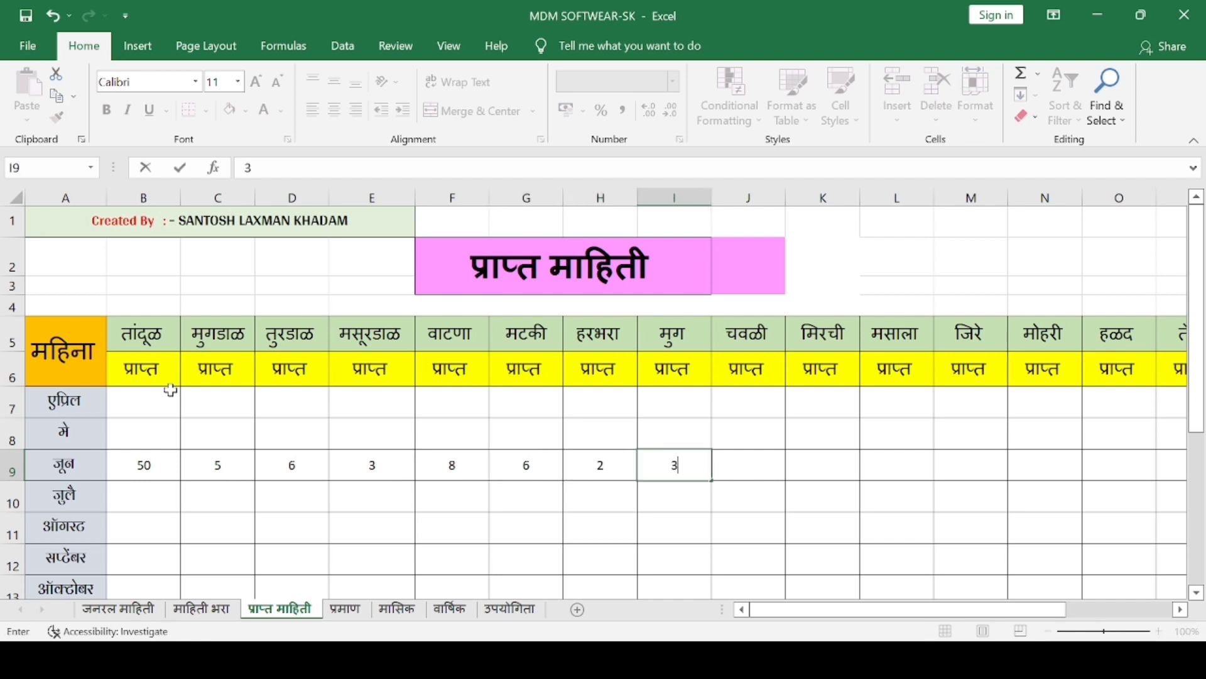
key(Tab)
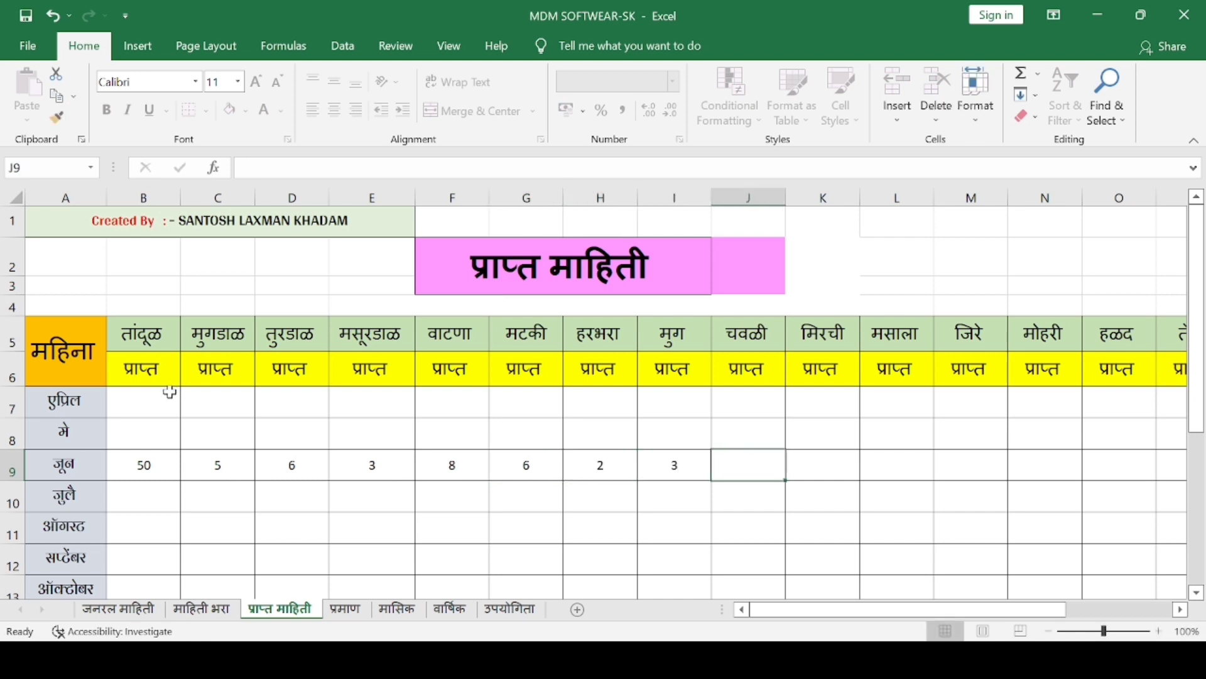
- Skip चवळी and enter June quantities for the remaining items, including तेल 63 and हळद 4
key(Tab)
text(4)
key(Tab)
text(5	4)
key(Tab)
text(6)
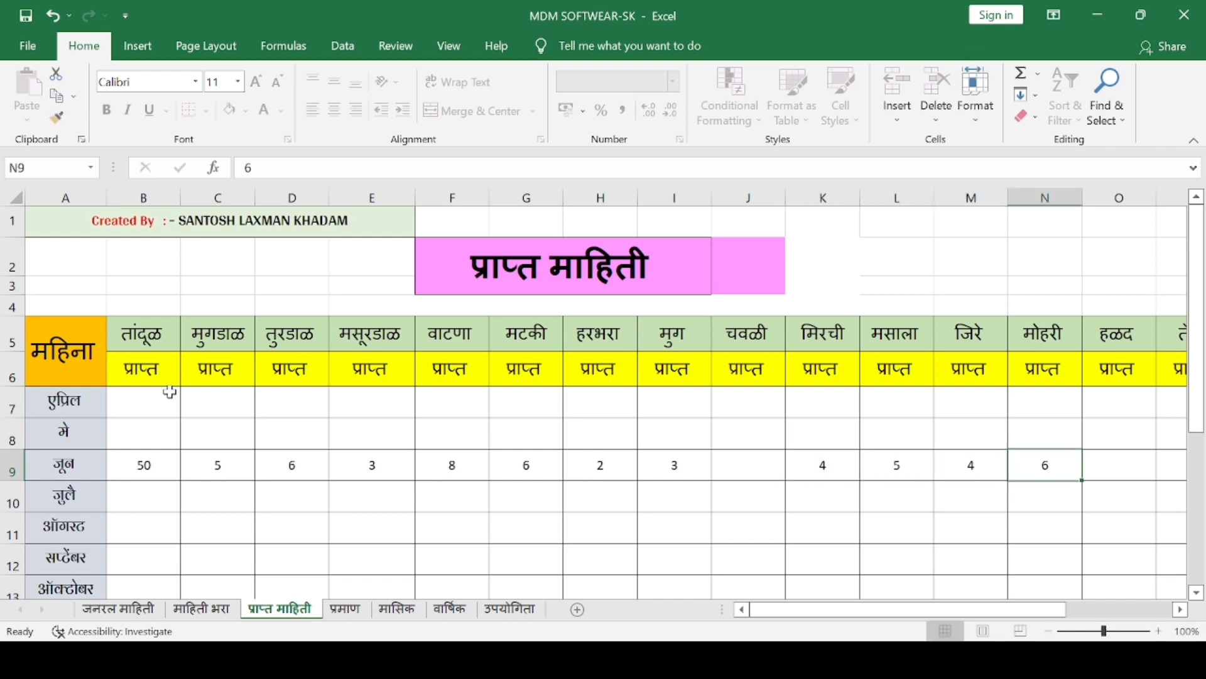
key(Tab)
text(4)
key(Tab)
text(63)
key(Tab)
text(6)
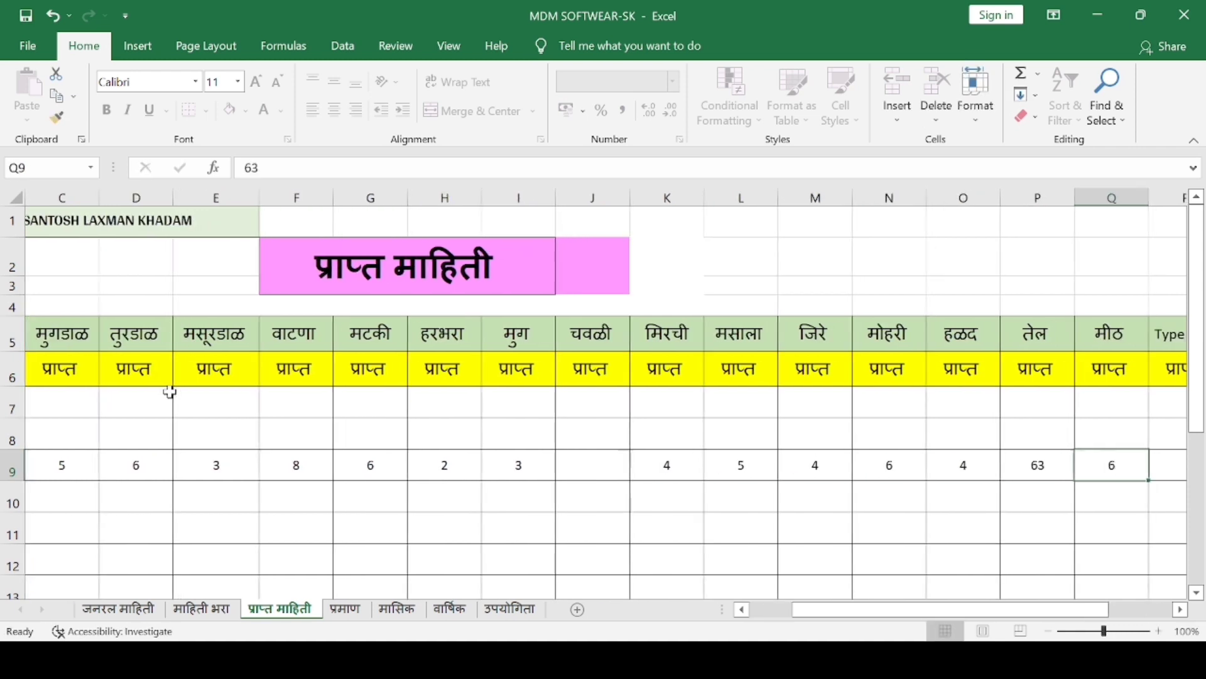
key(Tab)
text(4)
key(Tab)
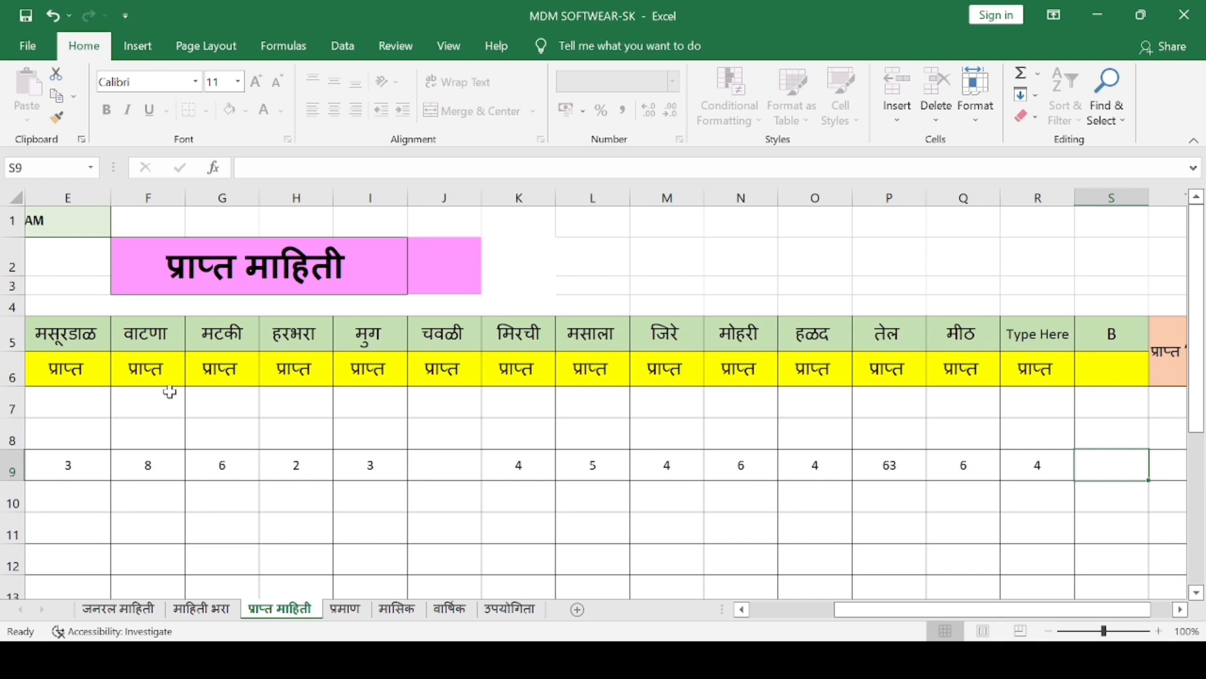
- Fill the skipped June चवळी cell with 5
click(440, 465)
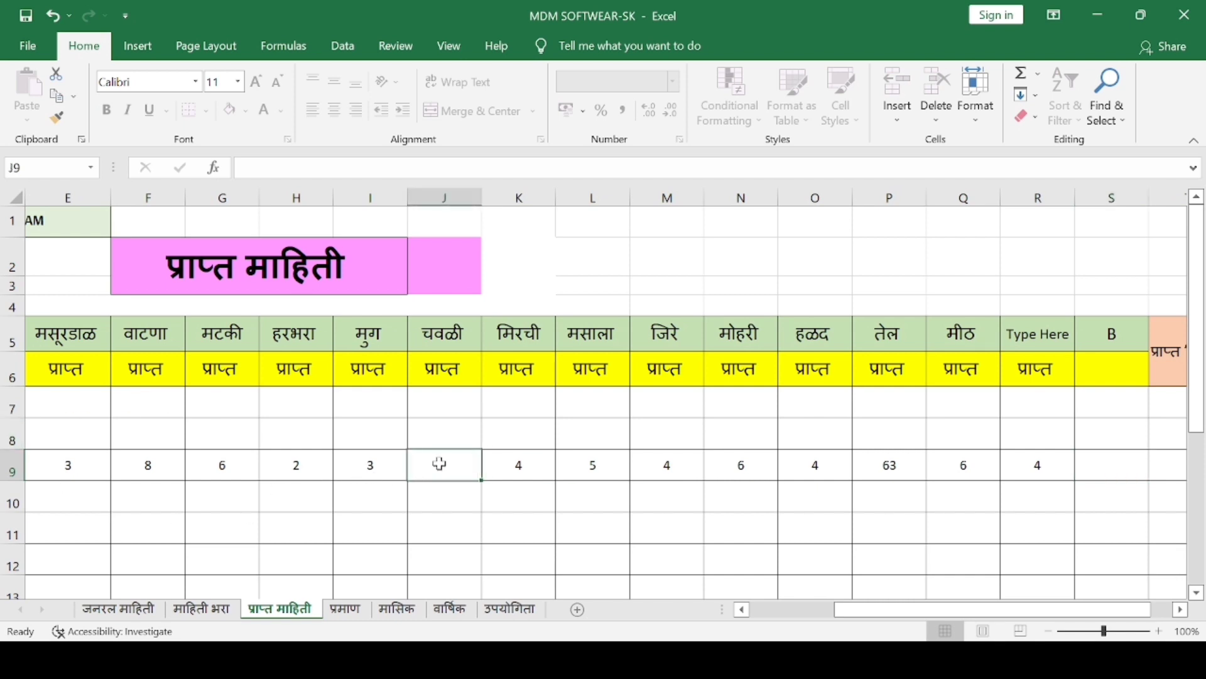
text(5)
click(530, 493)
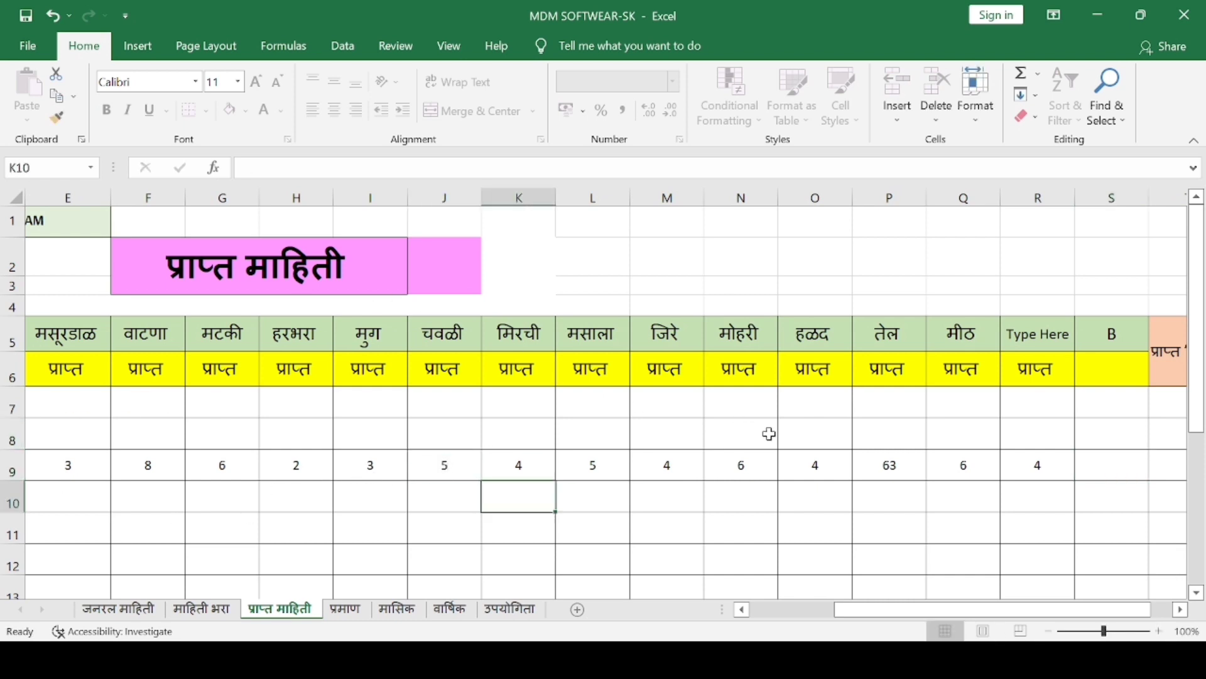
drag(869, 611, 607, 609)
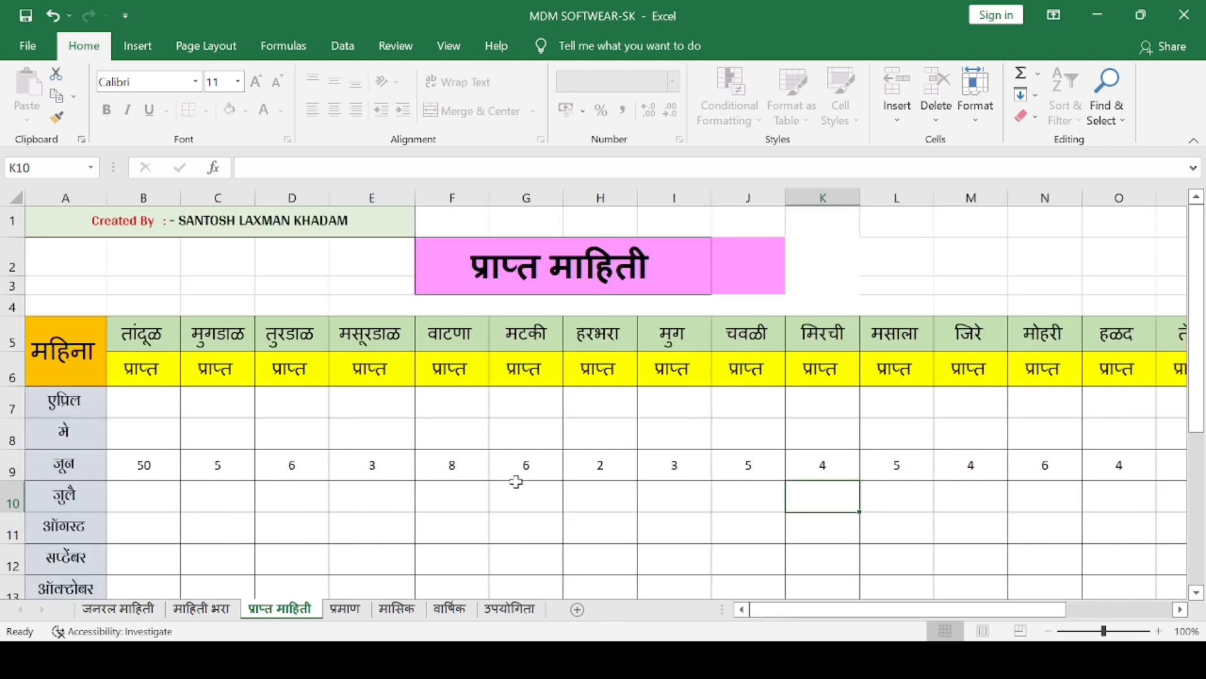
- Open the प्रमाण sheet and review April's तांदूळ, मुगडाळ and तुरडाळ quantities
click(345, 608)
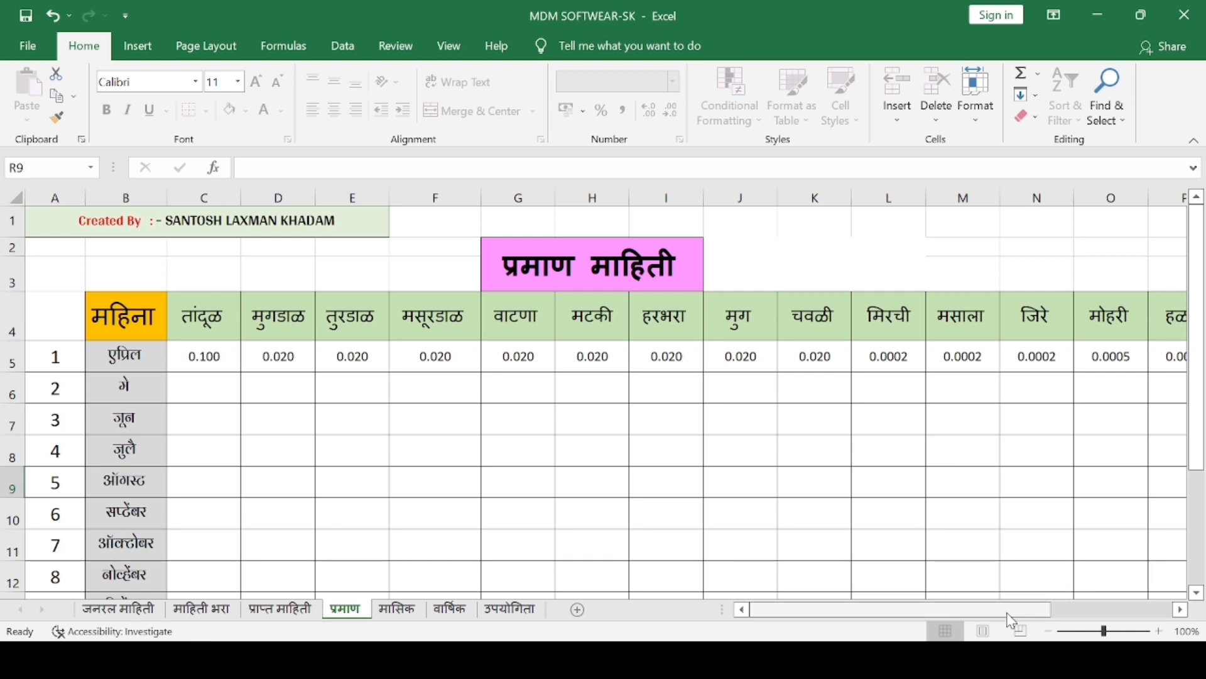
mouse_move(1037, 609)
mouse_down()
mouse_move(1136, 609)
mouse_move(936, 606)
mouse_up()
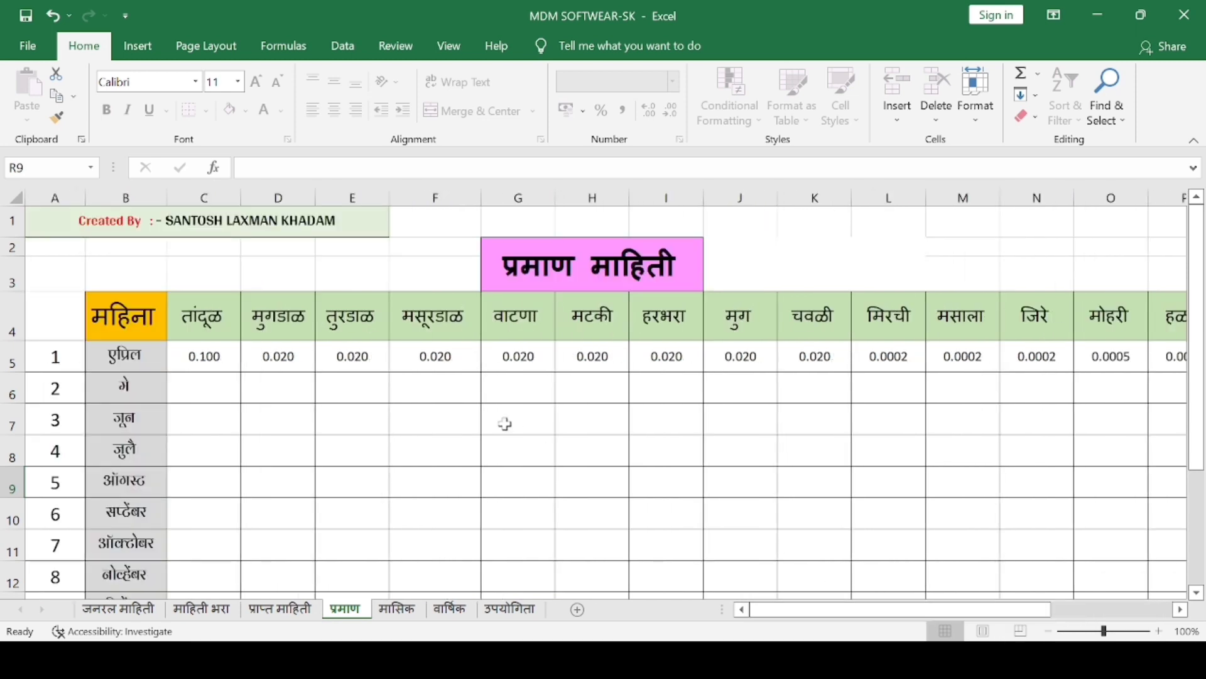
click(211, 357)
click(283, 358)
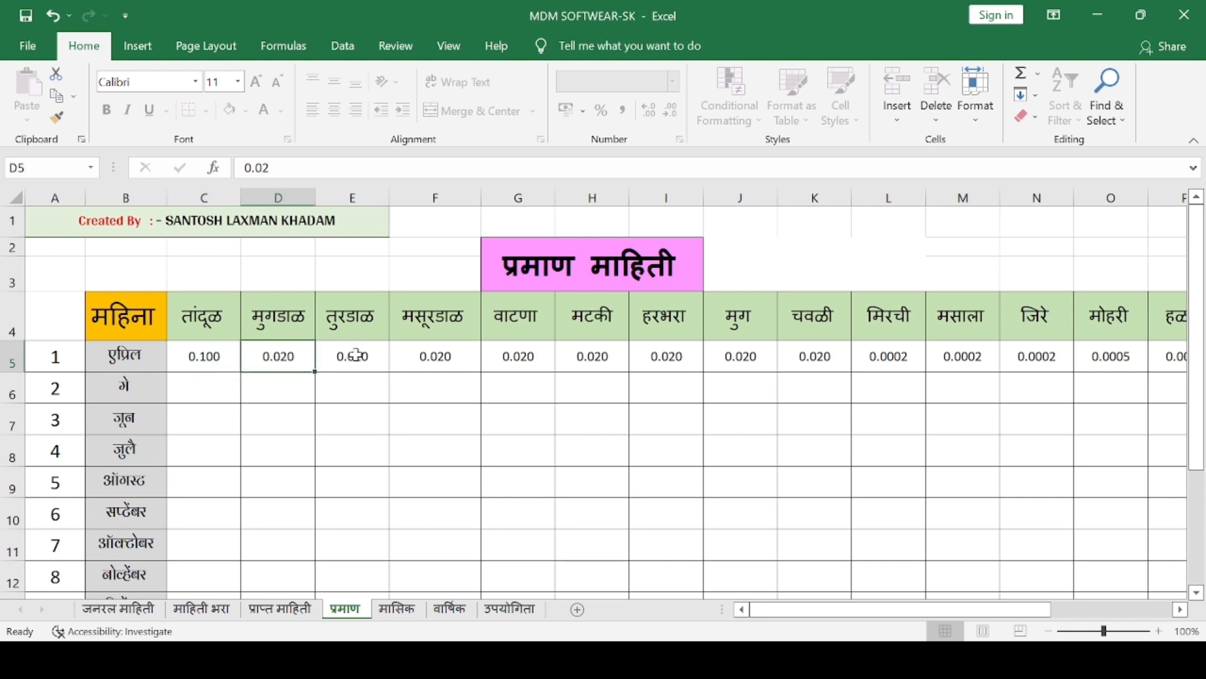
click(355, 356)
- Fill April's quantities in C5:R5 down through row 16 for every month
click(214, 359)
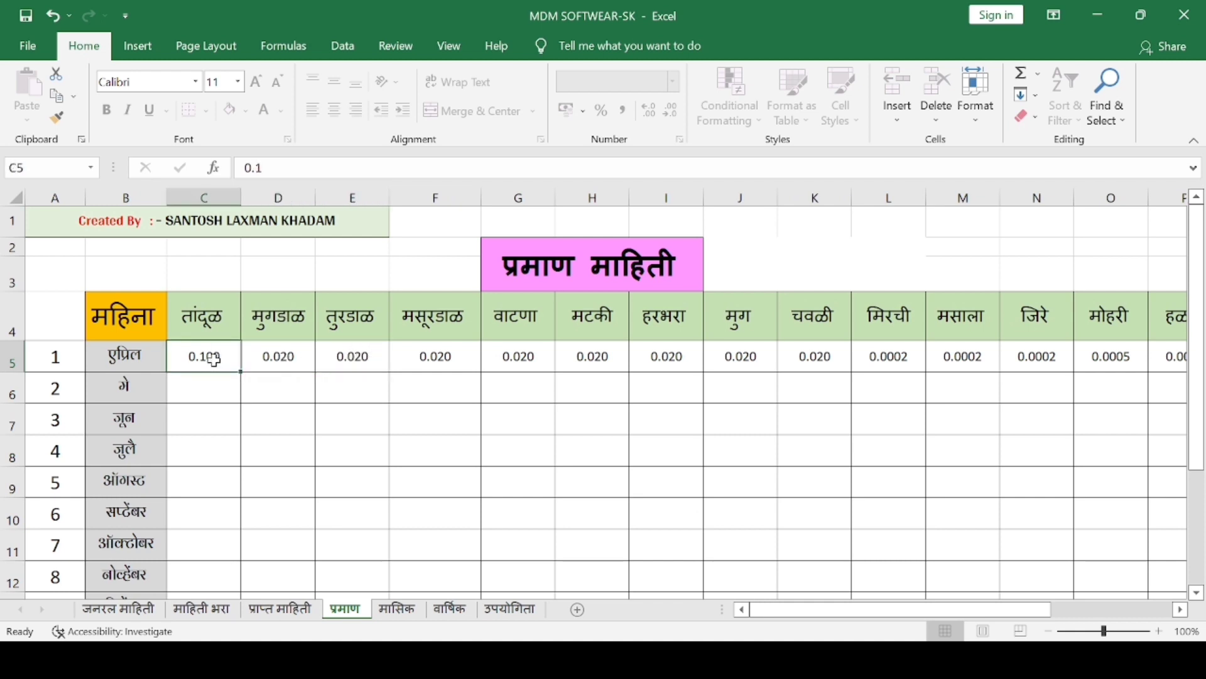
drag(214, 358, 1200, 363)
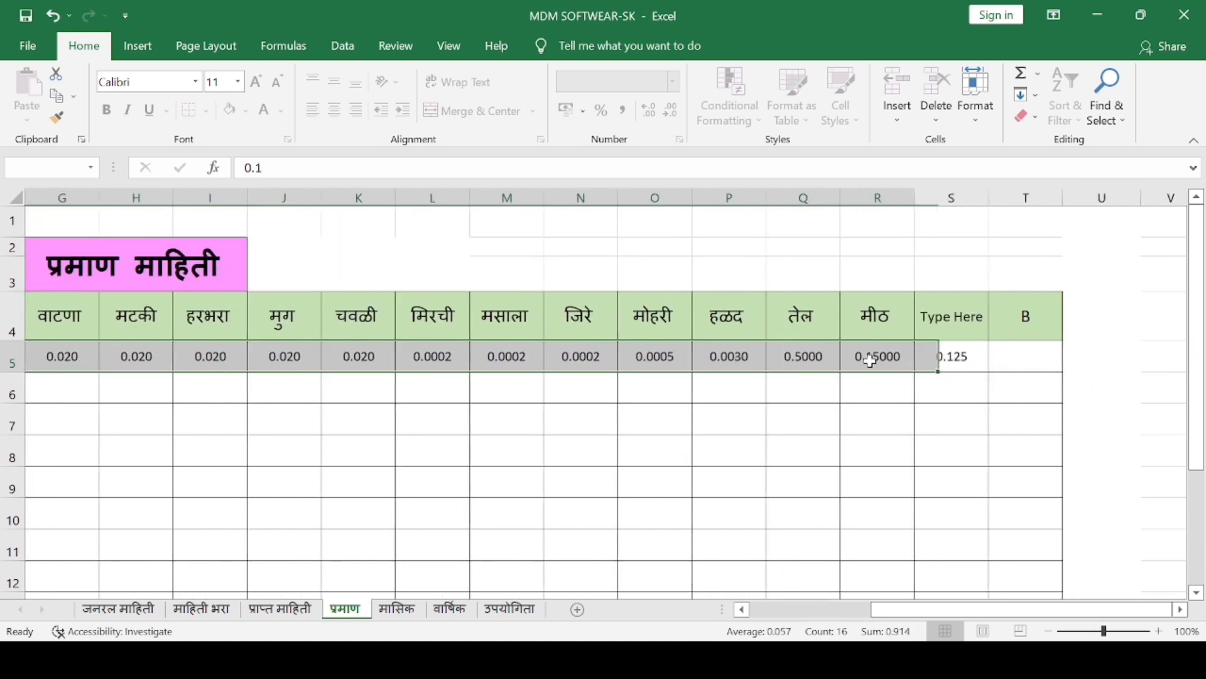
mouse_move(1200, 363)
mouse_down()
mouse_move(870, 360)
mouse_move(911, 365)
mouse_up()
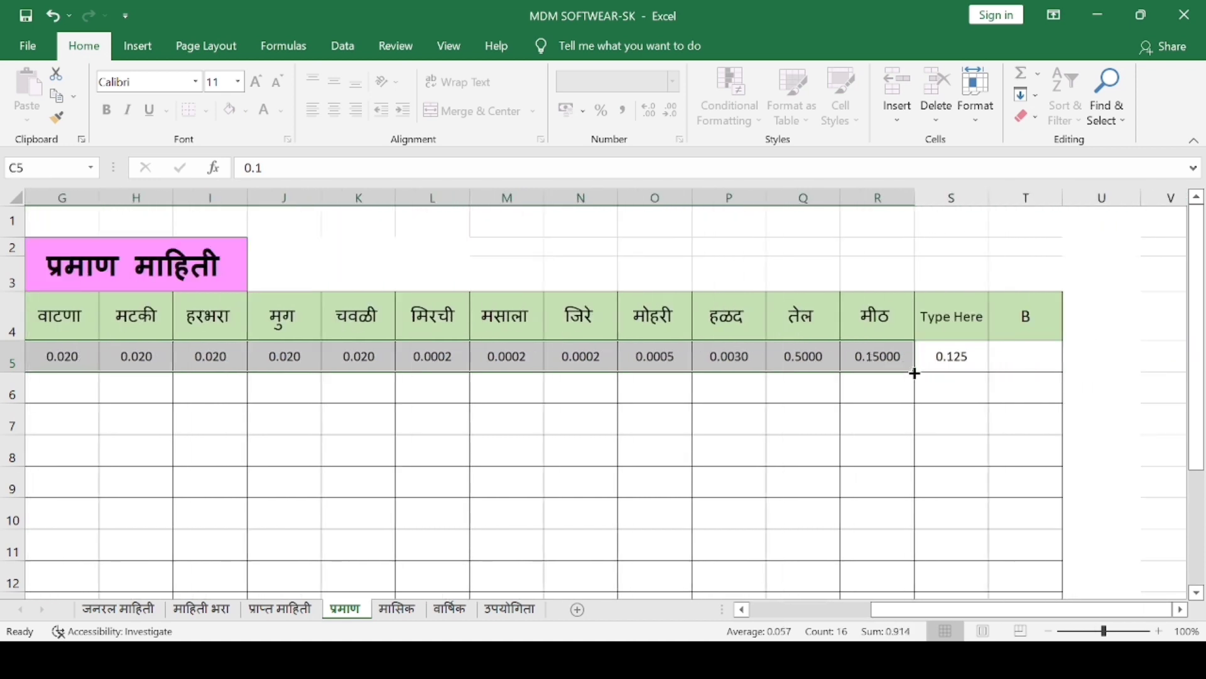
mouse_move(915, 373)
mouse_down()
mouse_move(912, 590)
mouse_move(905, 519)
mouse_up()
click(1024, 464)
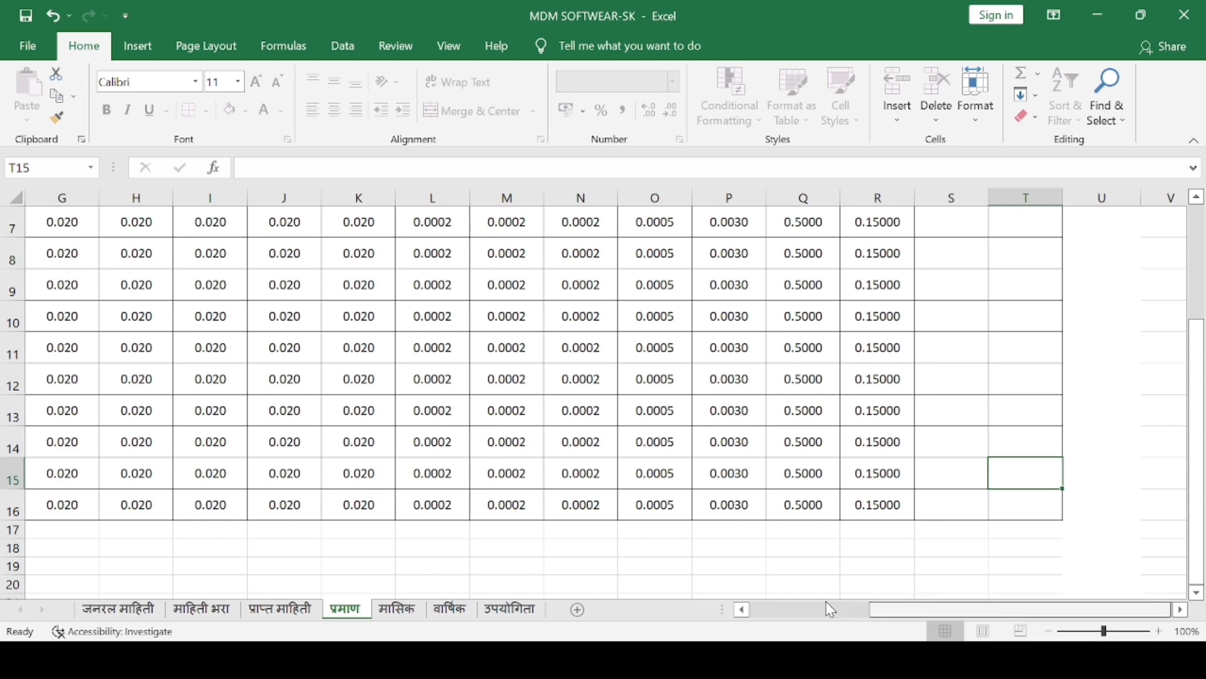
drag(1003, 608, 752, 585)
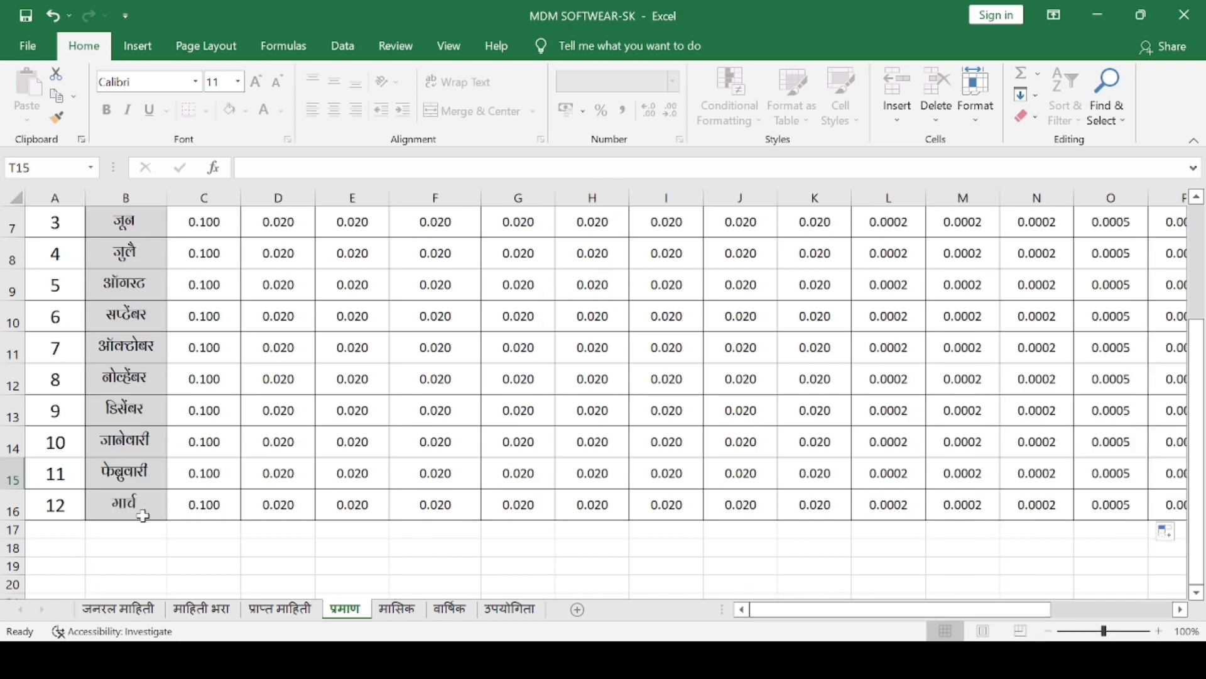
scroll(232, 310, up, 2)
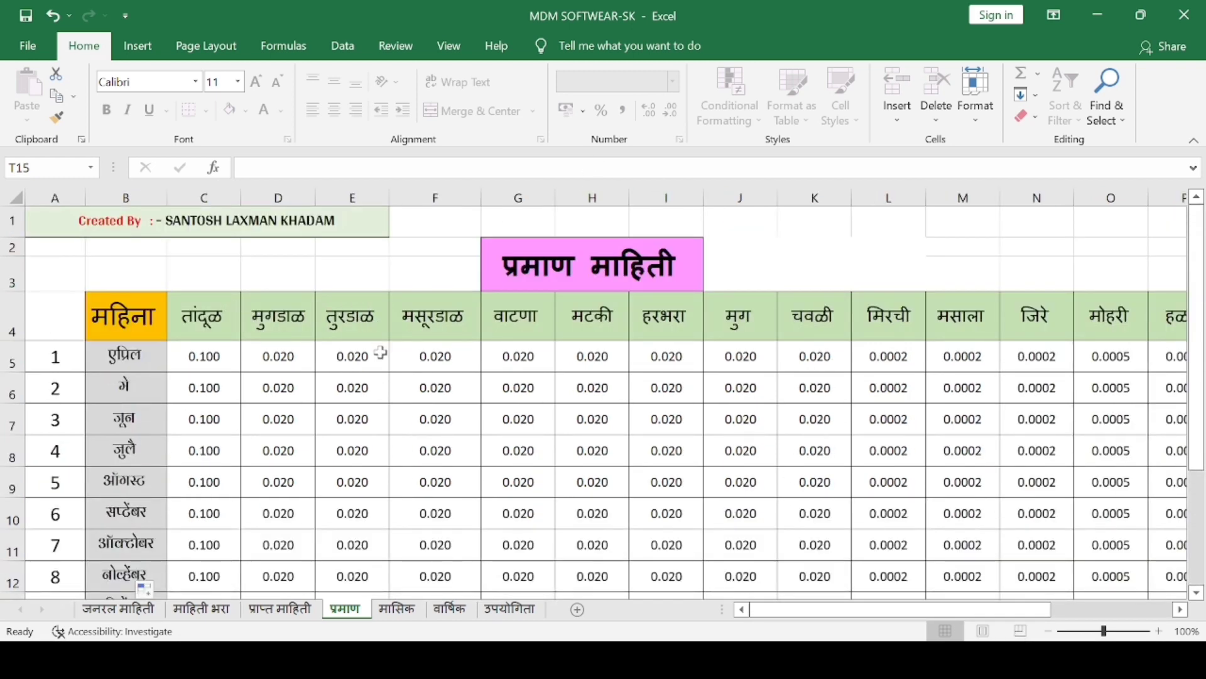
scroll(381, 353, down, 1)
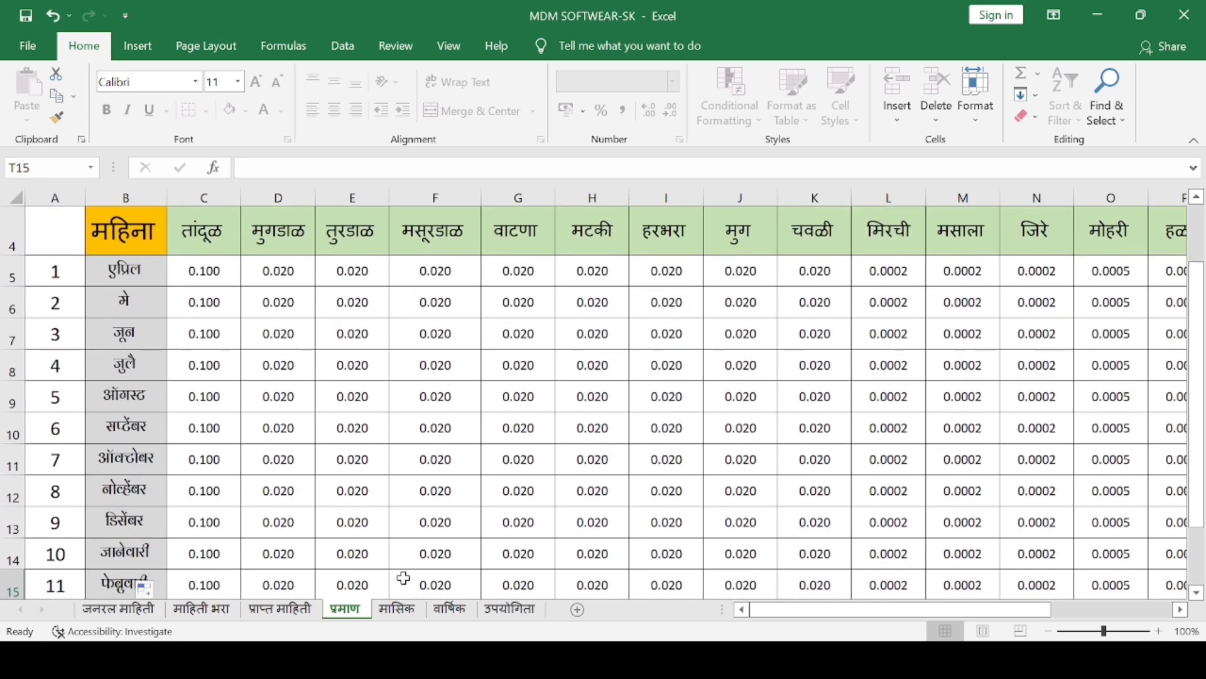
- On the मासिक report for जून, change the year in K6 from 2020 to 2023
click(400, 609)
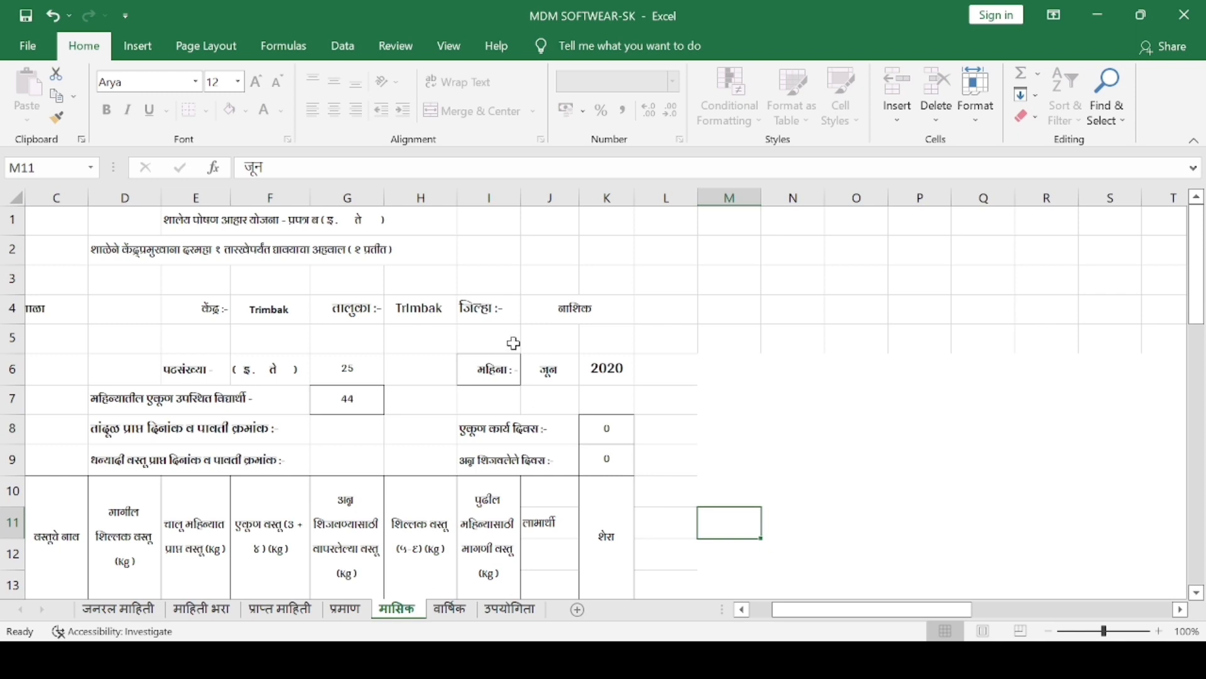
click(563, 373)
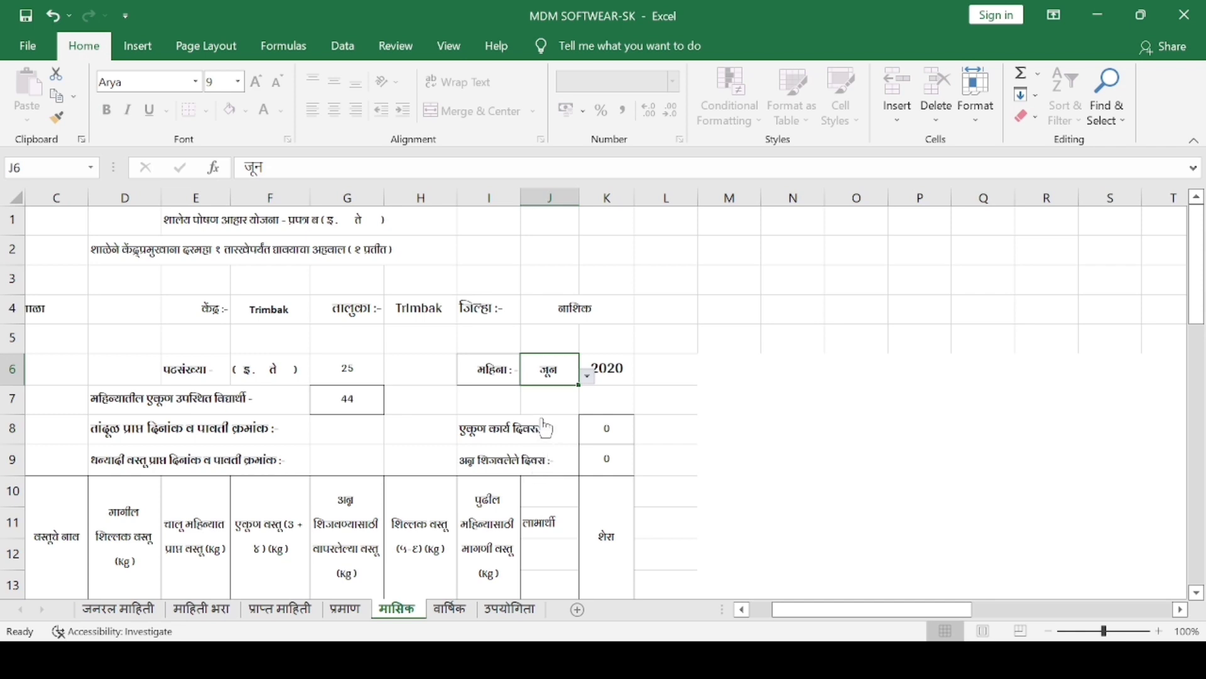
click(608, 377)
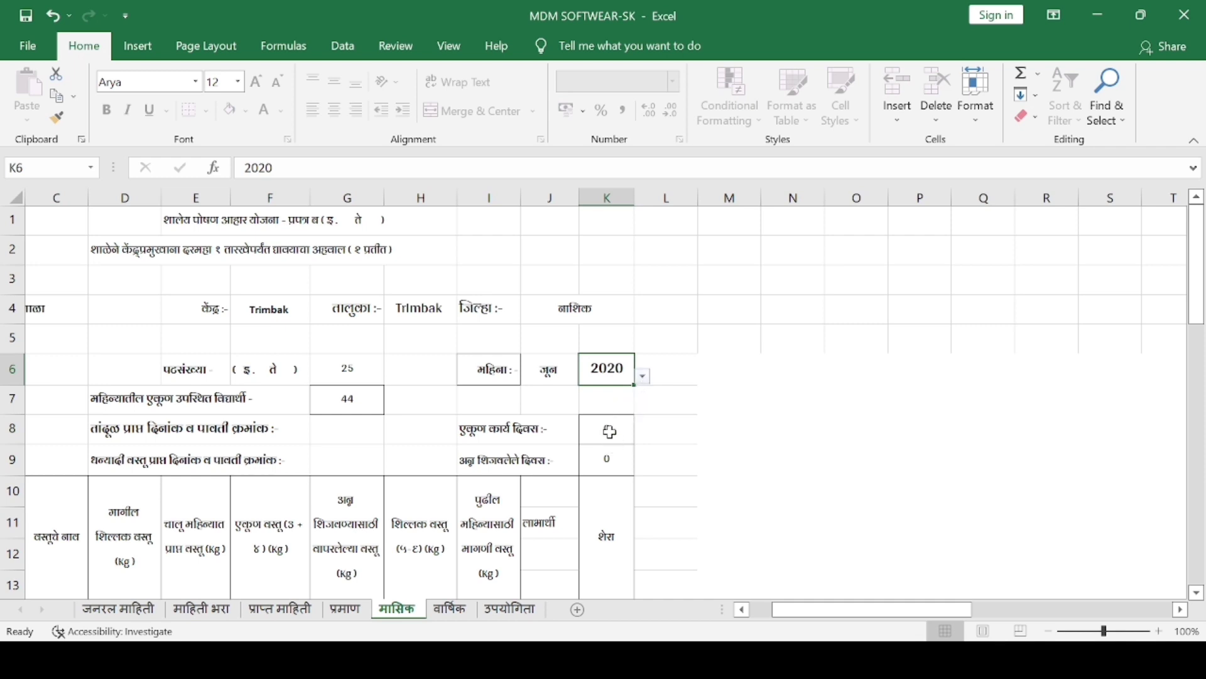
text(2023)
click(551, 402)
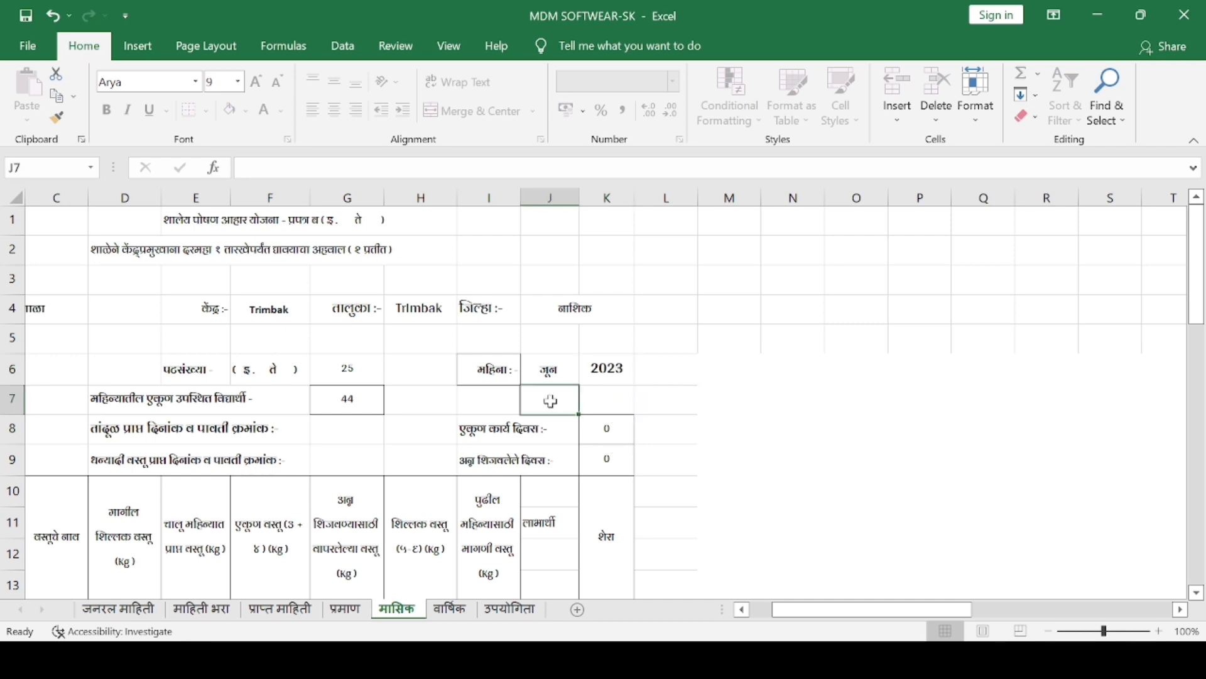
click(611, 396)
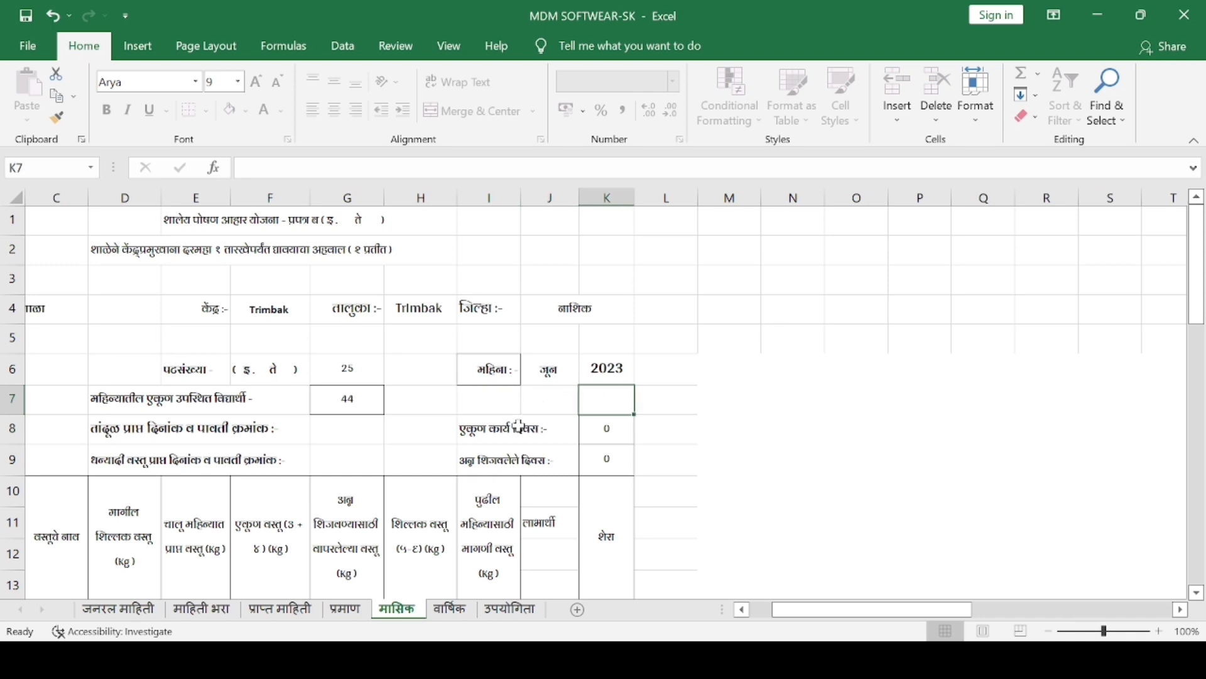
- Scroll through the मासिक report to review its figures, e.g. तांदूळ 55.000 total, 50.600 balance
scroll(458, 437, down, 1)
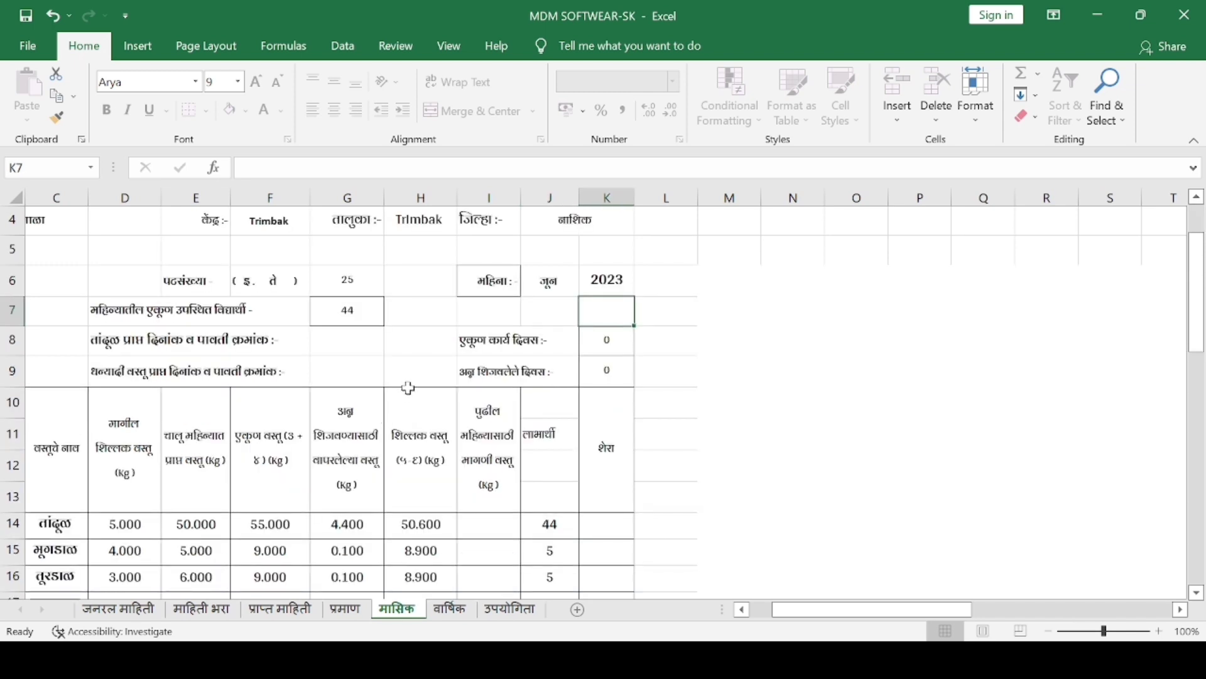
scroll(722, 606, down, 5)
scroll(727, 607, left, 2)
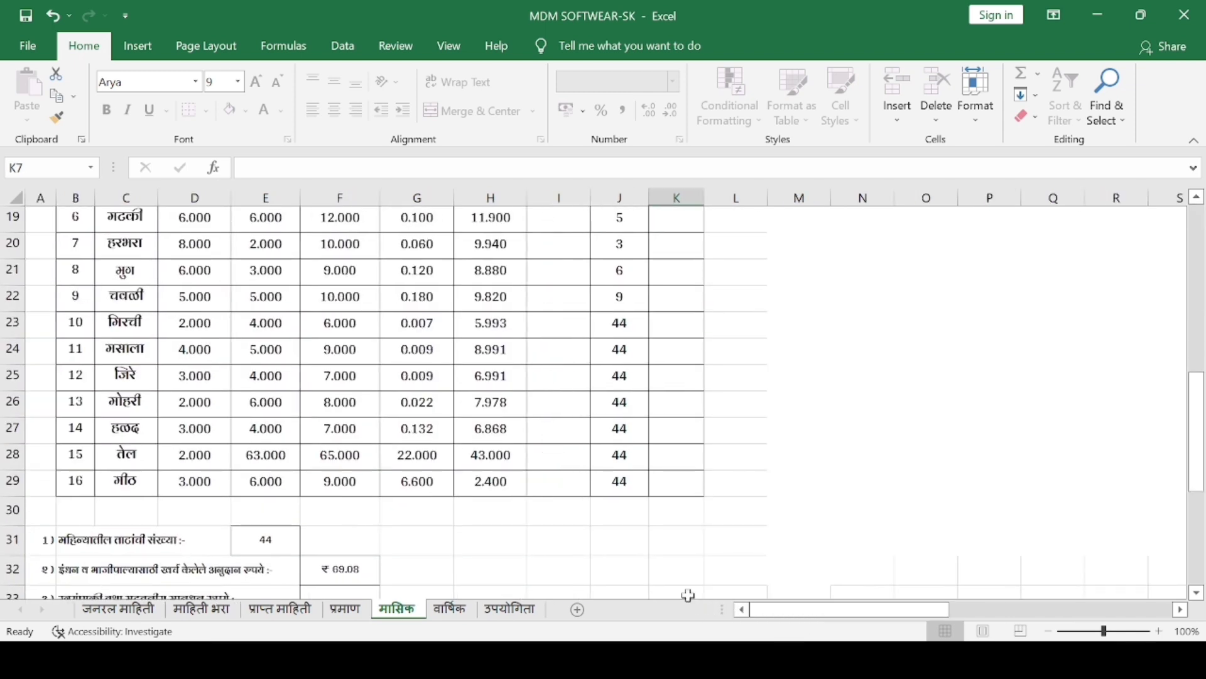
scroll(446, 476, up, 2)
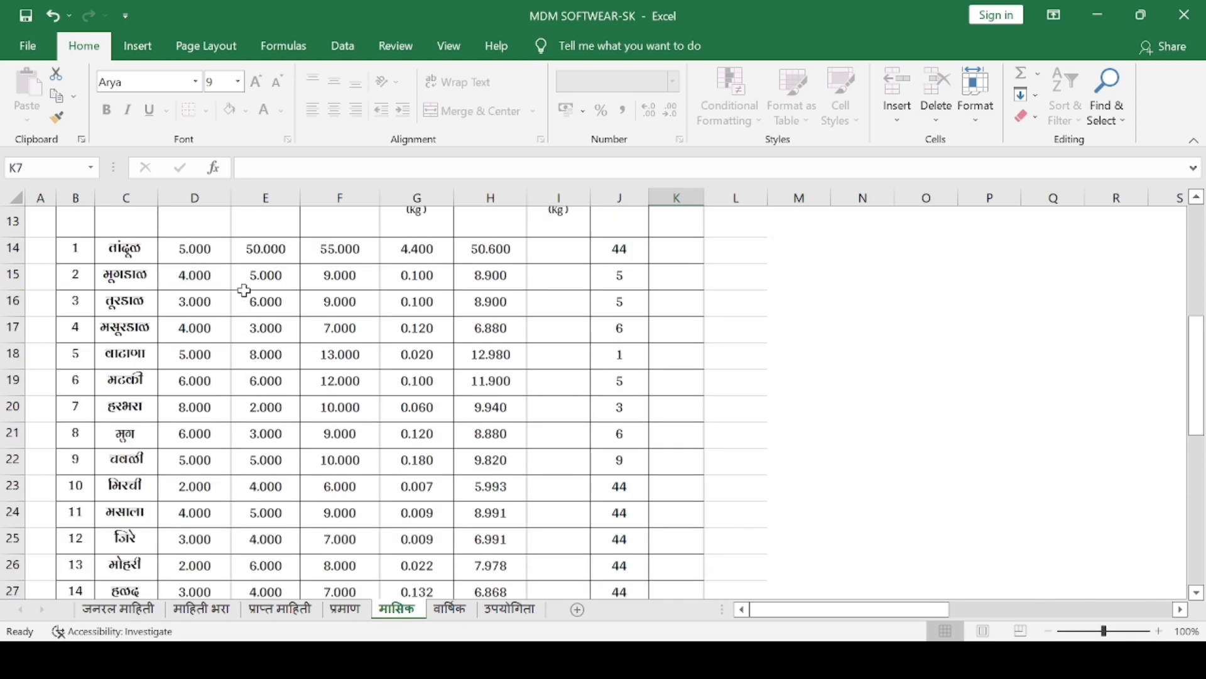
scroll(358, 410, up, 2)
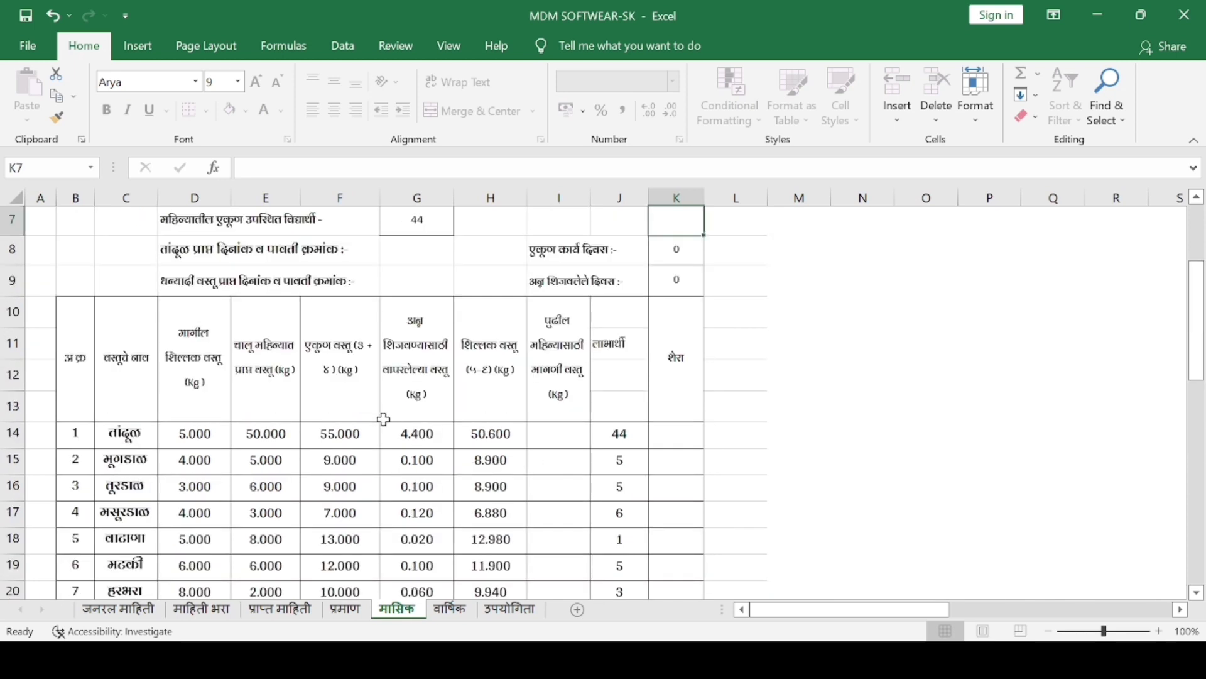
scroll(588, 334, up, 2)
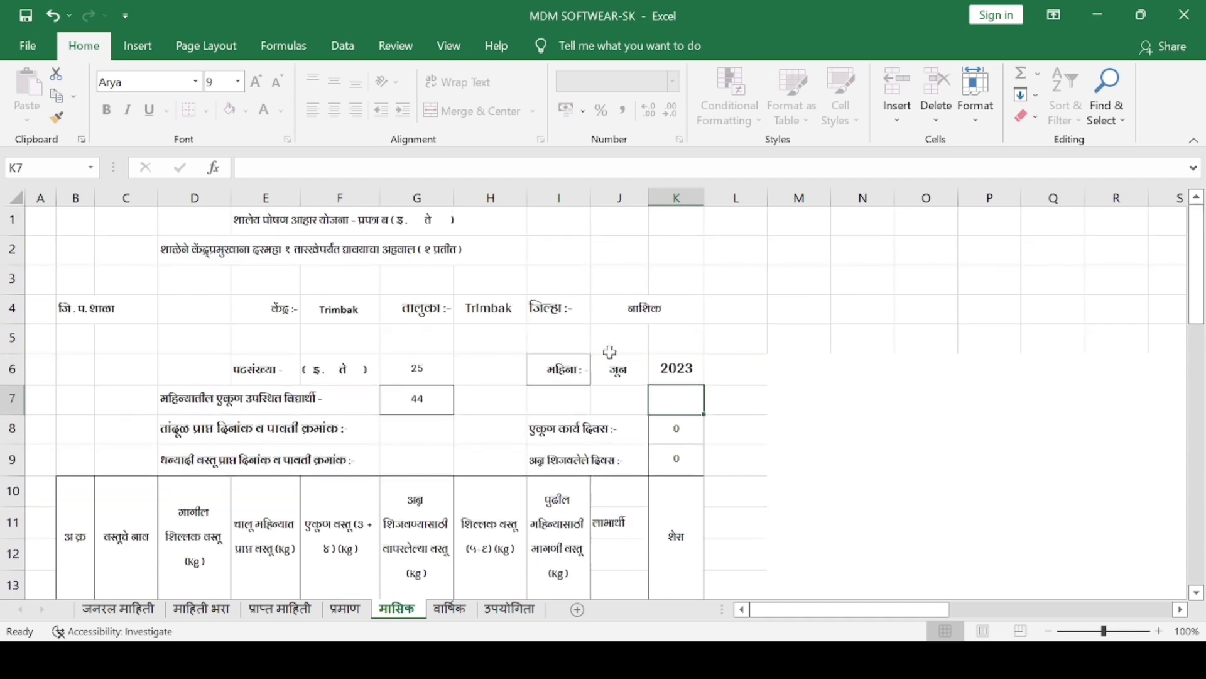
scroll(376, 517, down, 2)
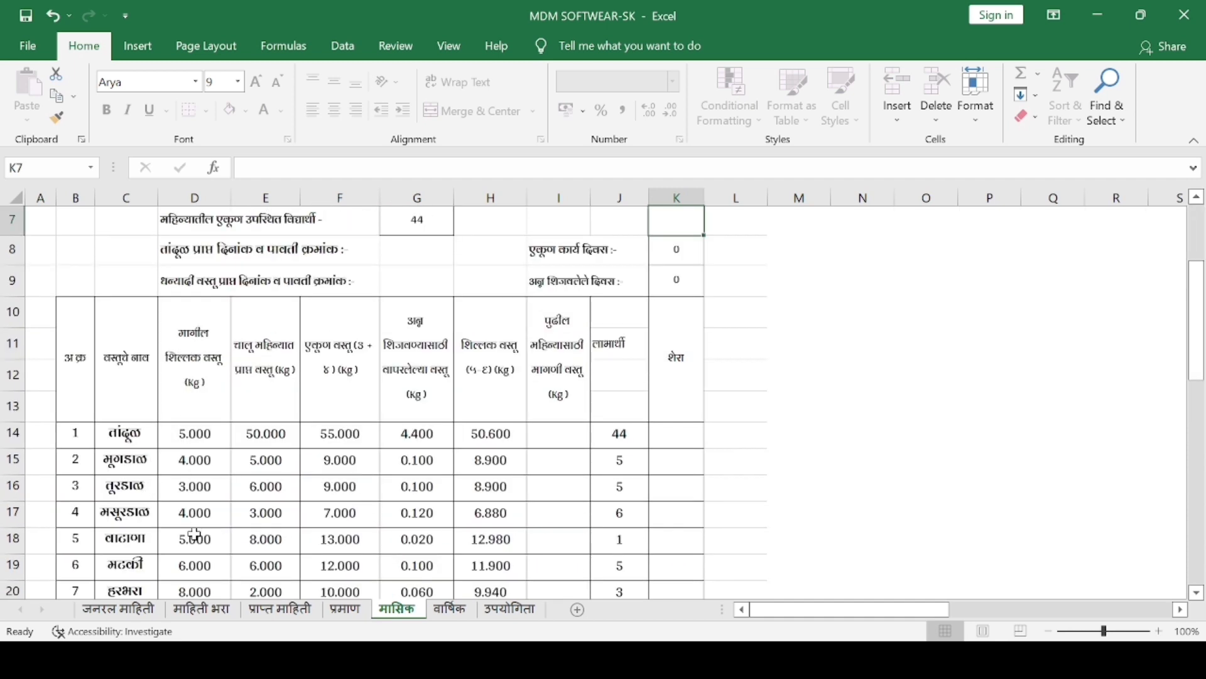
scroll(269, 349, down, 1)
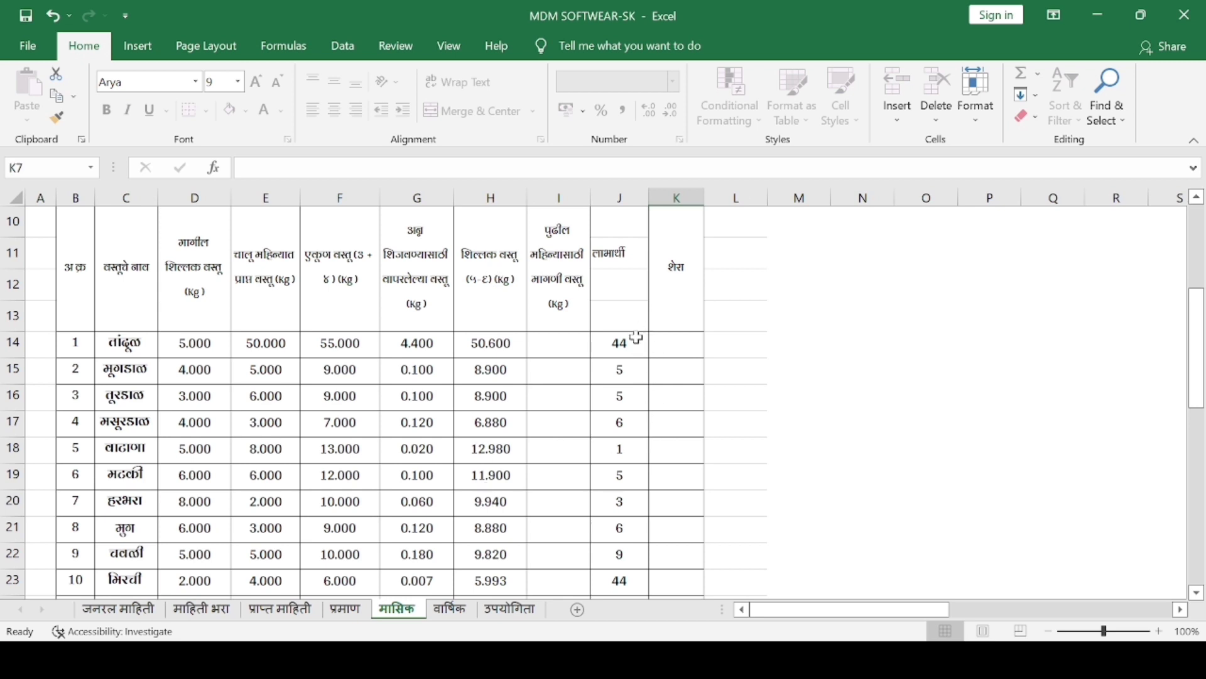
scroll(593, 464, down, 1)
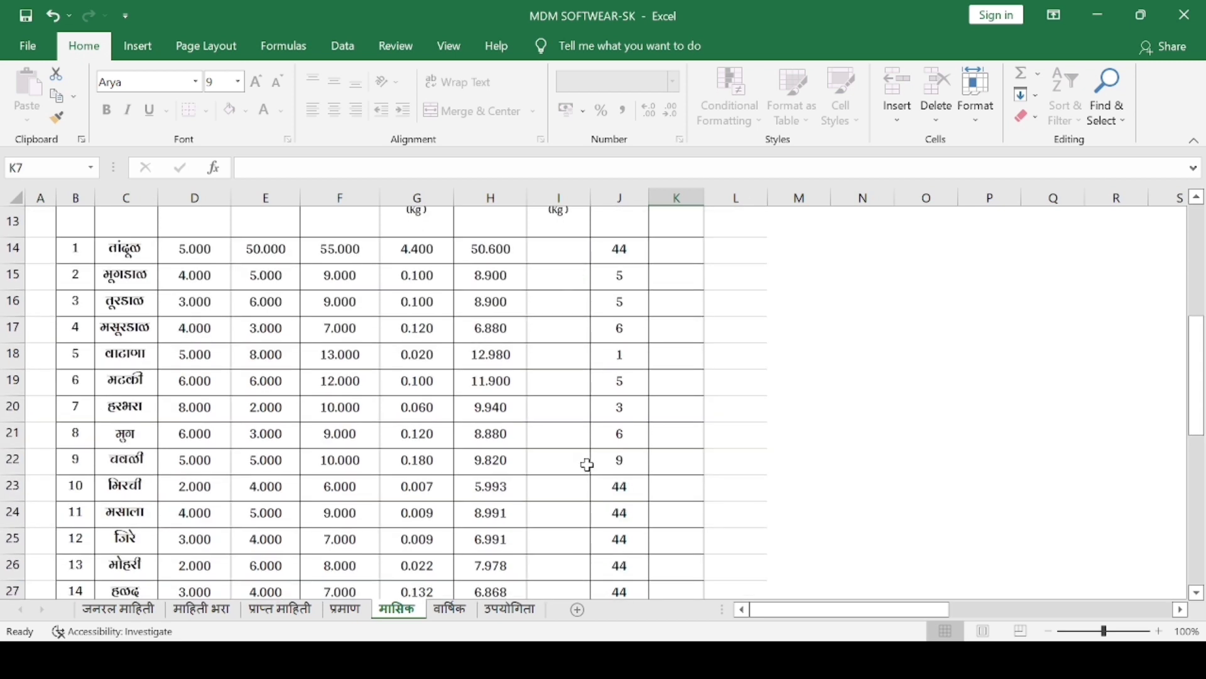
scroll(587, 465, down, 2)
scroll(382, 455, down, 2)
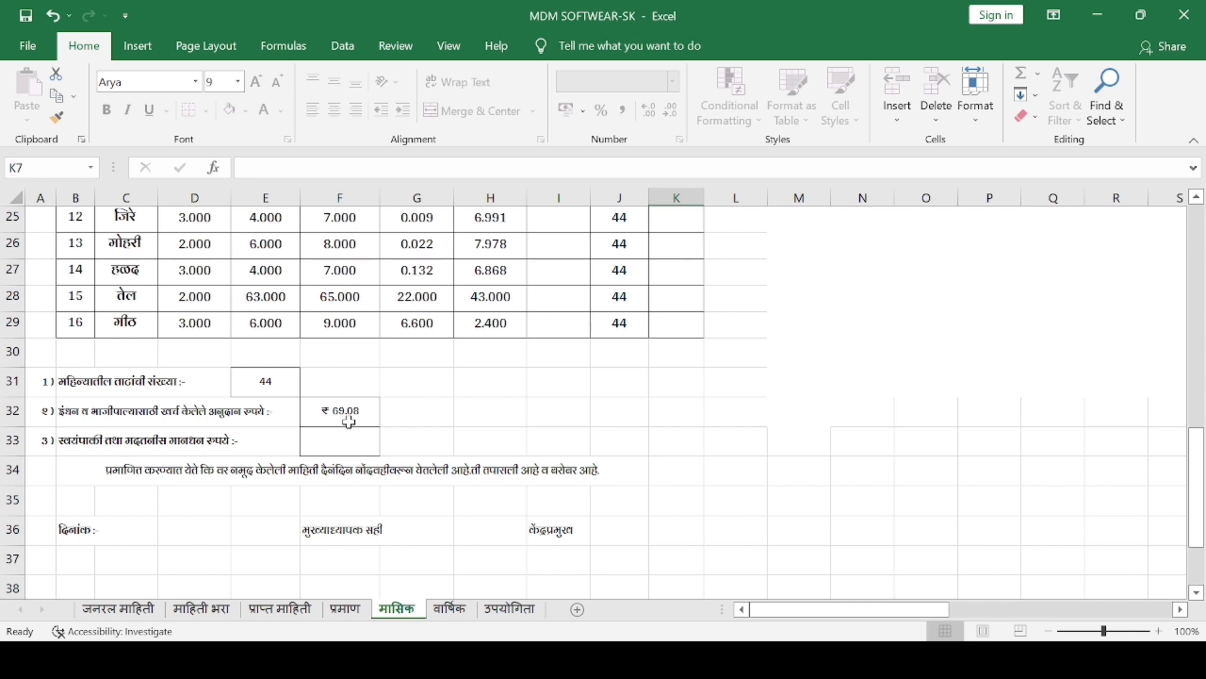
- Enter 22 as June's working days in U12 on माहिती भरा, then return to मासिक
click(198, 611)
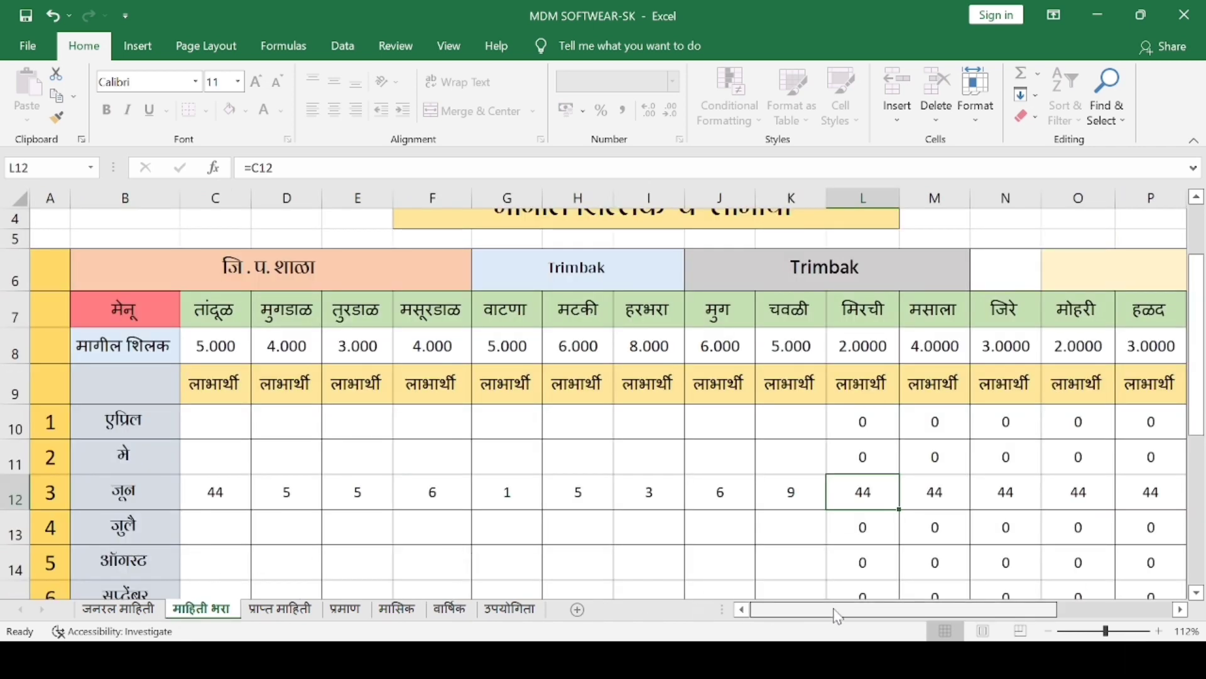
drag(842, 611, 969, 611)
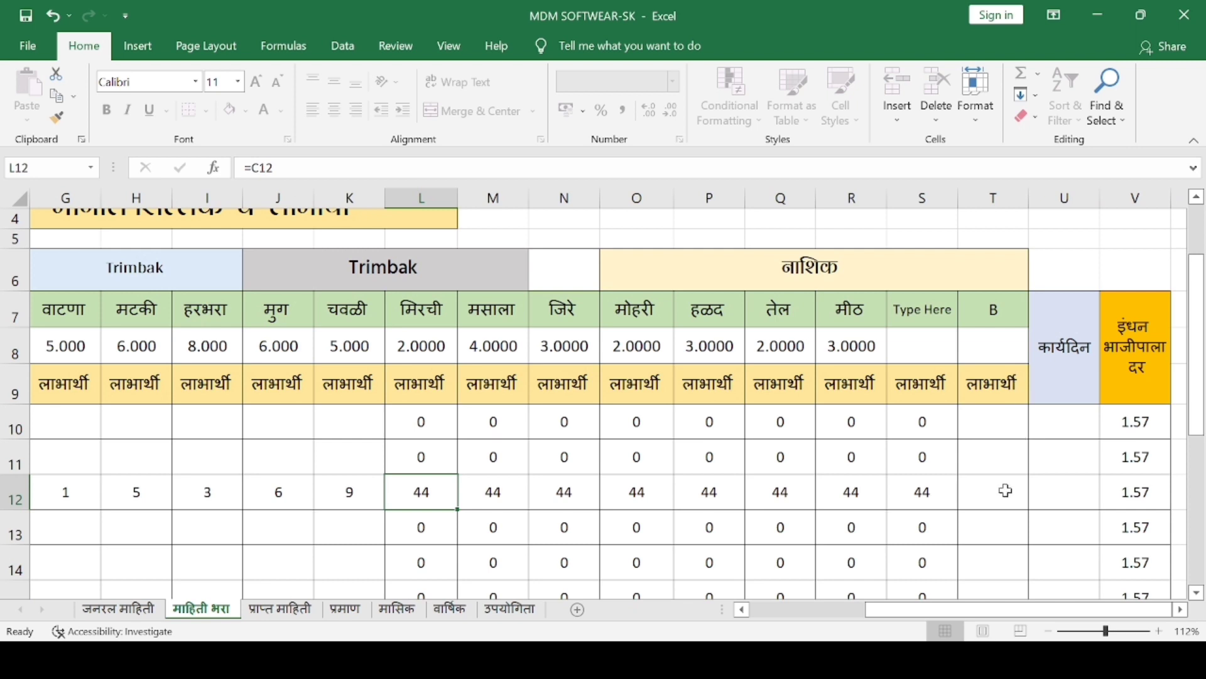
click(1063, 495)
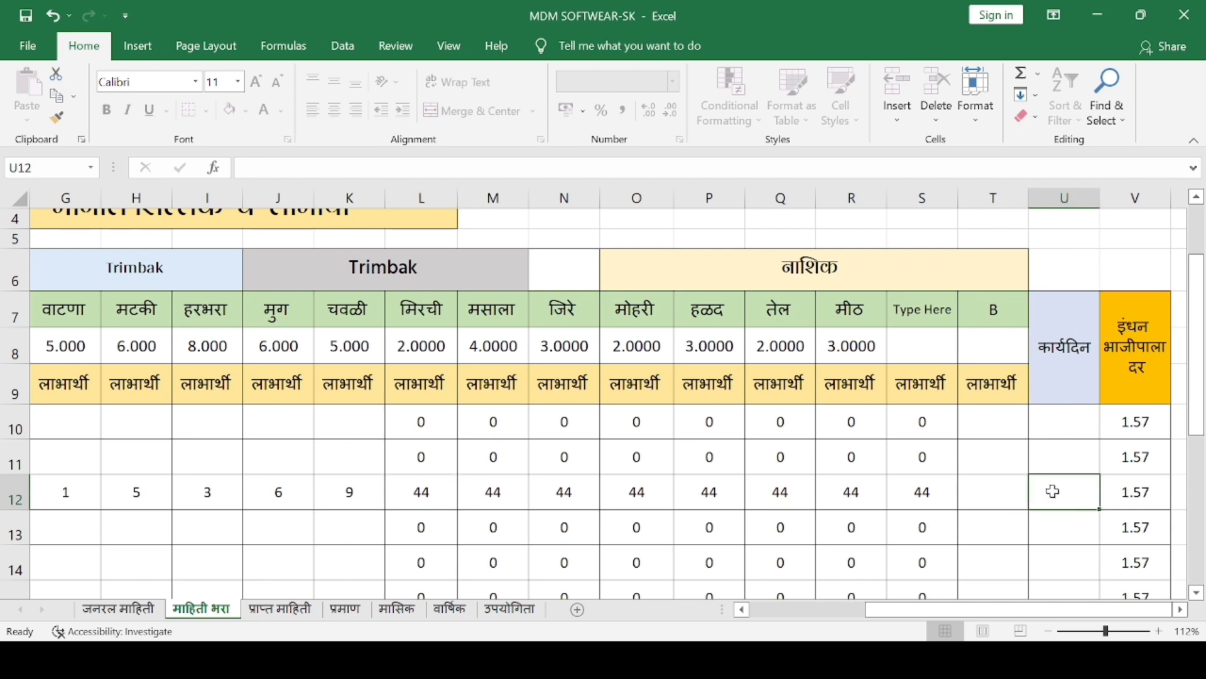
text(22)
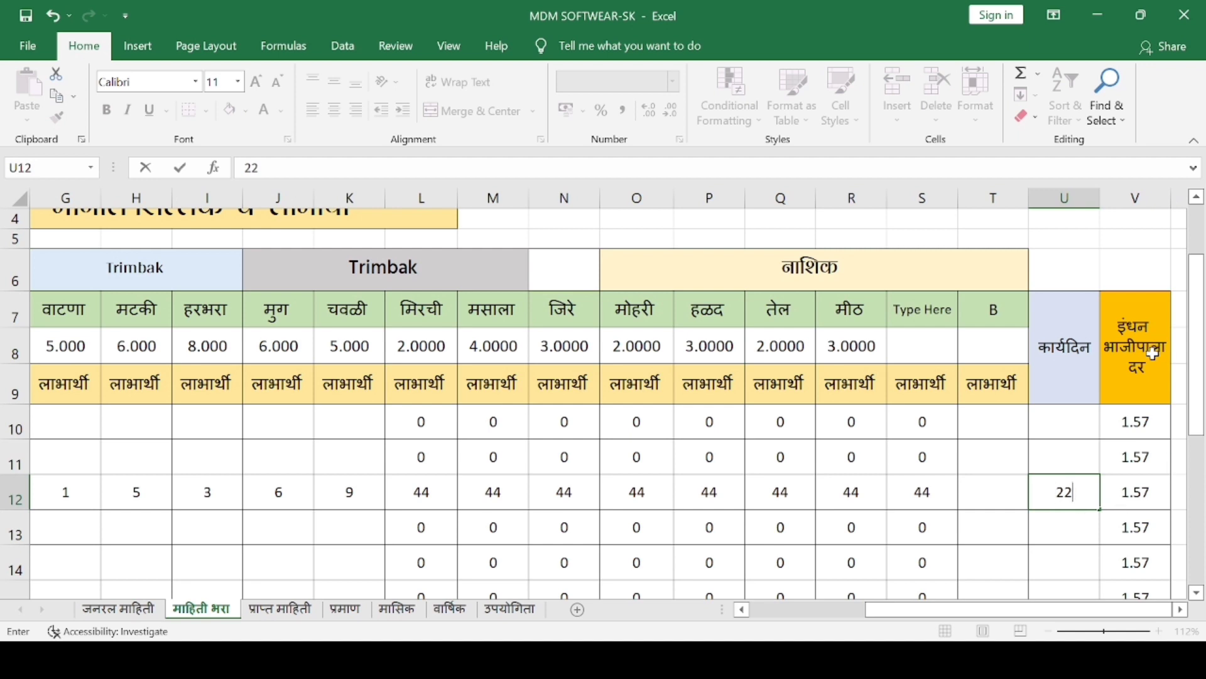
click(1140, 493)
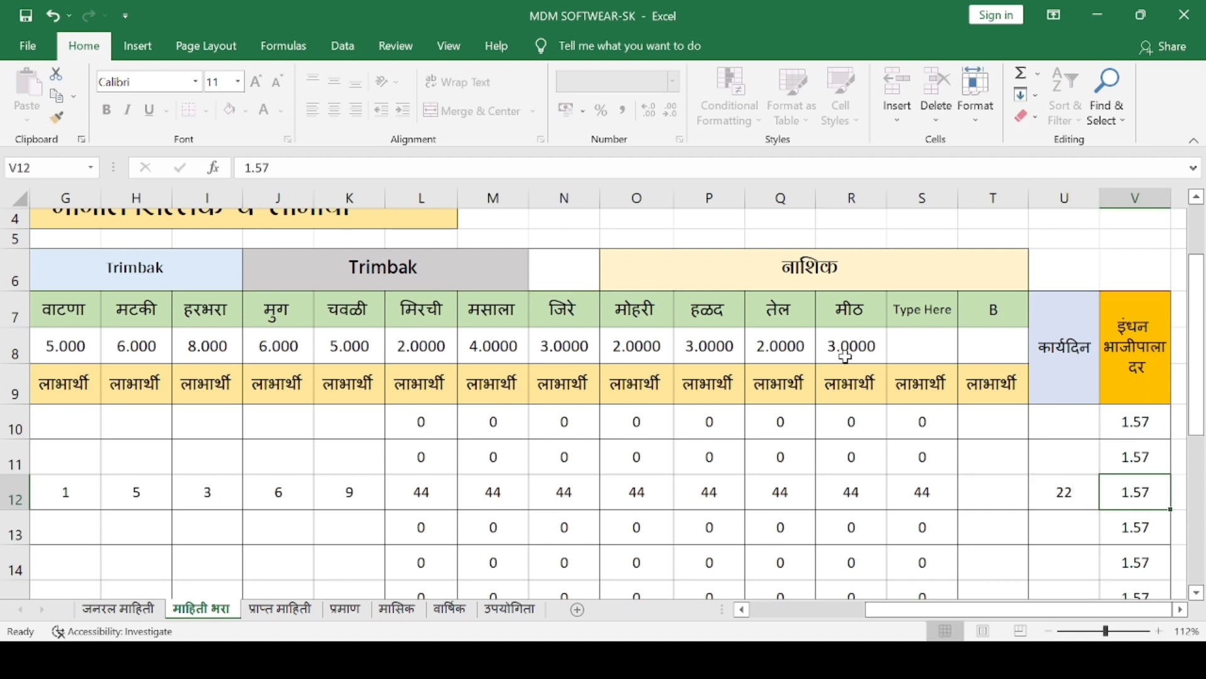
click(409, 614)
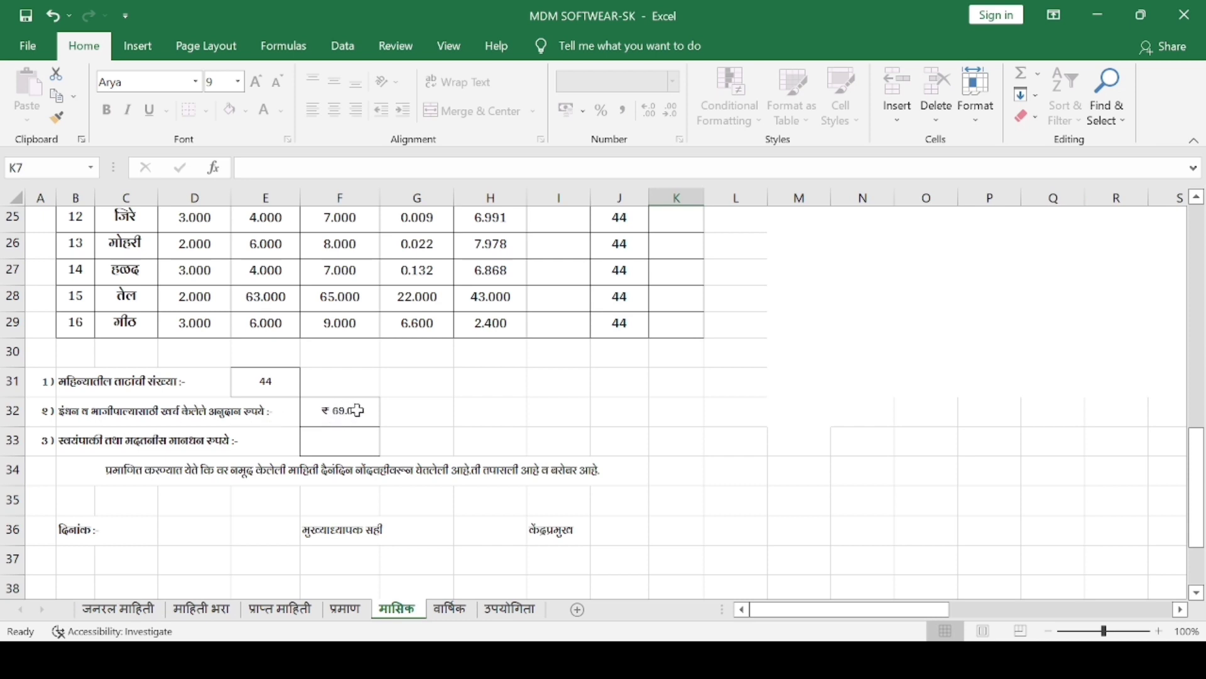
scroll(357, 410, up, 1)
scroll(357, 410, up, 3)
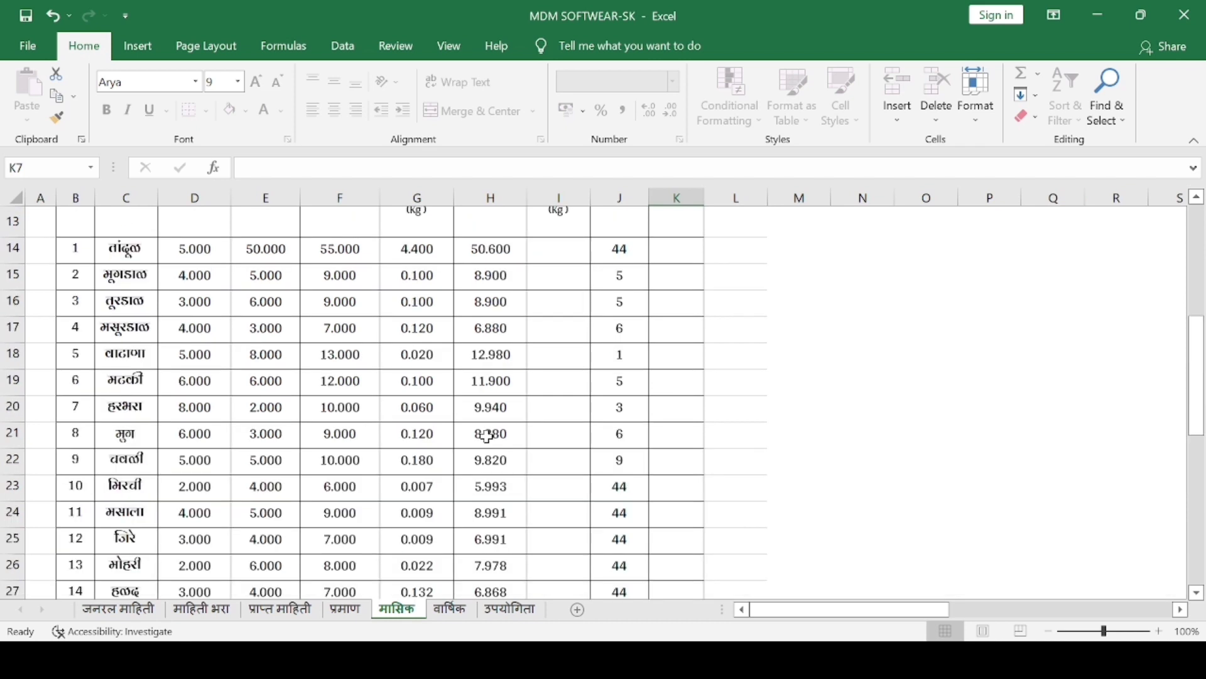
scroll(487, 435, up, 4)
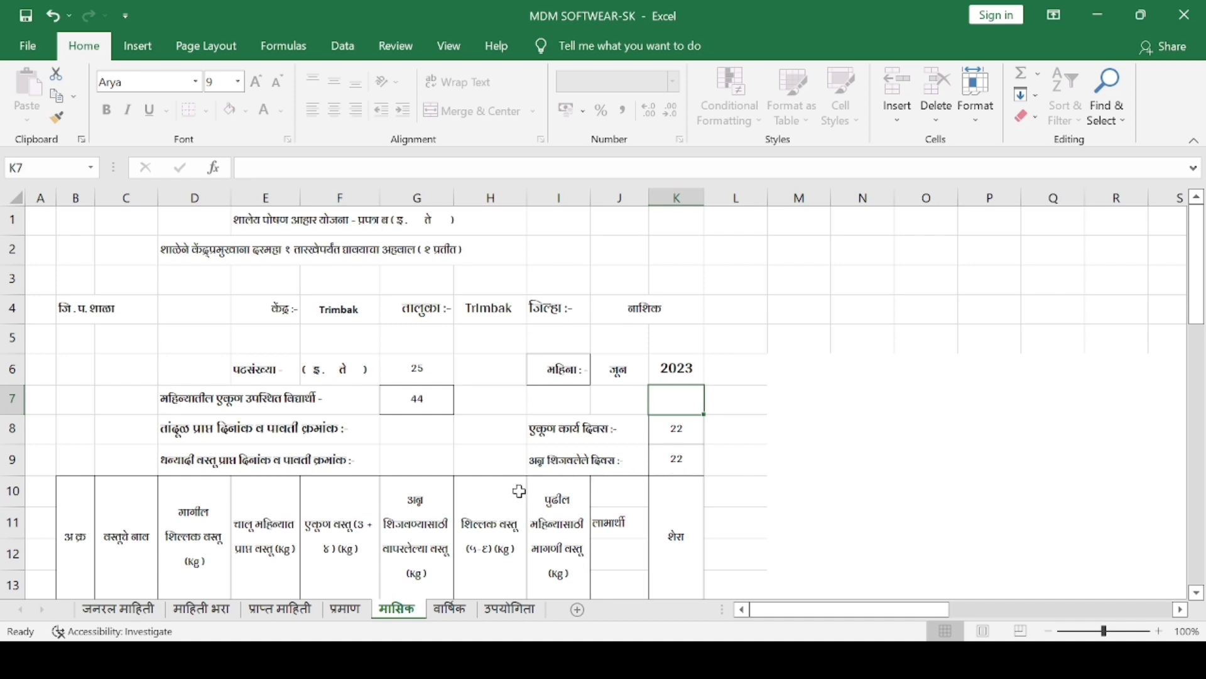
scroll(518, 490, down, 2)
scroll(552, 470, down, 2)
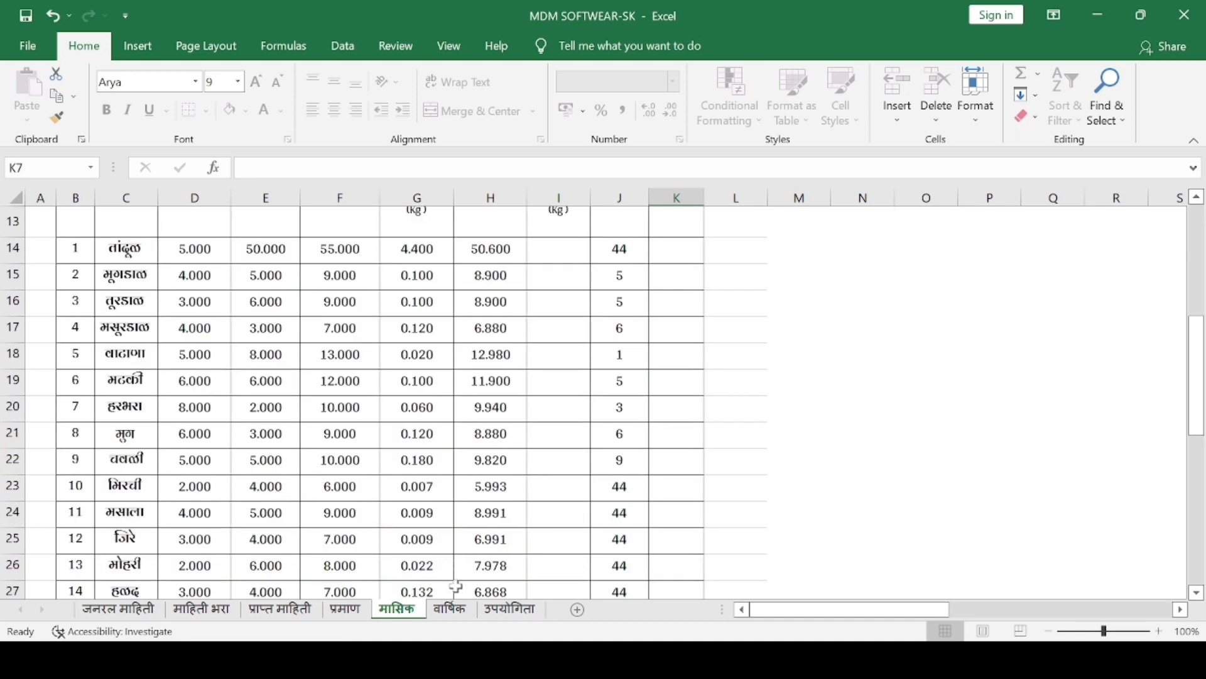
- On the वार्षिक annual sheet, highlight June's rows C15:S19 to check its item figures
click(462, 611)
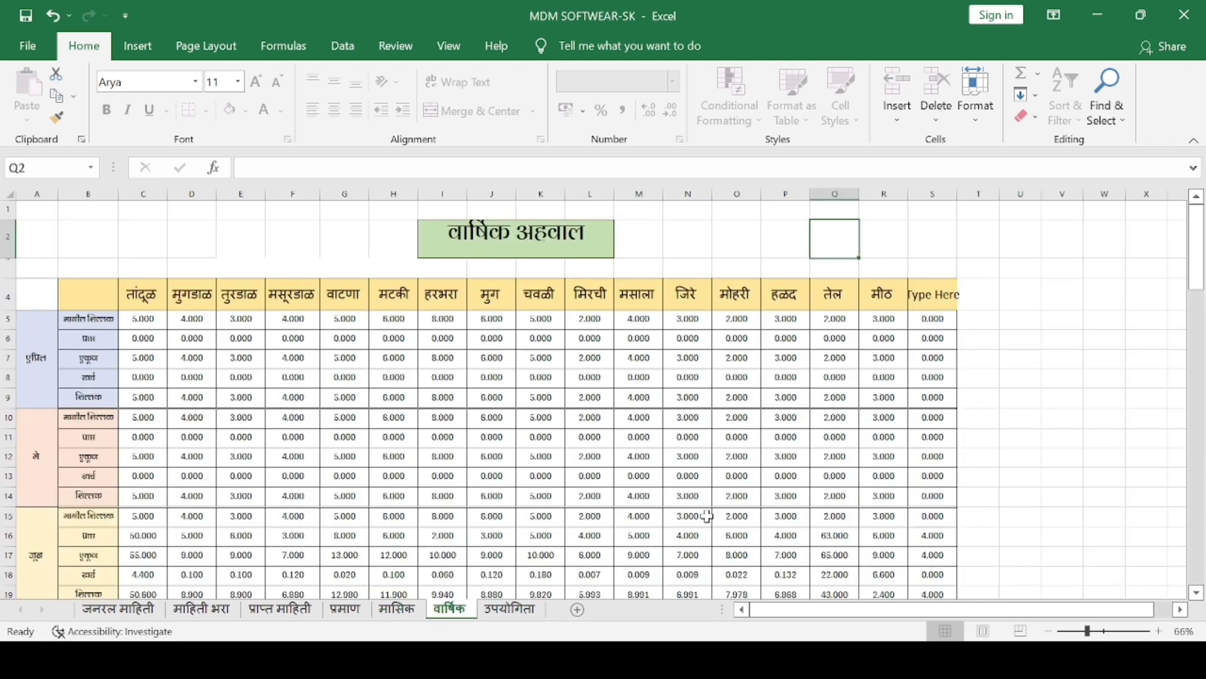
scroll(305, 374, down, 1)
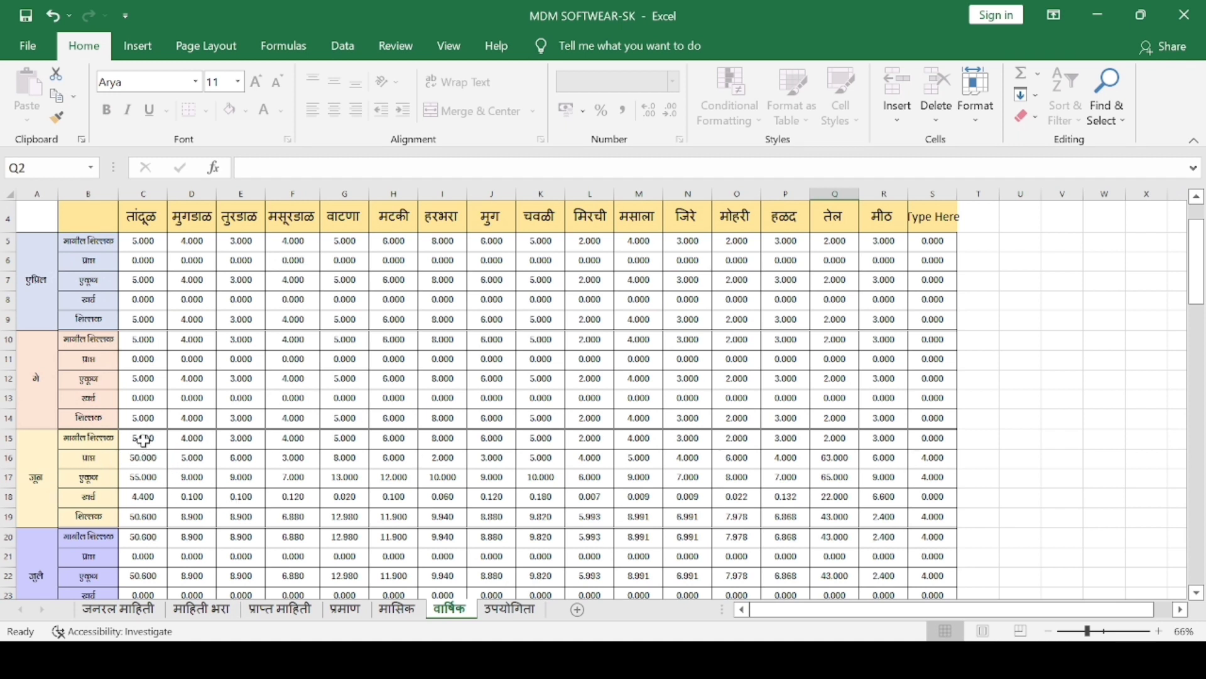
drag(143, 438, 907, 496)
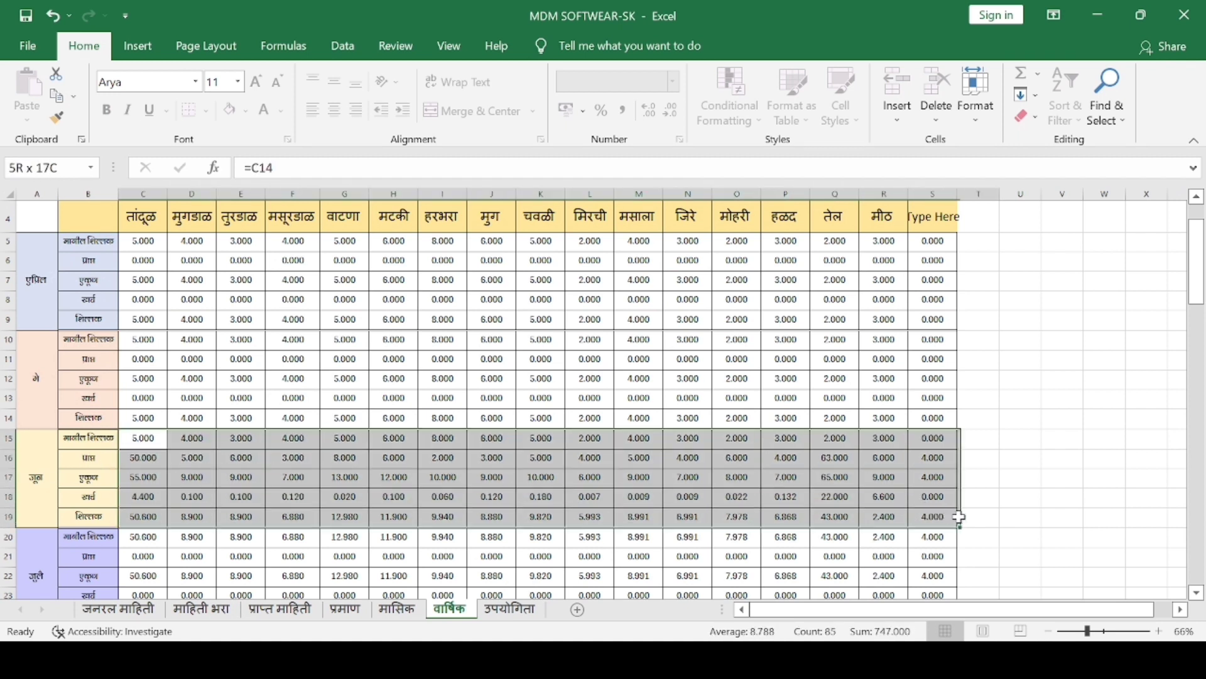
mouse_move(907, 495)
mouse_down()
mouse_move(886, 522)
mouse_move(936, 523)
mouse_up()
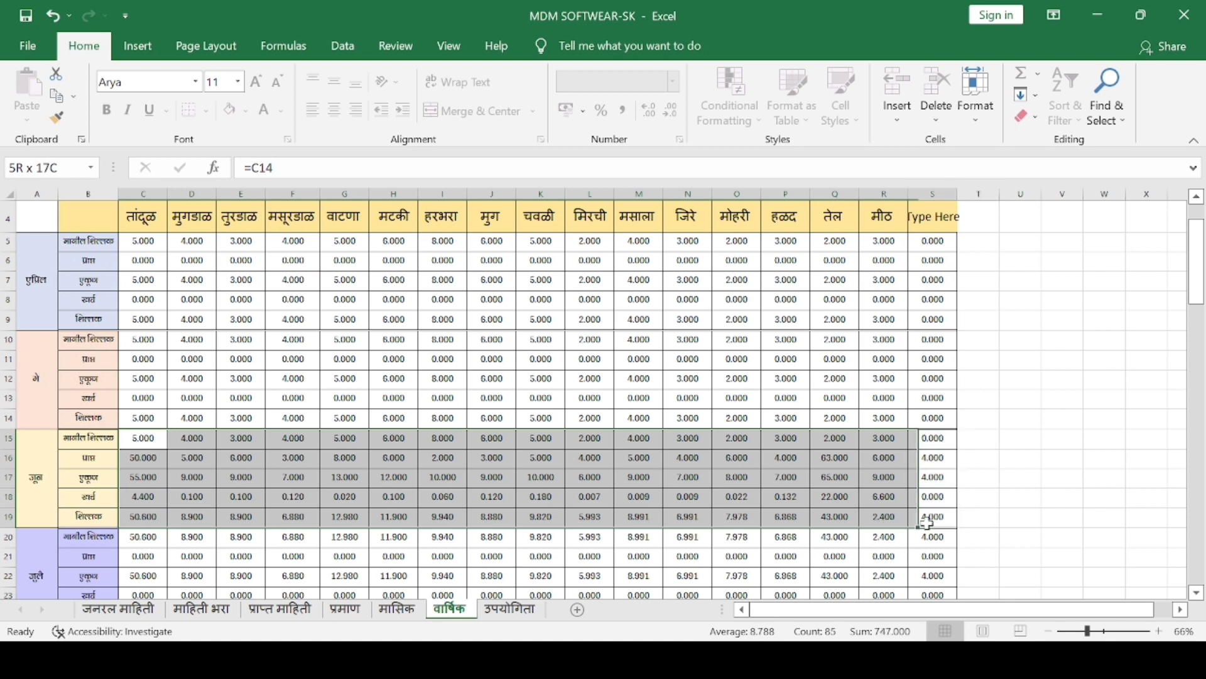
click(1023, 465)
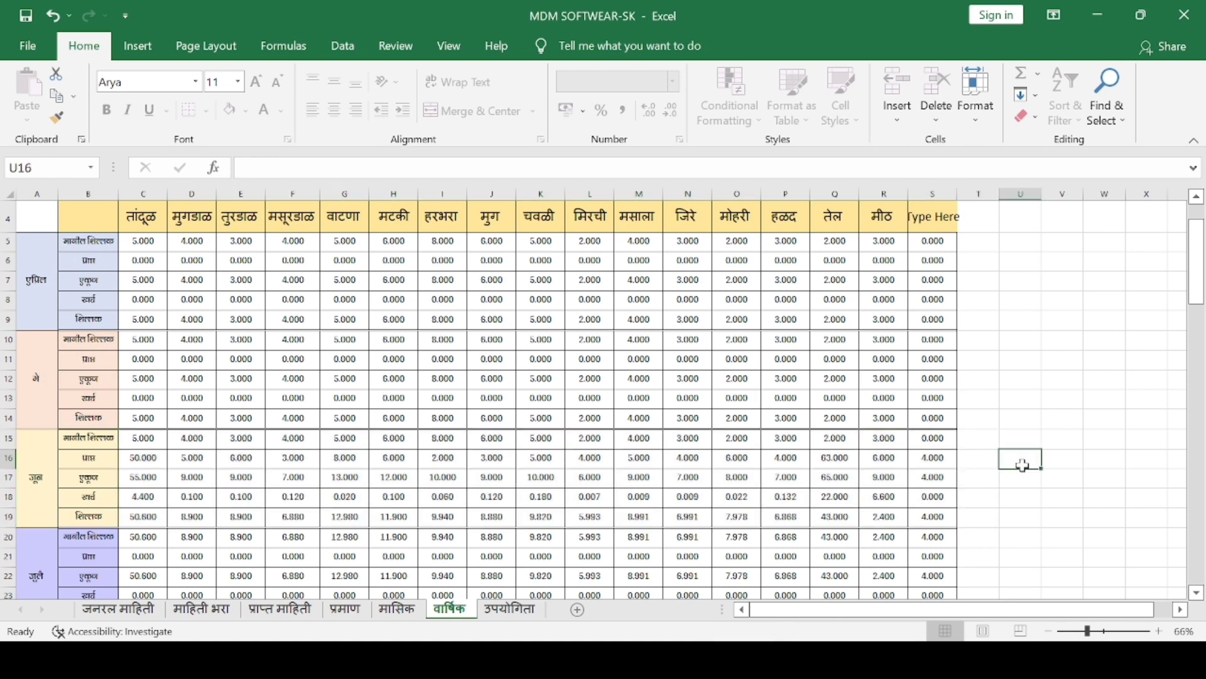
- On the उपयोगिता sheet, switch the E2 report item to मिरची
click(527, 610)
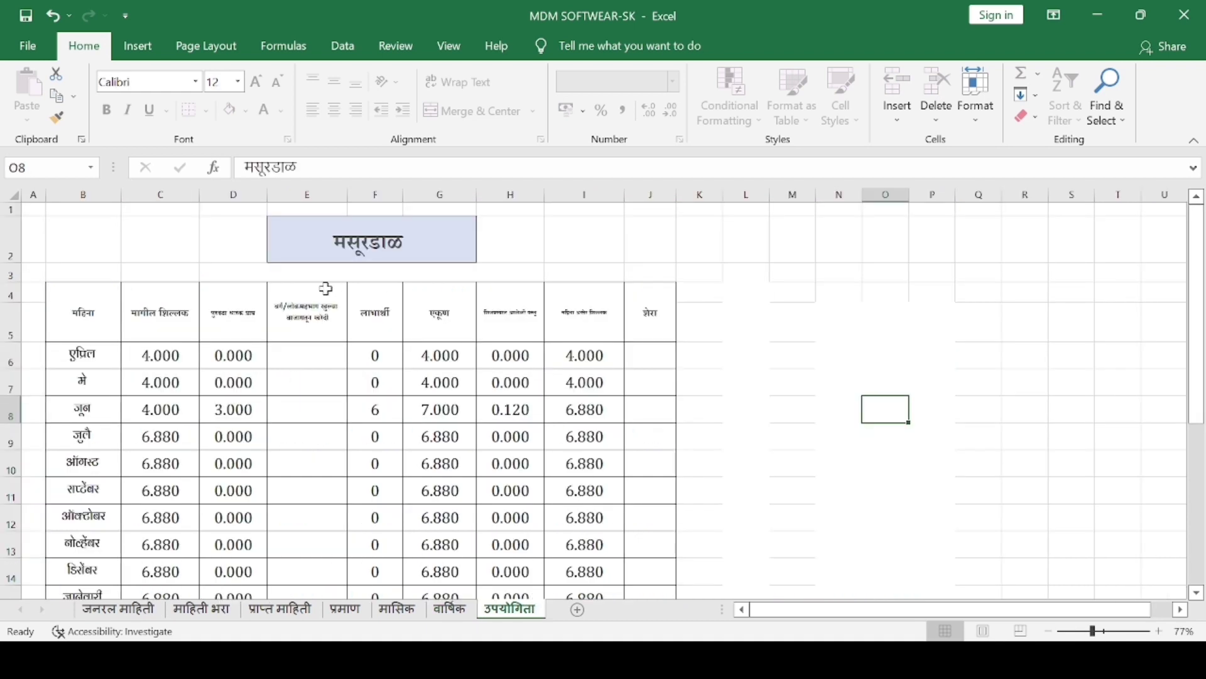
scroll(308, 339, down, 2)
scroll(280, 384, up, 1)
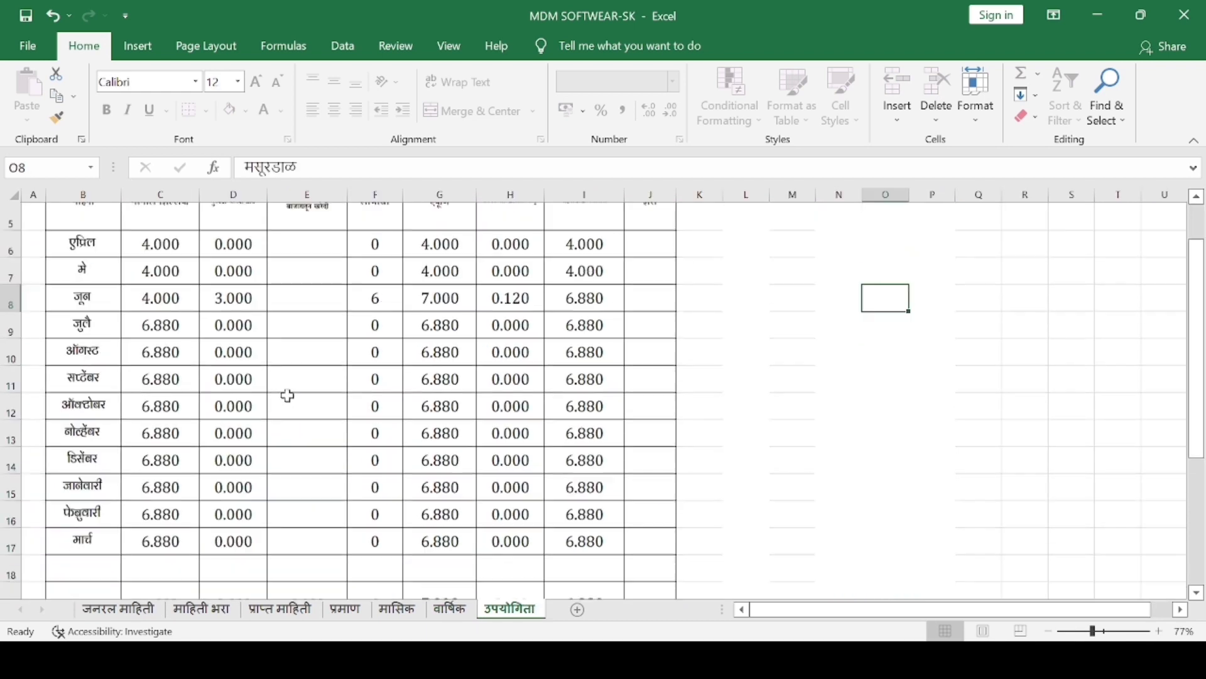
scroll(287, 394, up, 2)
click(408, 257)
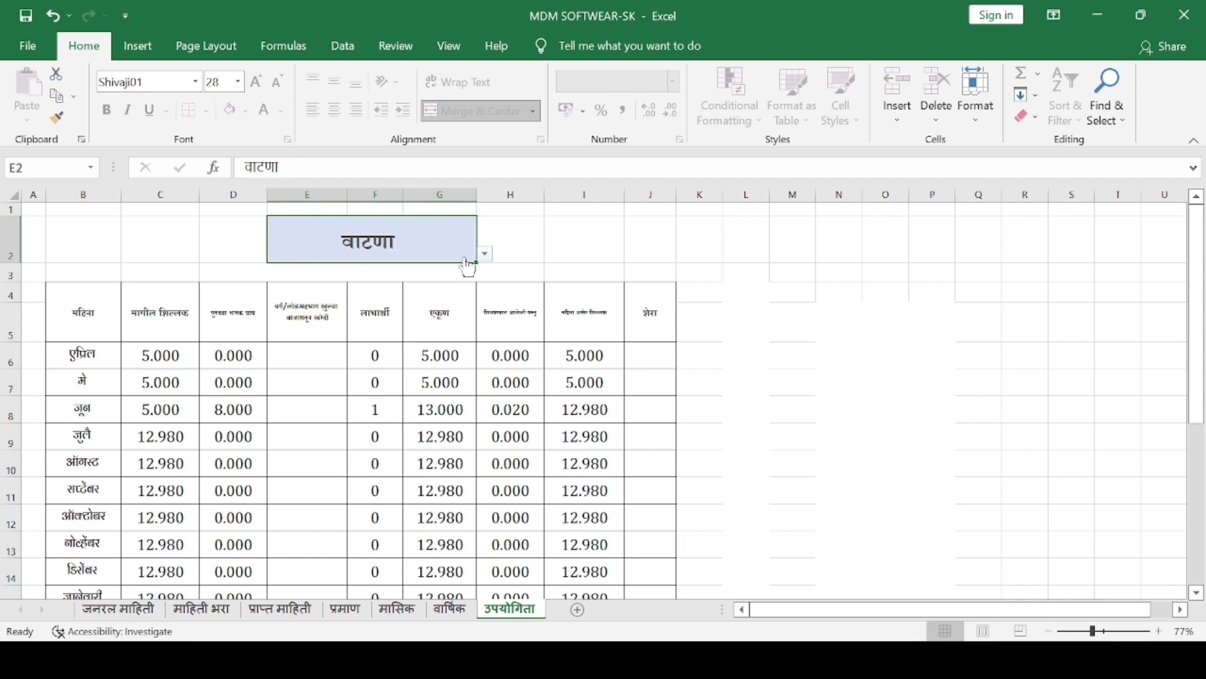
click(487, 254)
click(358, 312)
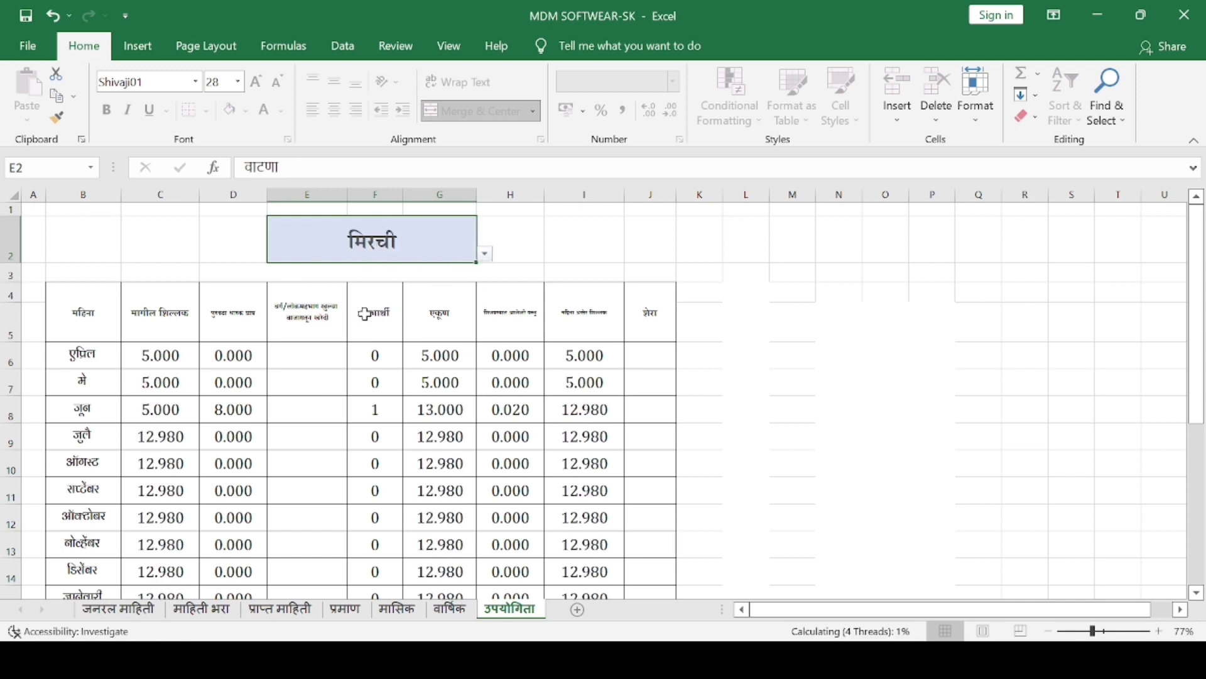
- Change the item to मीठ, then तांदूळ, review its yearly totals, and go to जनरल माहिती
click(485, 253)
click(404, 321)
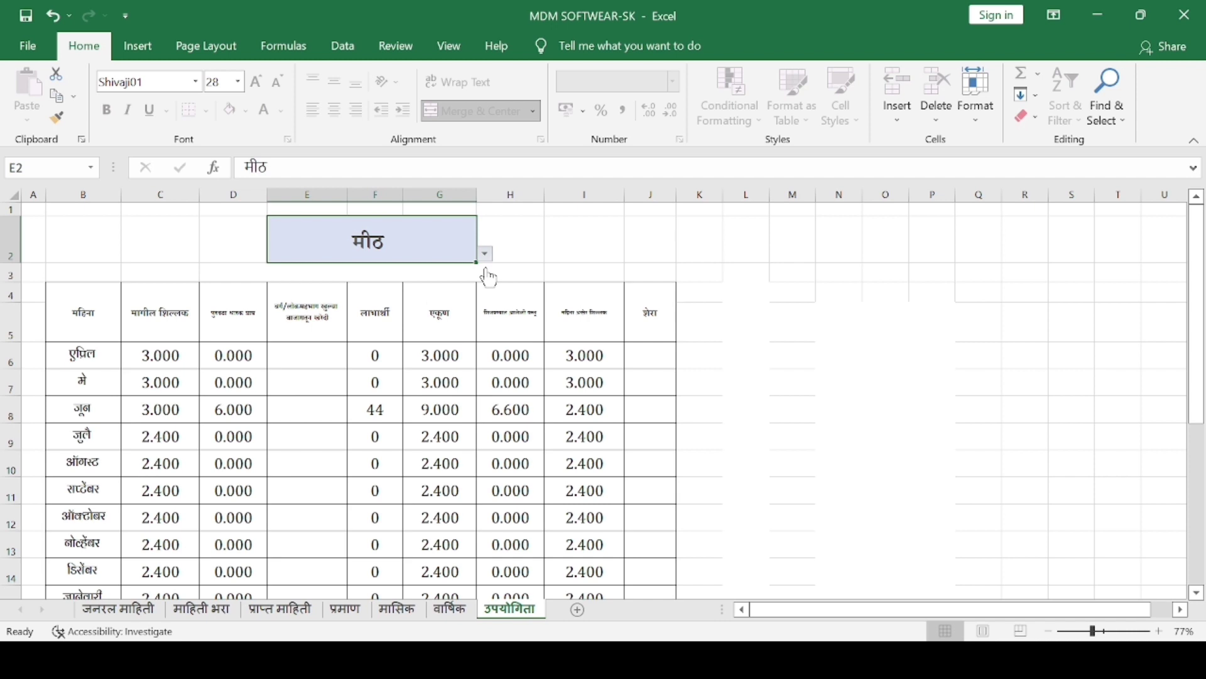
click(363, 268)
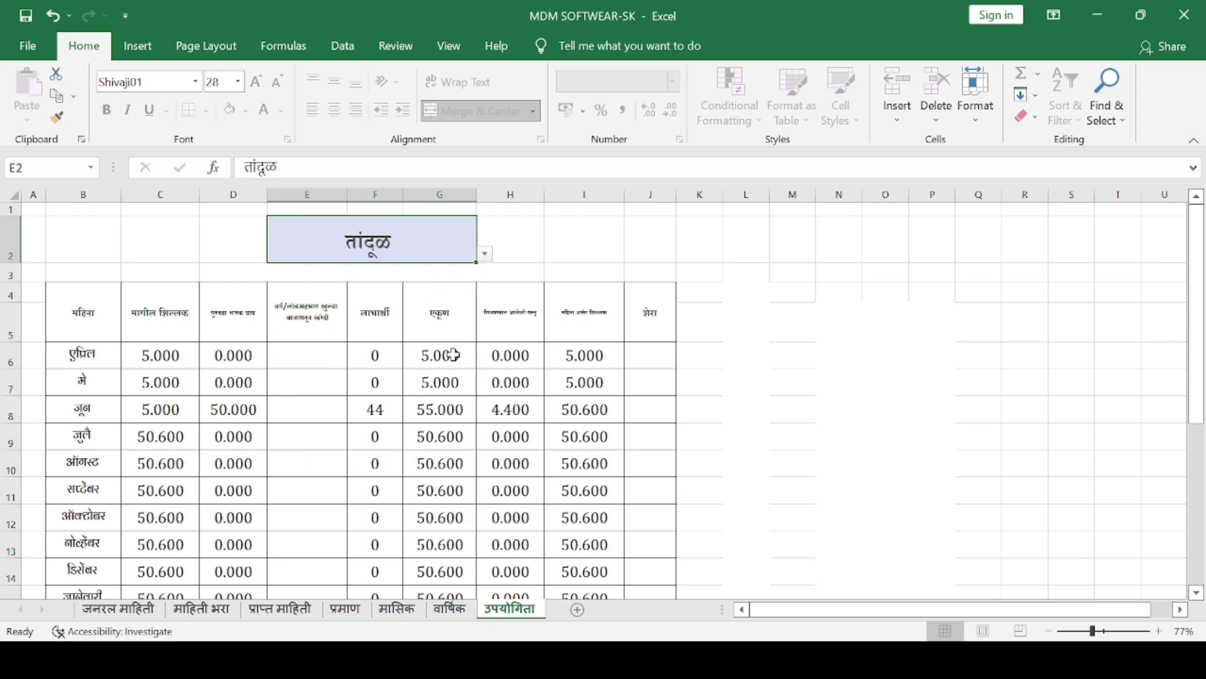
scroll(328, 350, down, 1)
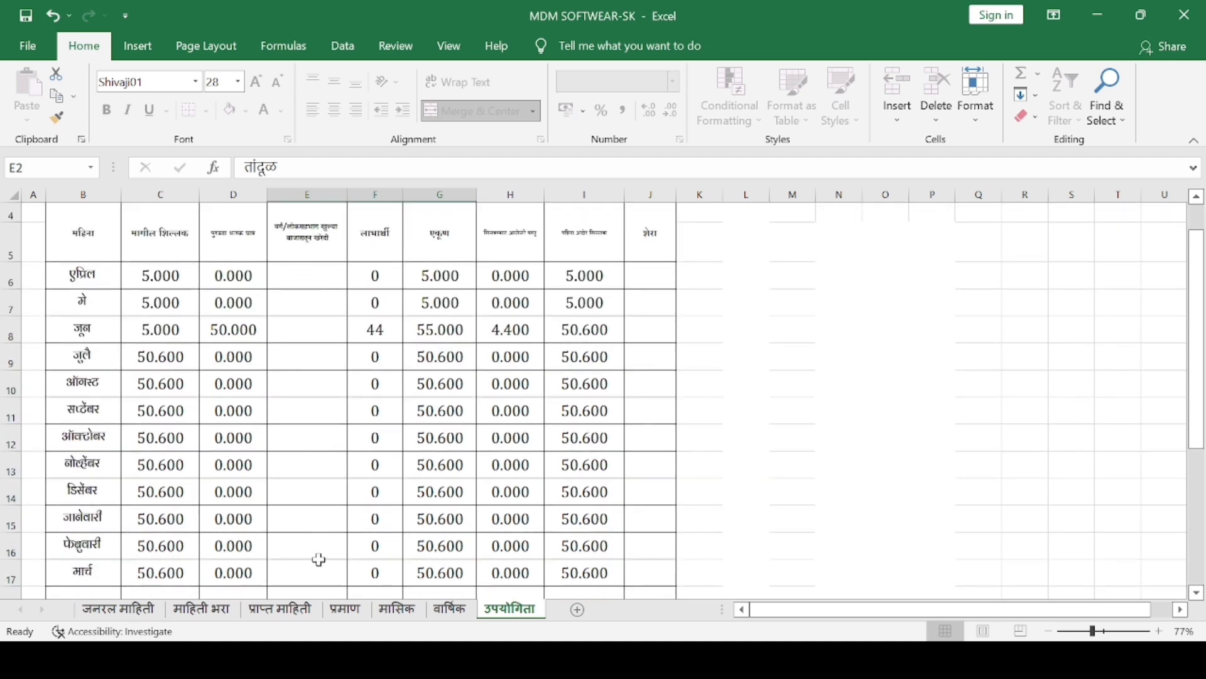
scroll(324, 576, down, 1)
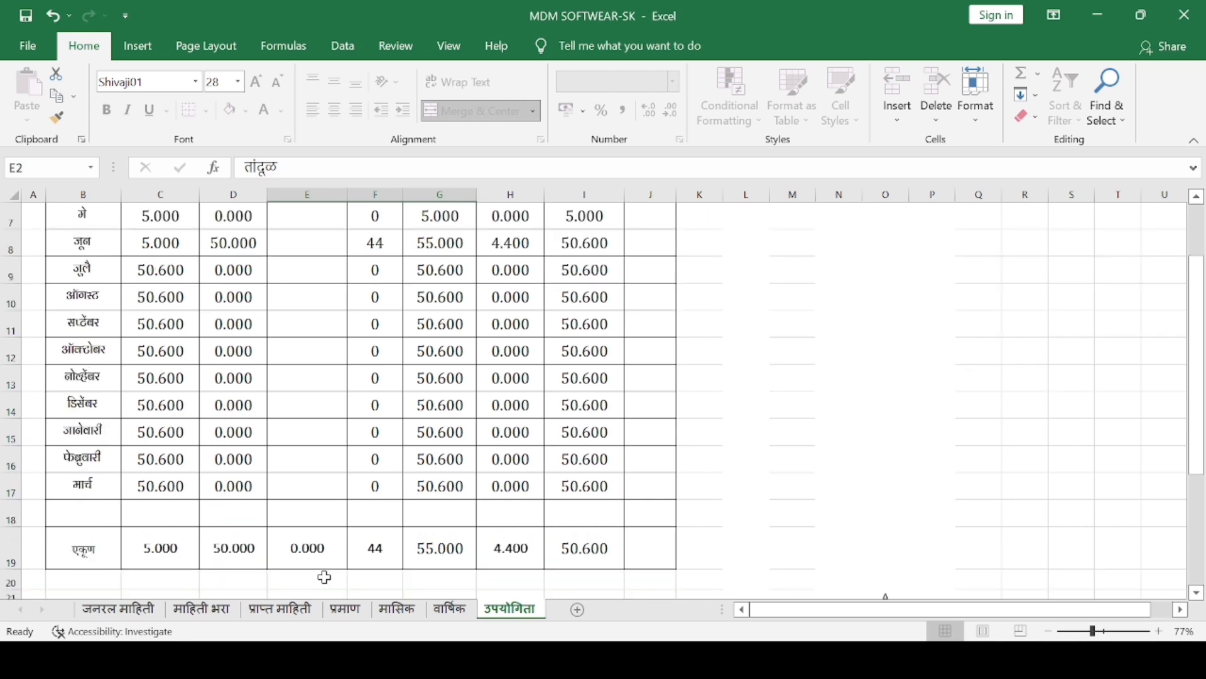
click(120, 611)
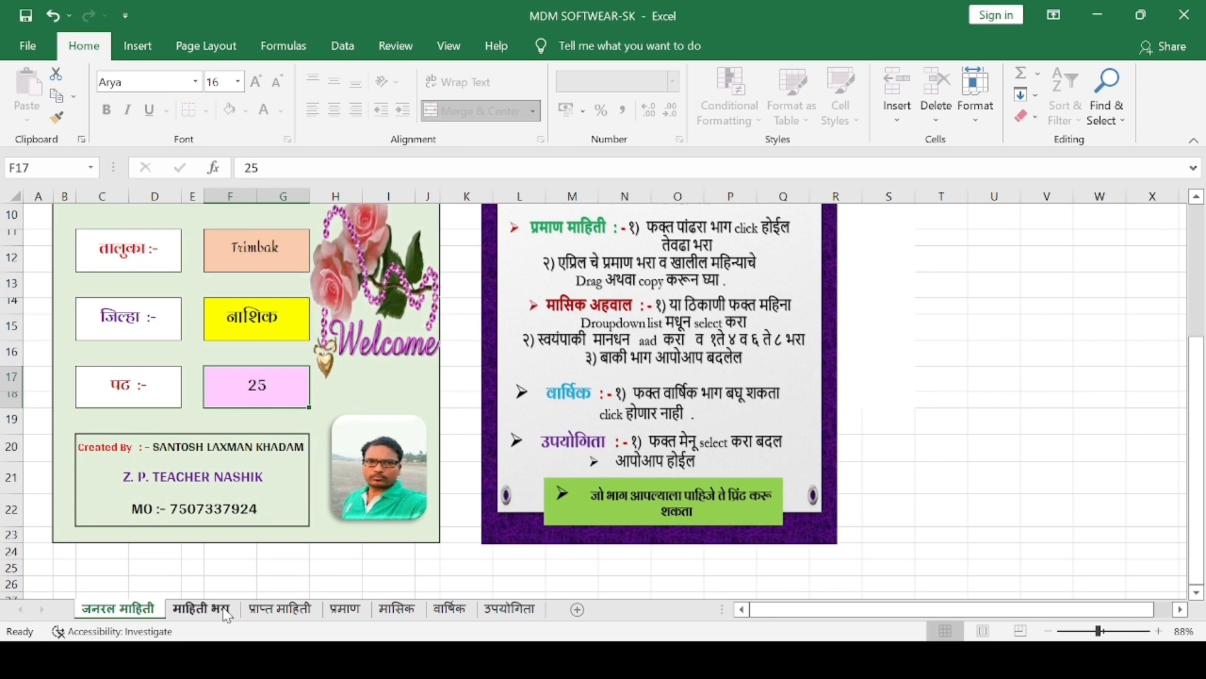
- Browse the माहिती भरा, प्राप्त माहिती and प्रमाण sheets, ending on the मासिक report
key(ctrl+Page_Down)
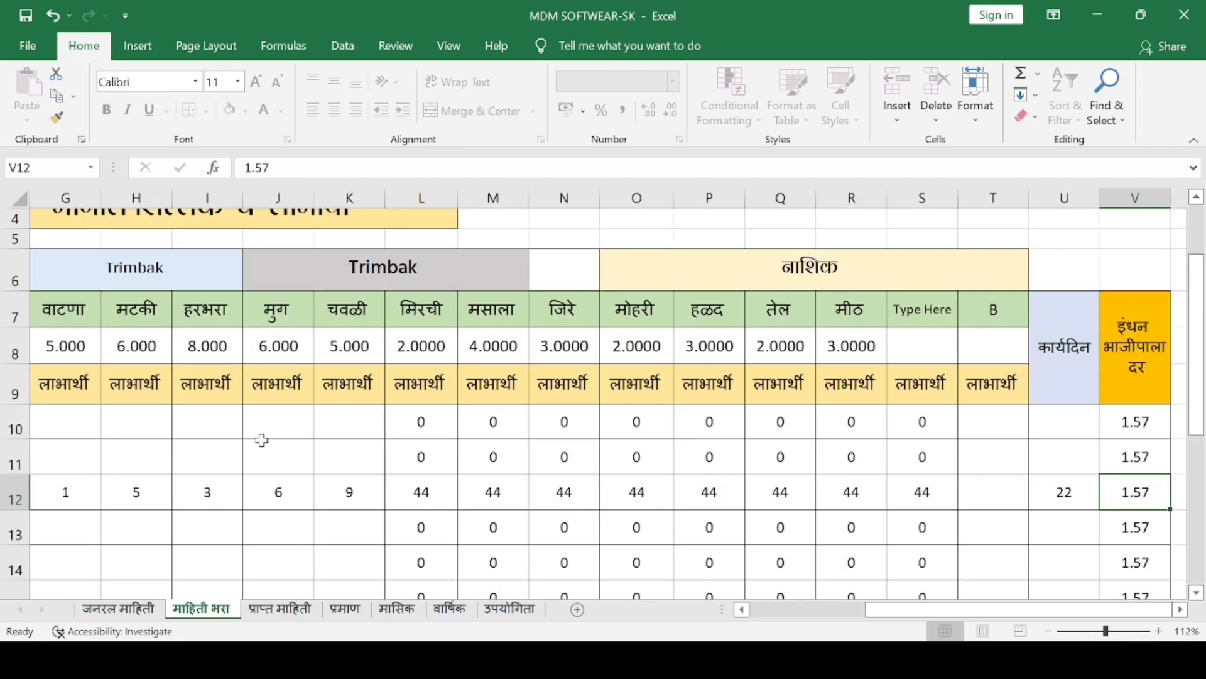
drag(881, 608, 805, 609)
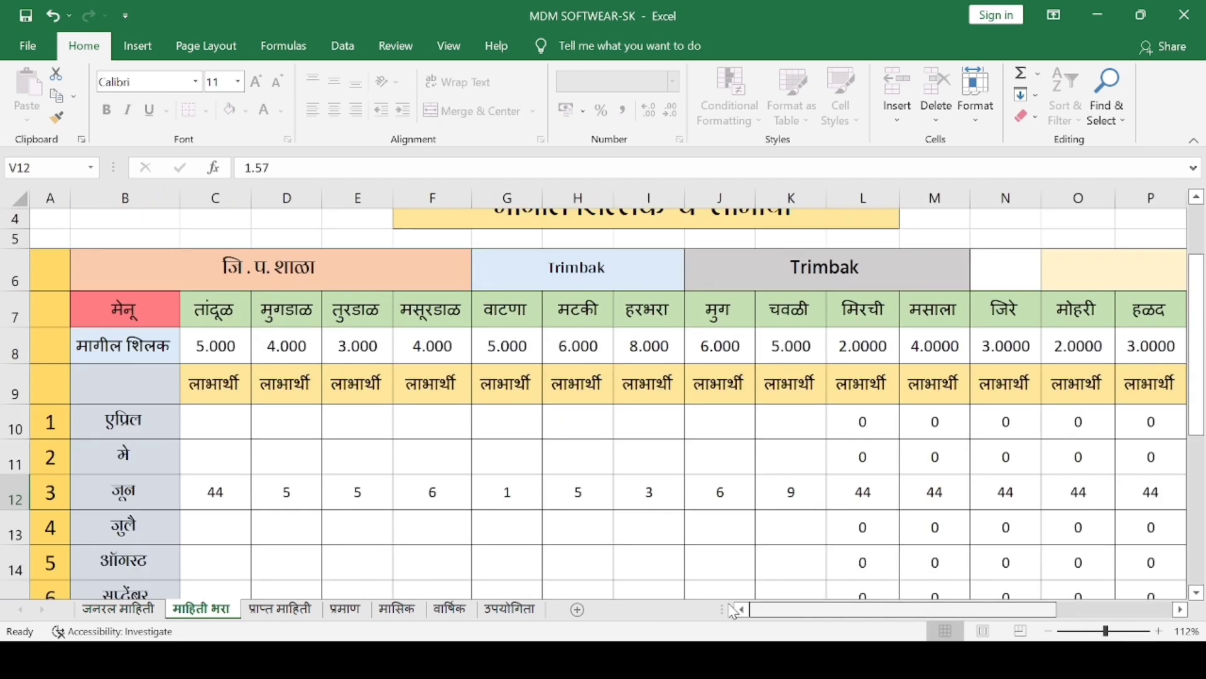
click(279, 609)
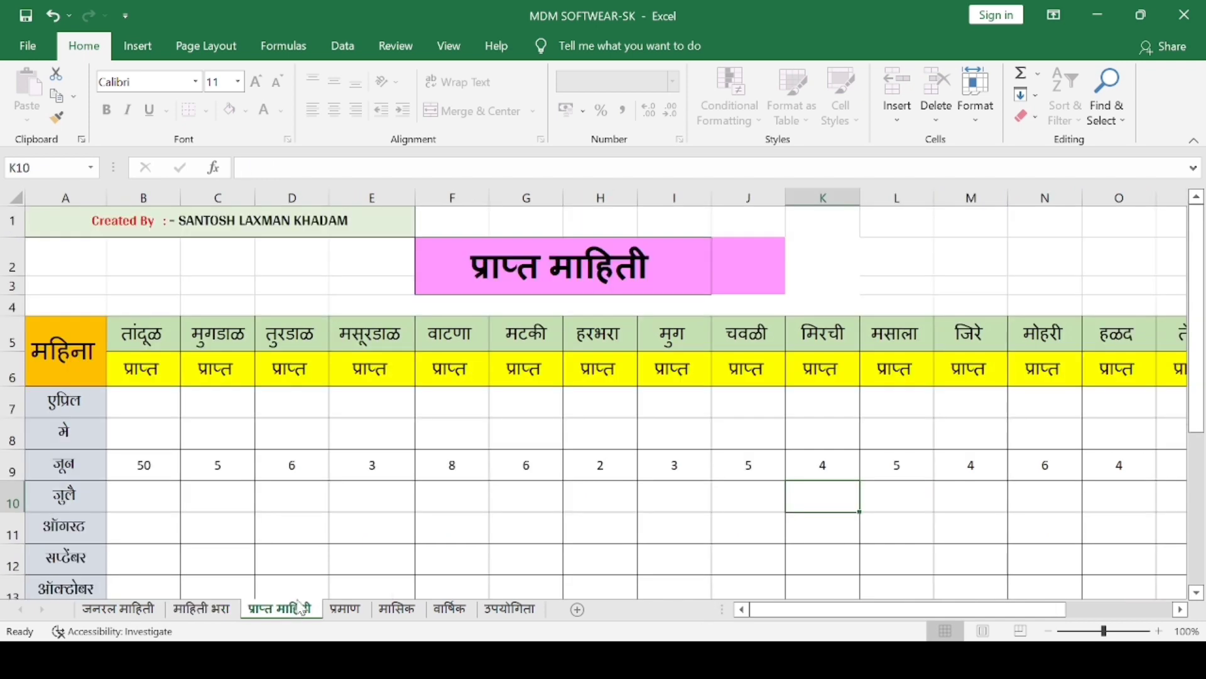
click(345, 609)
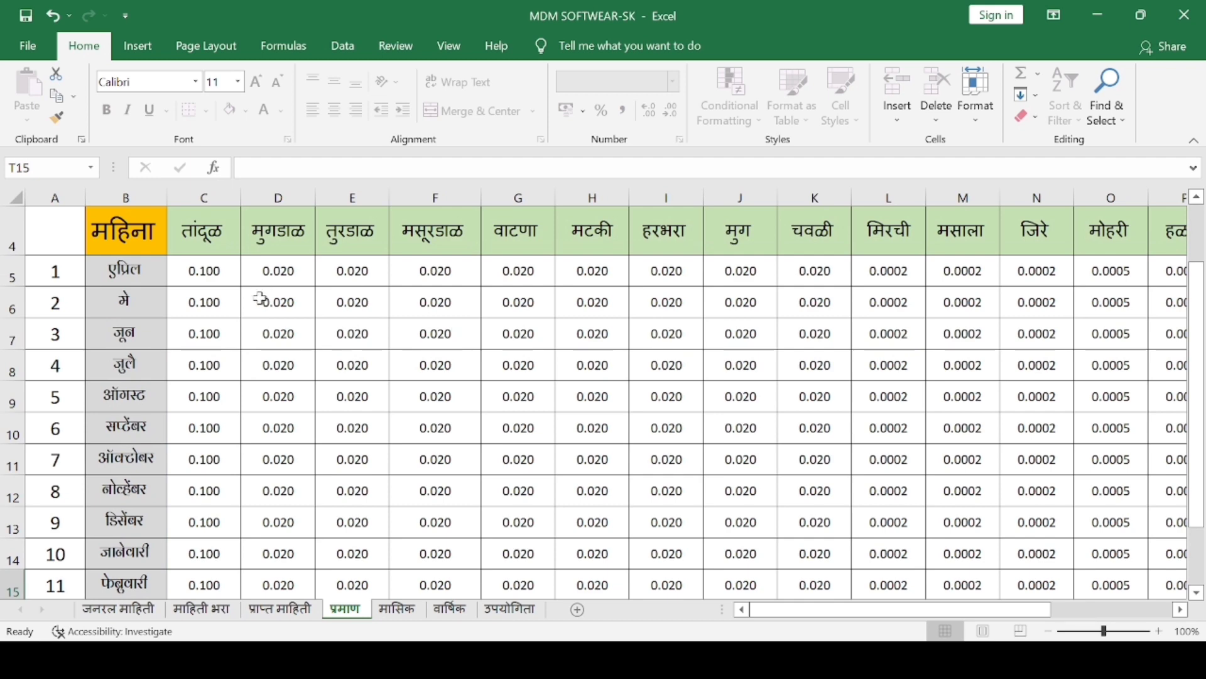
click(411, 610)
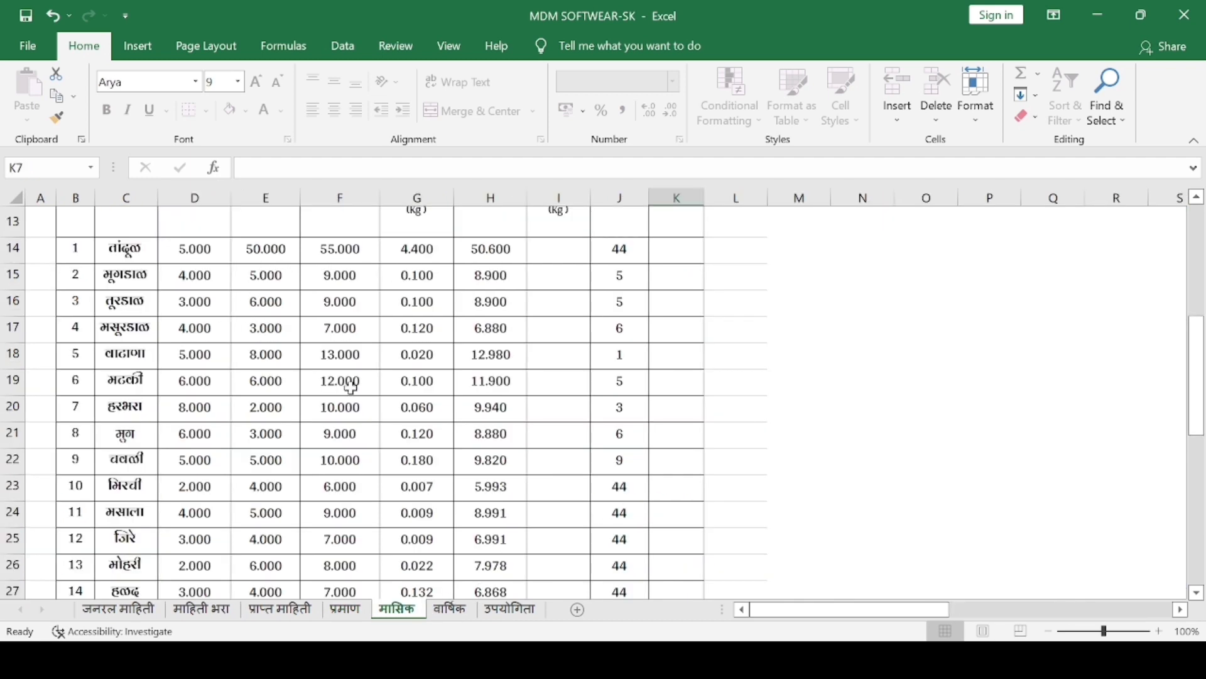
- Verify the मासिक report shows जून in J6 and 2023 in K6, then switch to वार्षिक
scroll(382, 409, up, 3)
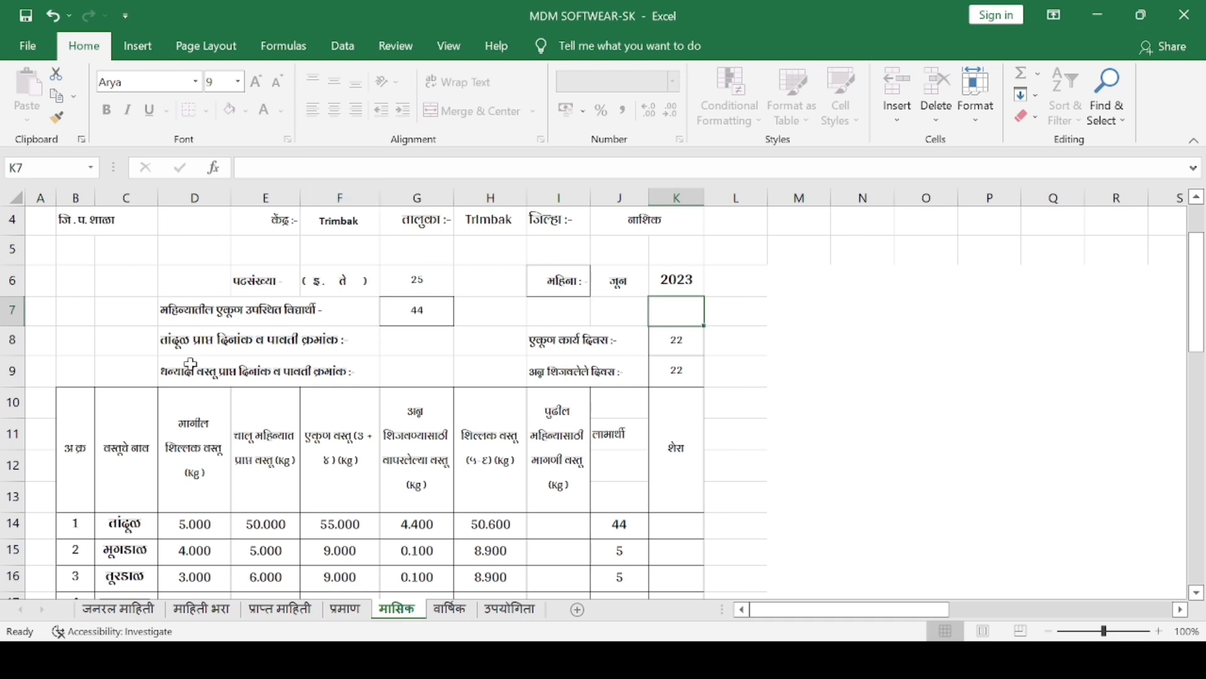
click(619, 289)
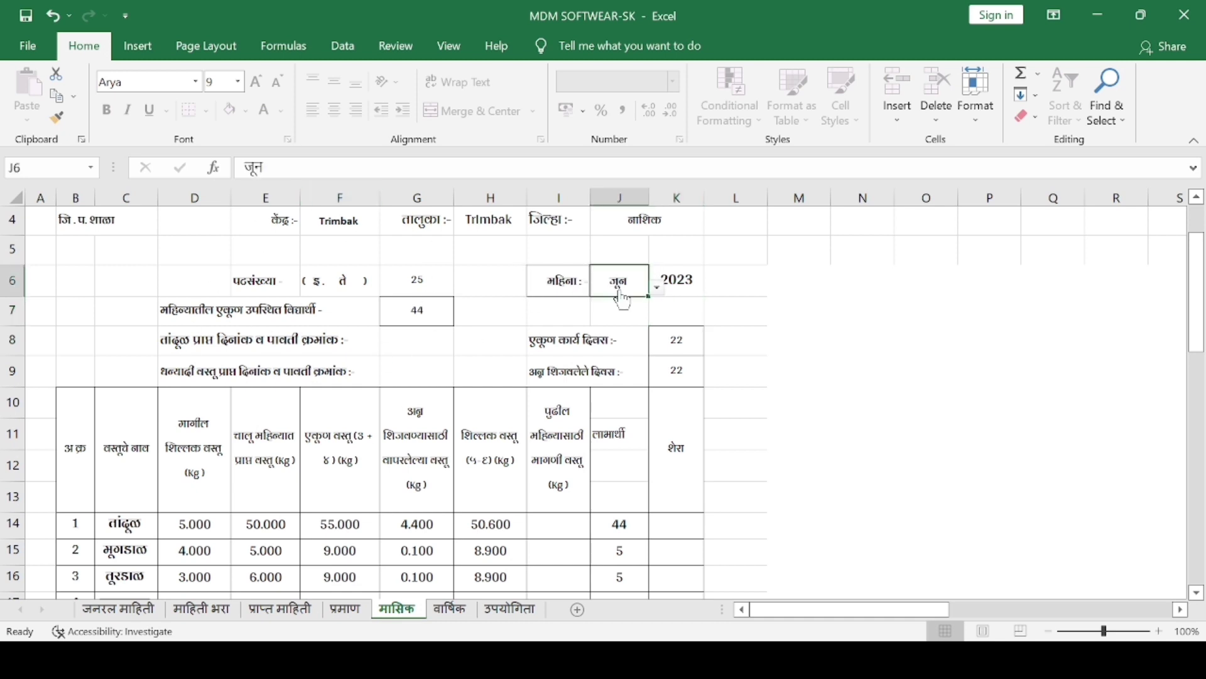
click(684, 291)
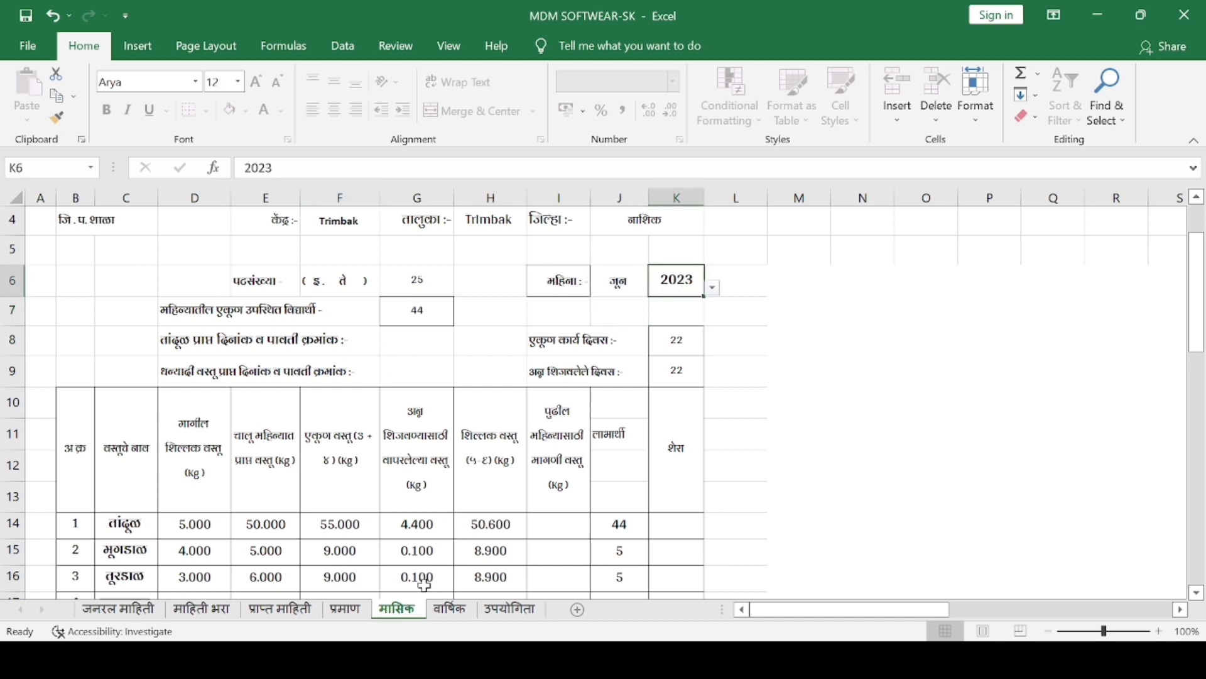
click(450, 609)
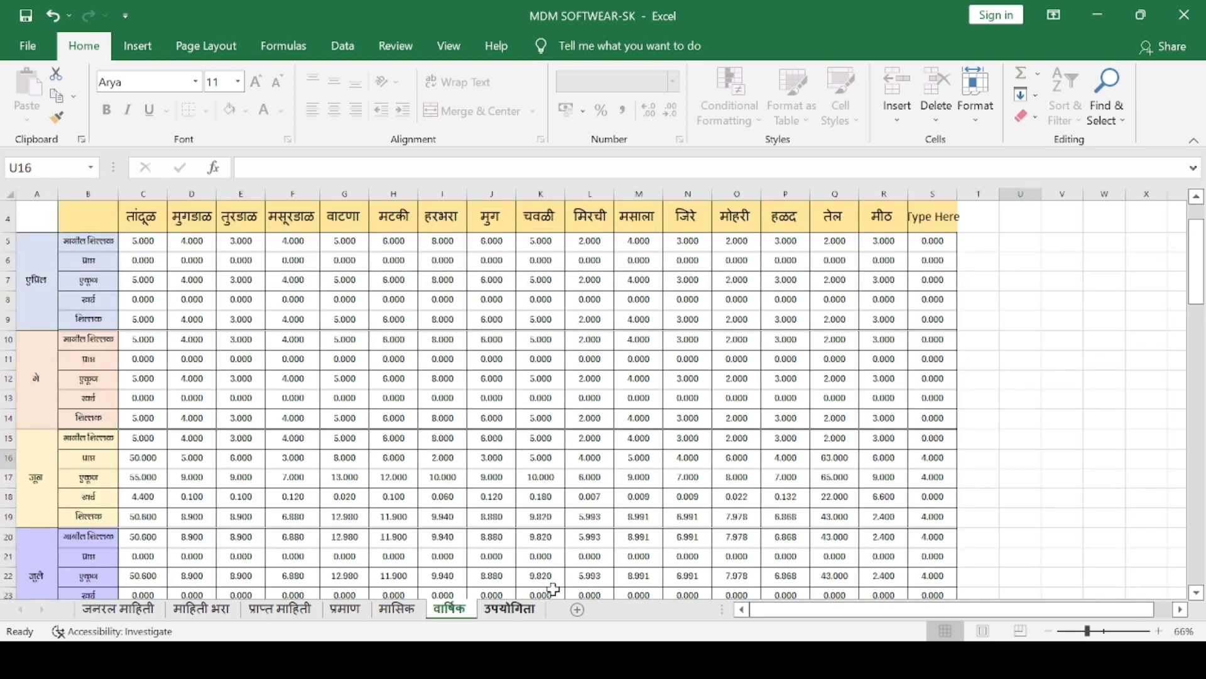
- Switch to the उपयोगिता sheet to see तांदूळ's month-by-month totals with its 50.600 balance
click(510, 608)
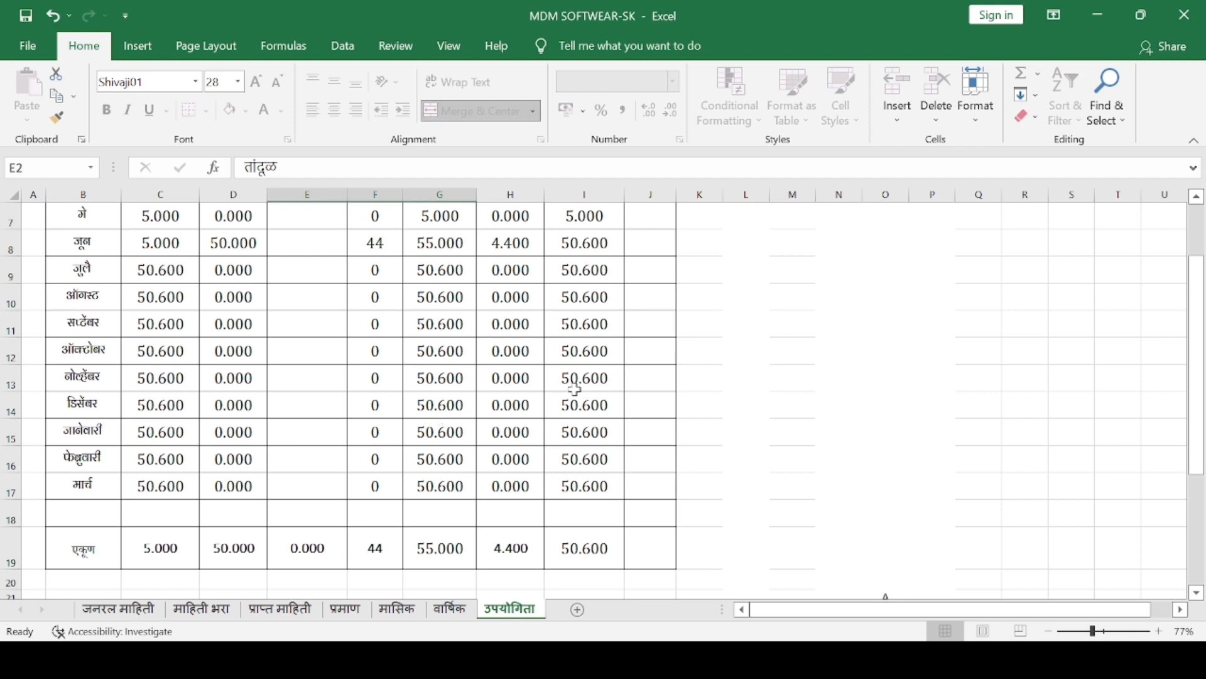